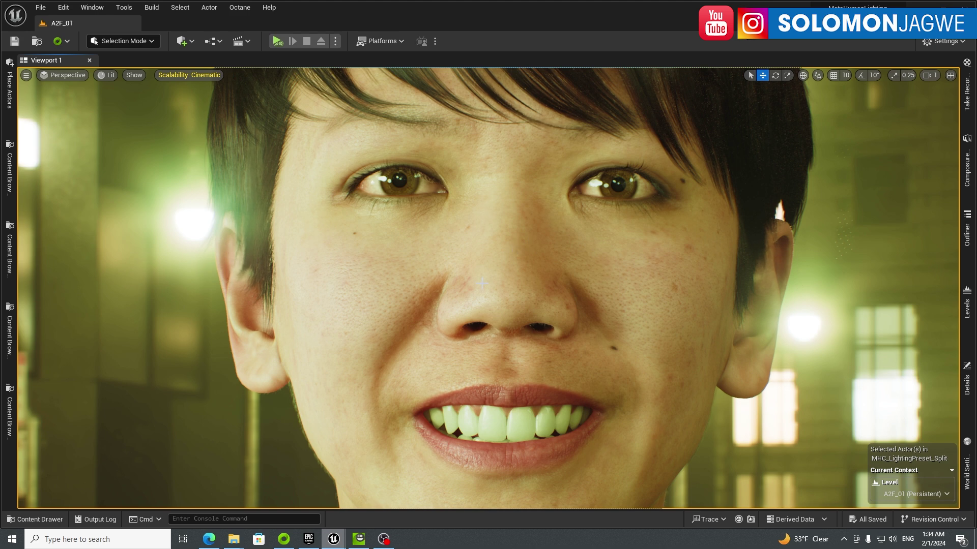
- Switch to Audio2Face, load the track chinese_voice_female_p06_neutral.wav, and play it to preview the facial animation
click(359, 542)
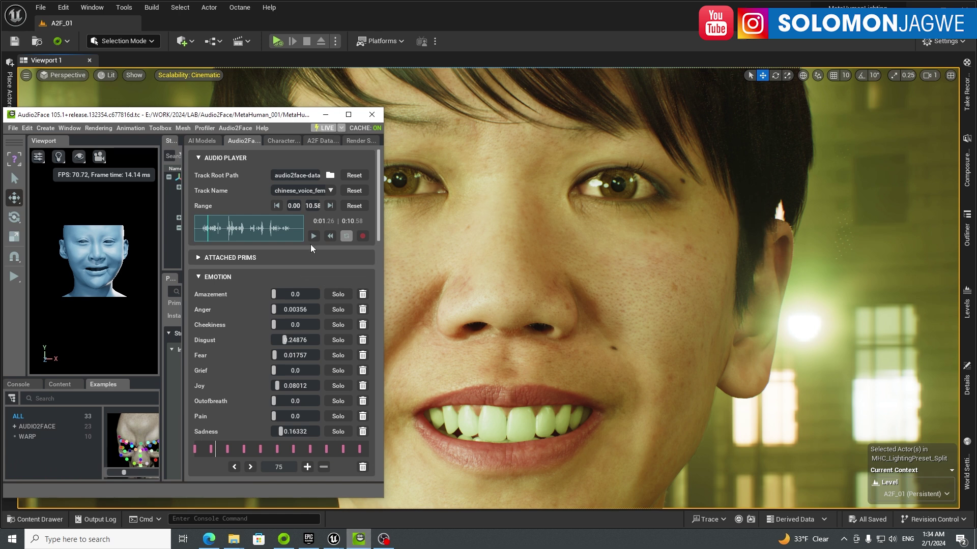
click(332, 191)
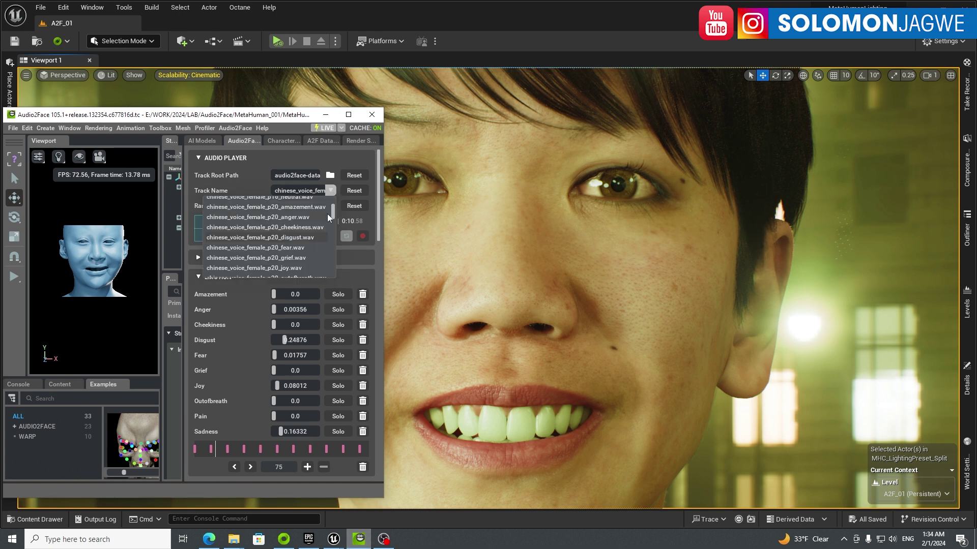
drag(334, 216, 334, 205)
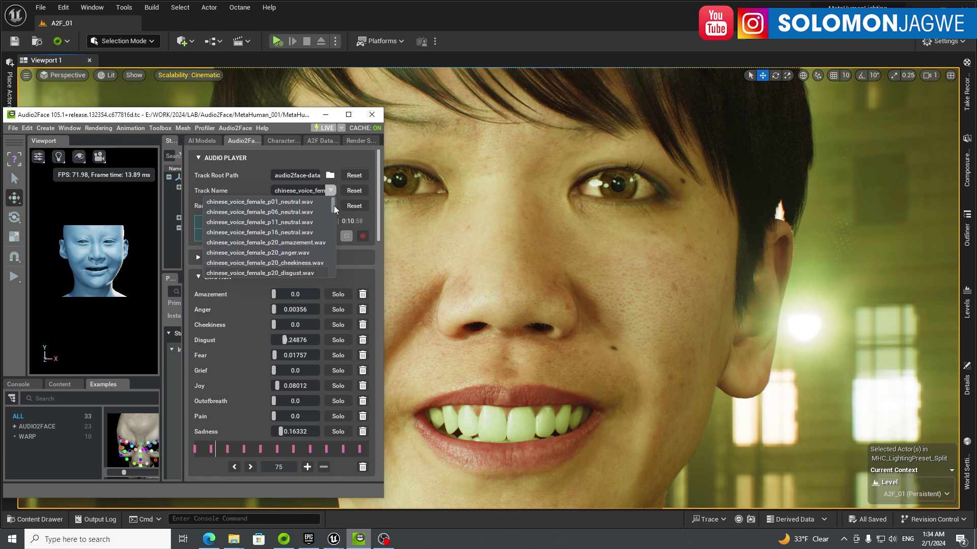
click(300, 213)
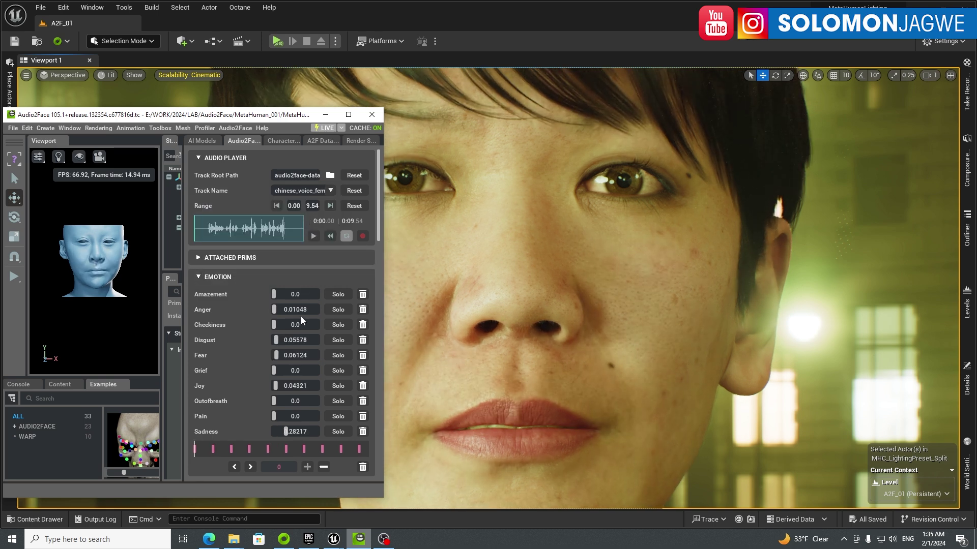
click(314, 236)
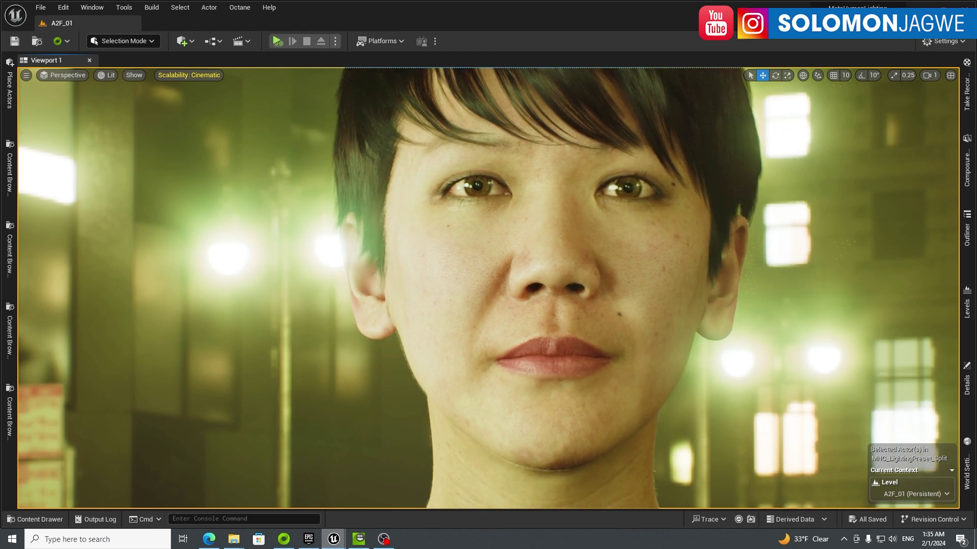
click(359, 538)
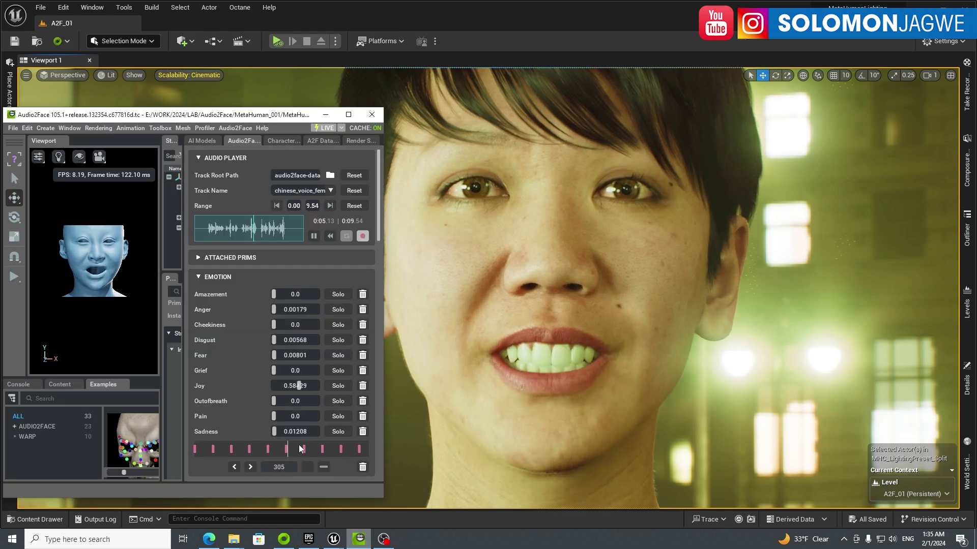
click(313, 236)
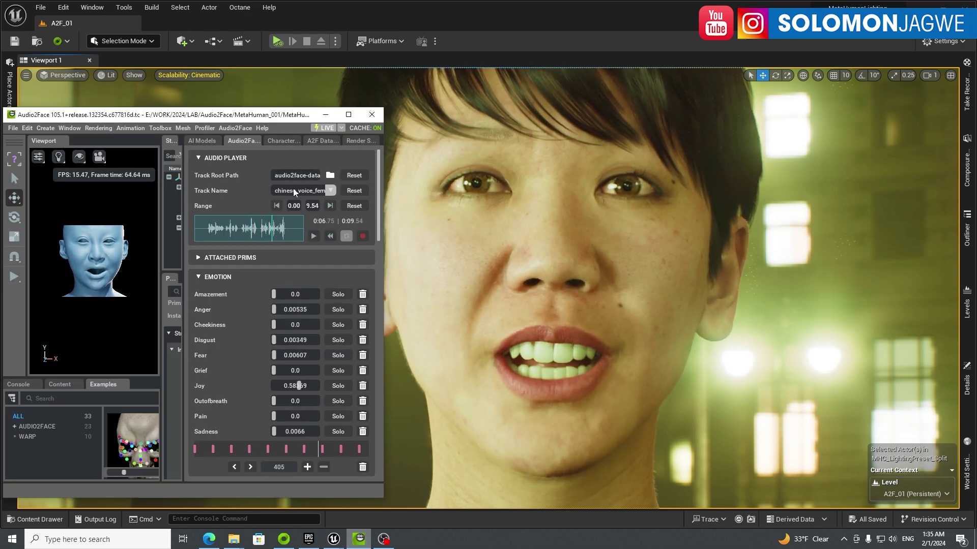
- Change the audio track to chinese_voice_female_p11_neutral.wav and briefly preview its playback
click(334, 190)
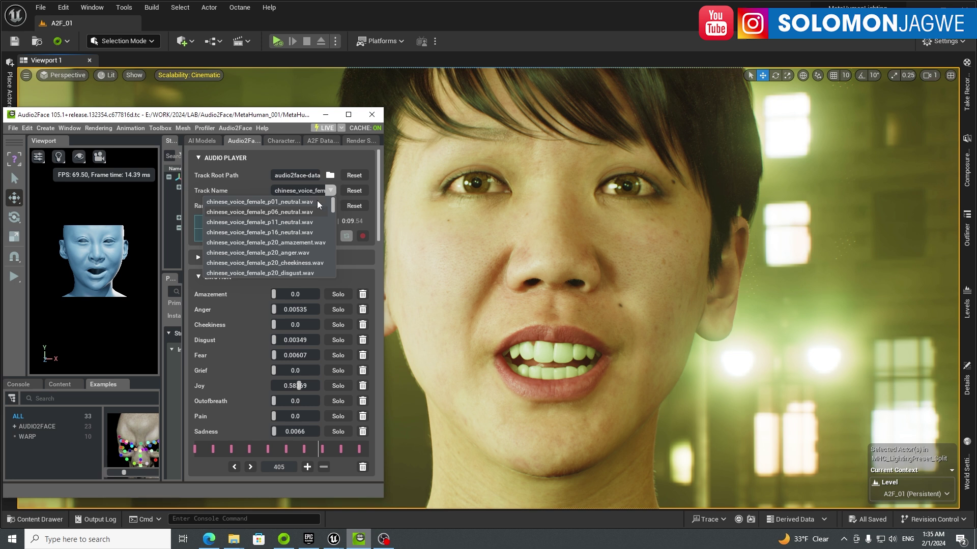
click(295, 222)
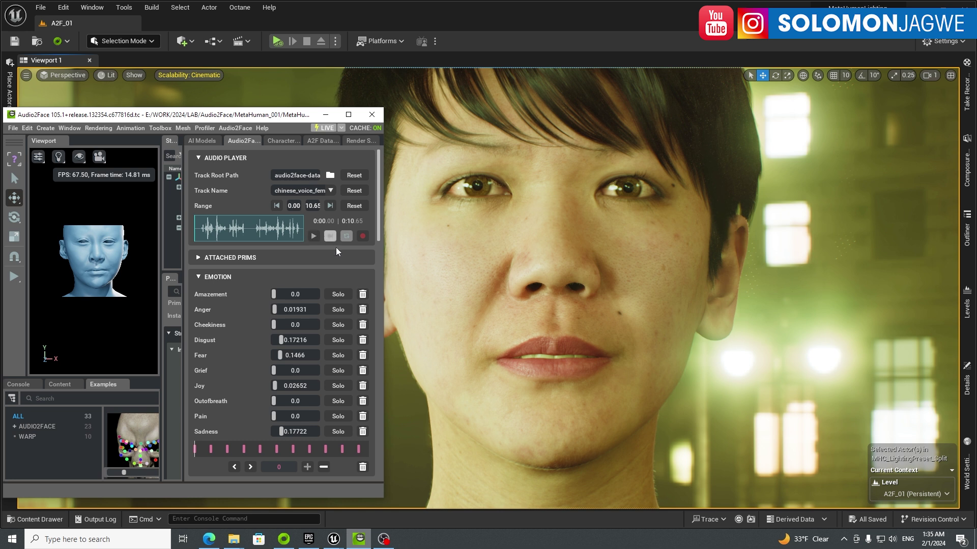
click(314, 237)
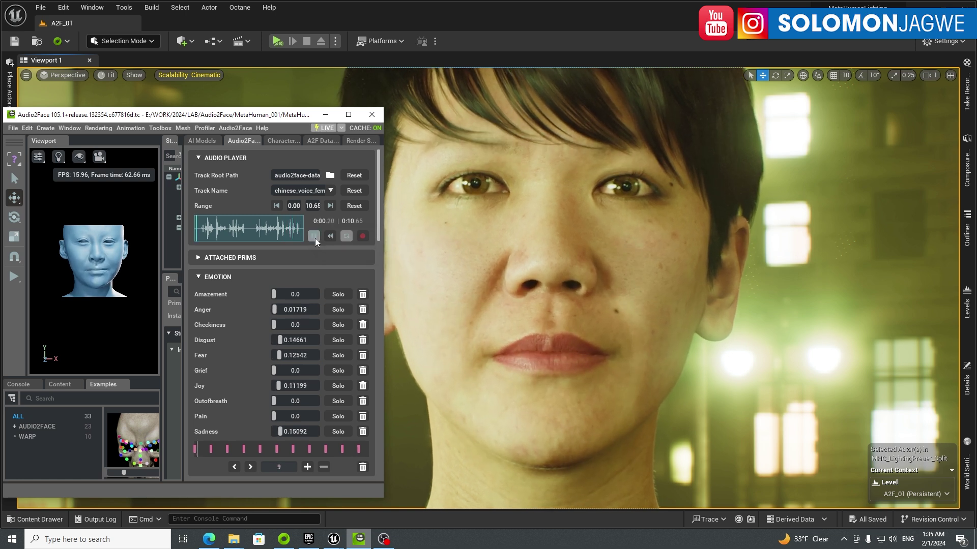
click(314, 236)
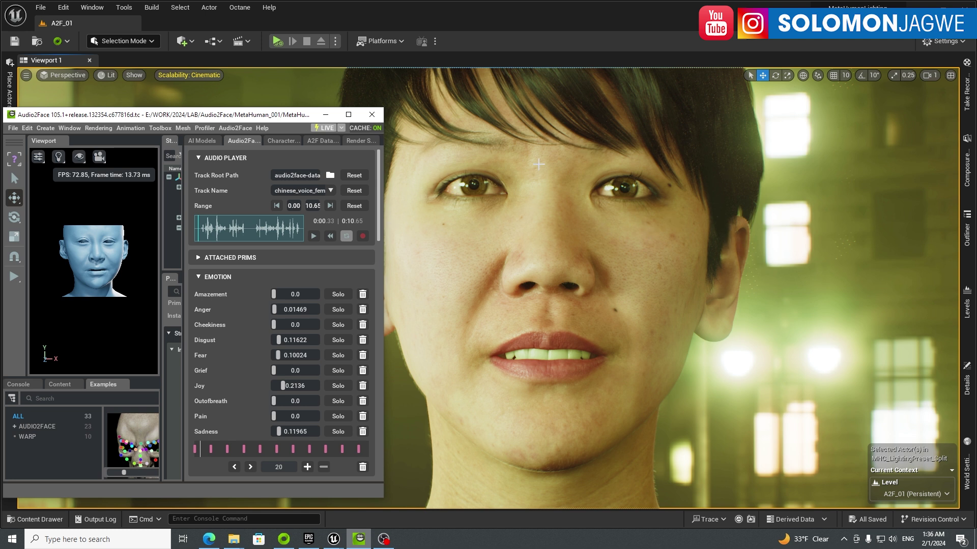
- Load the track english_voice_female_lindy_DROP.wav in the audio player and play it on the character
mouse_move(290, 117)
mouse_down()
mouse_move(233, 120)
mouse_move(235, 102)
mouse_move(289, 108)
mouse_up()
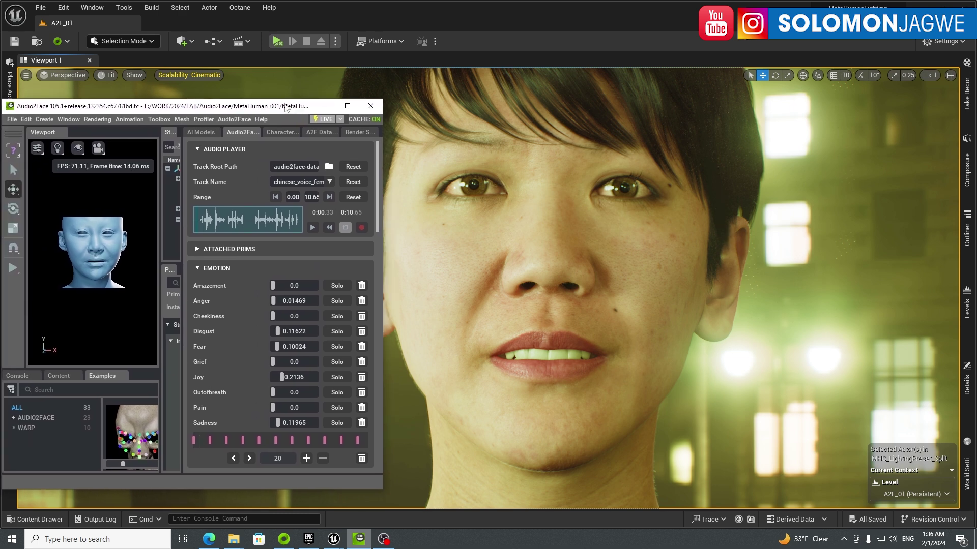
drag(286, 106, 325, 108)
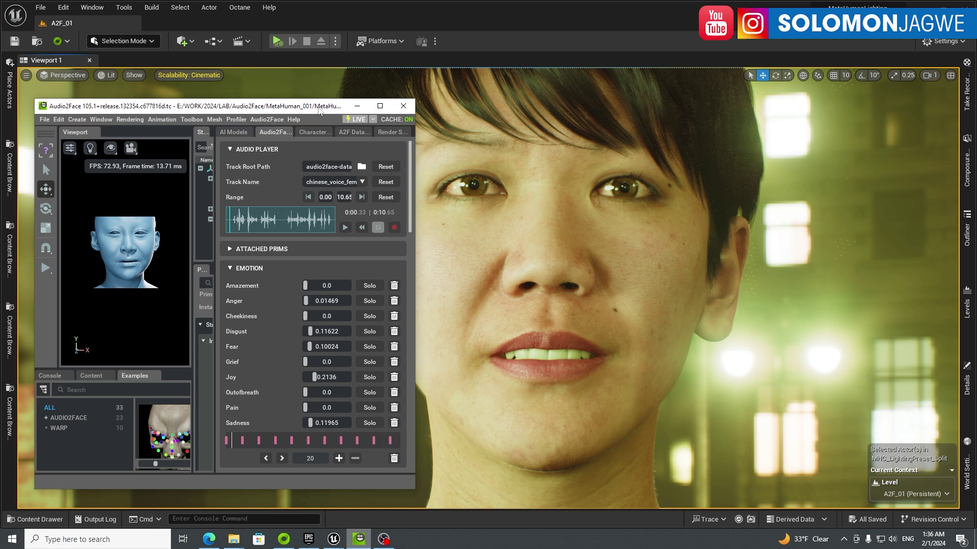
drag(320, 110, 294, 111)
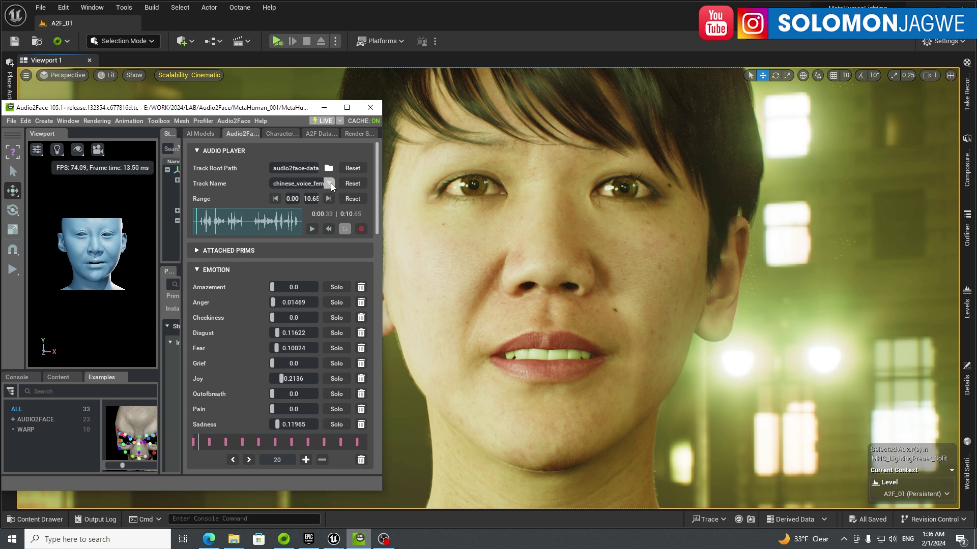
click(331, 184)
drag(331, 210, 333, 238)
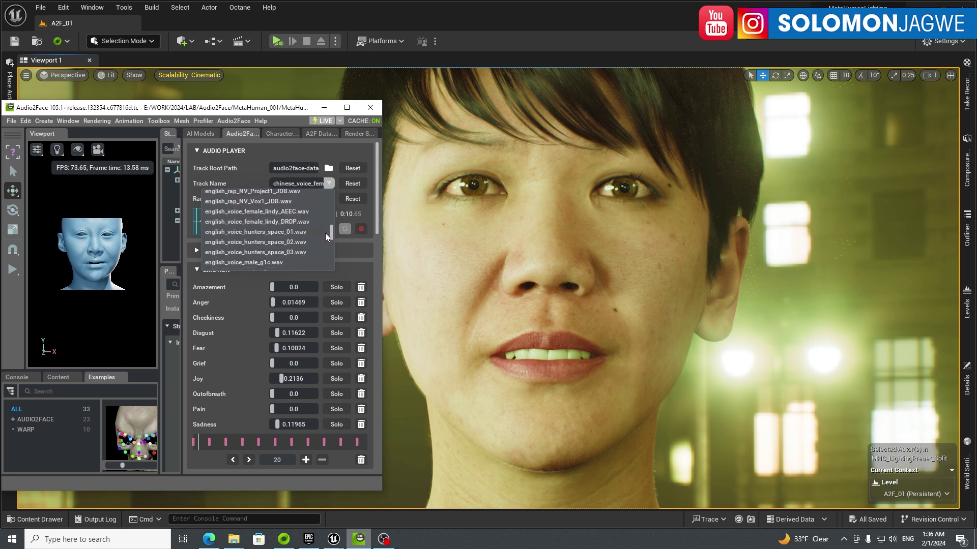
click(285, 222)
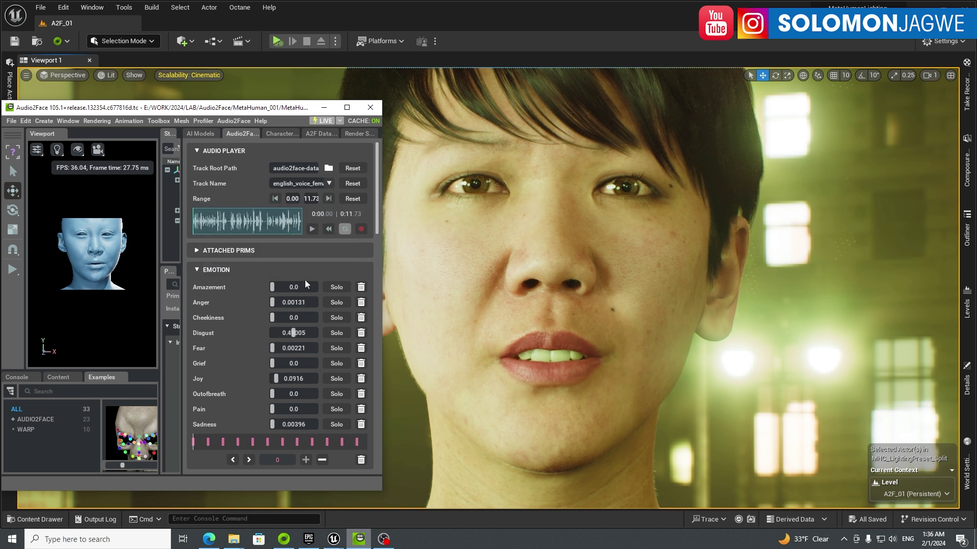
click(313, 229)
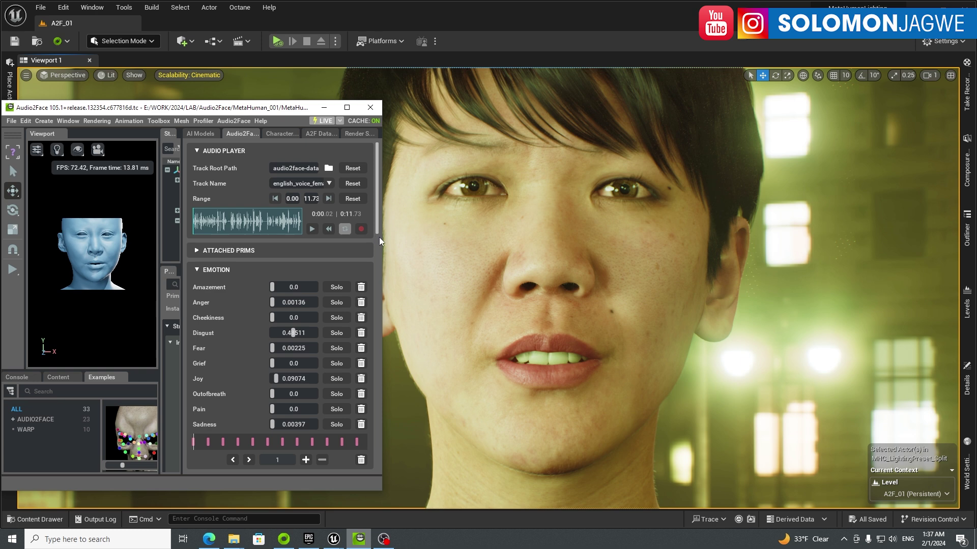
- Enlarge the Audio2Face window and its Stage and Property area to show the Stream Livelink node's gaze and idle settings
drag(382, 219, 553, 227)
drag(263, 238, 405, 242)
drag(231, 249, 194, 249)
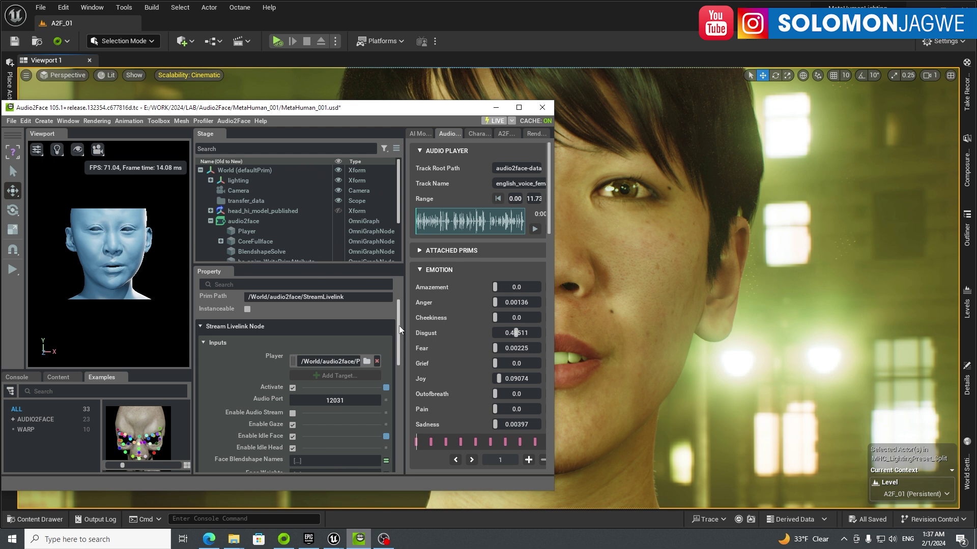
drag(399, 330, 395, 357)
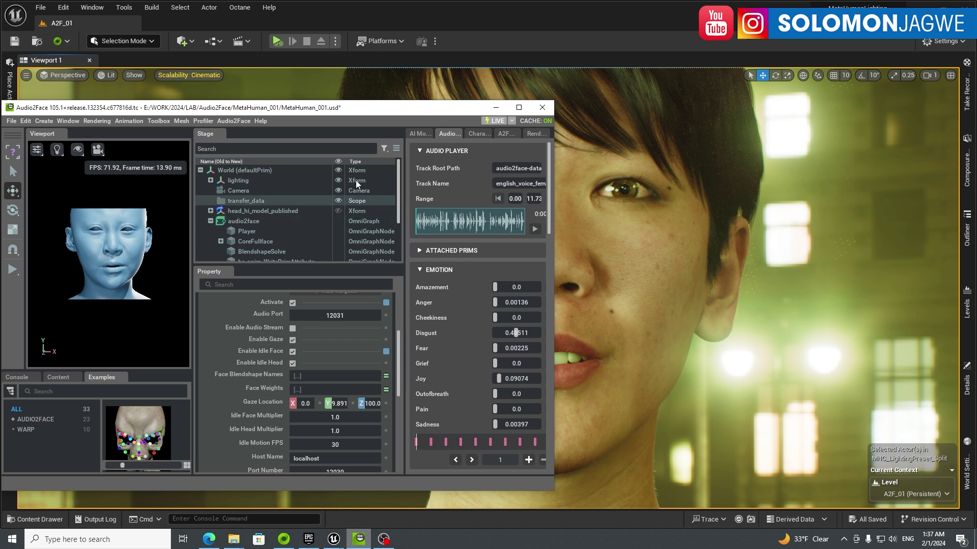
- Move the Audio2Face window clear of the MetaHuman's face and preview the English track with Enable Idle Head active
drag(386, 112, 249, 115)
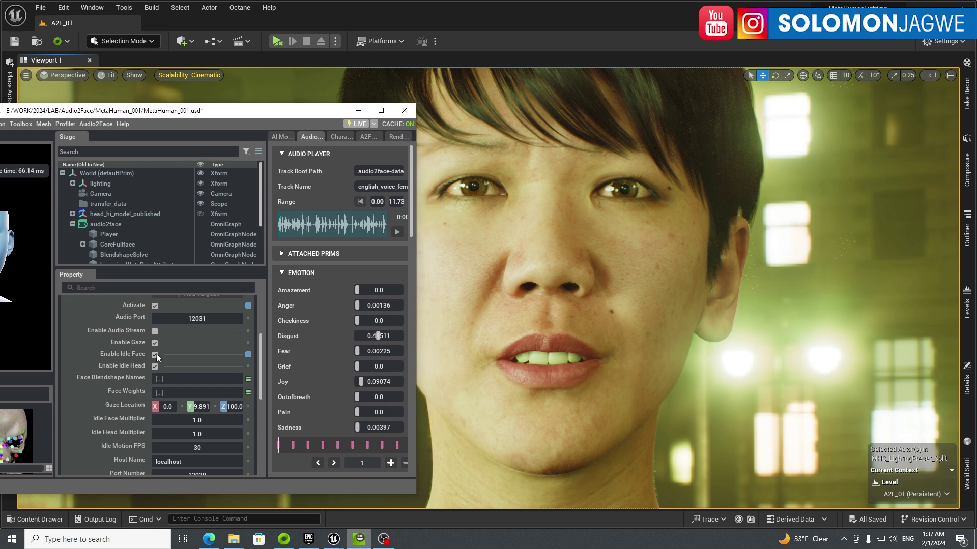
click(397, 232)
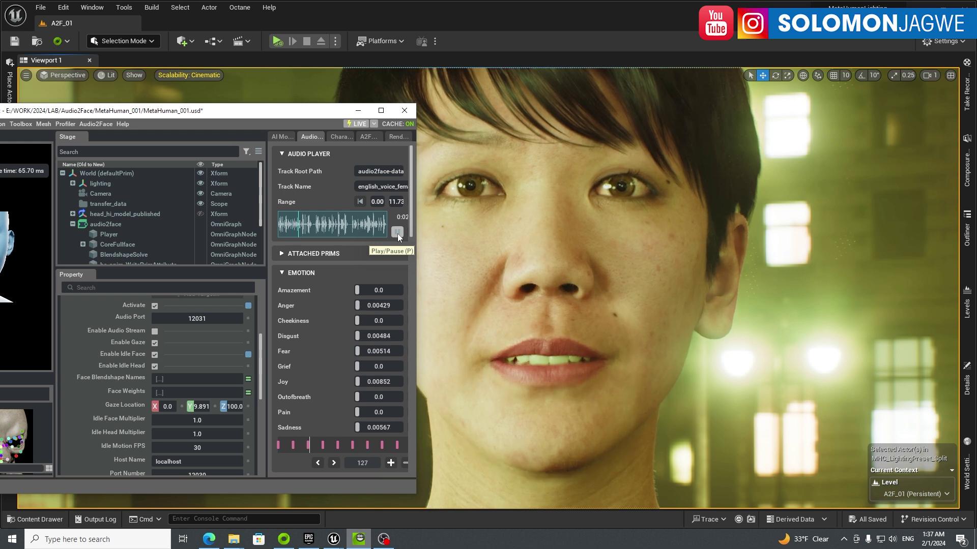
click(398, 232)
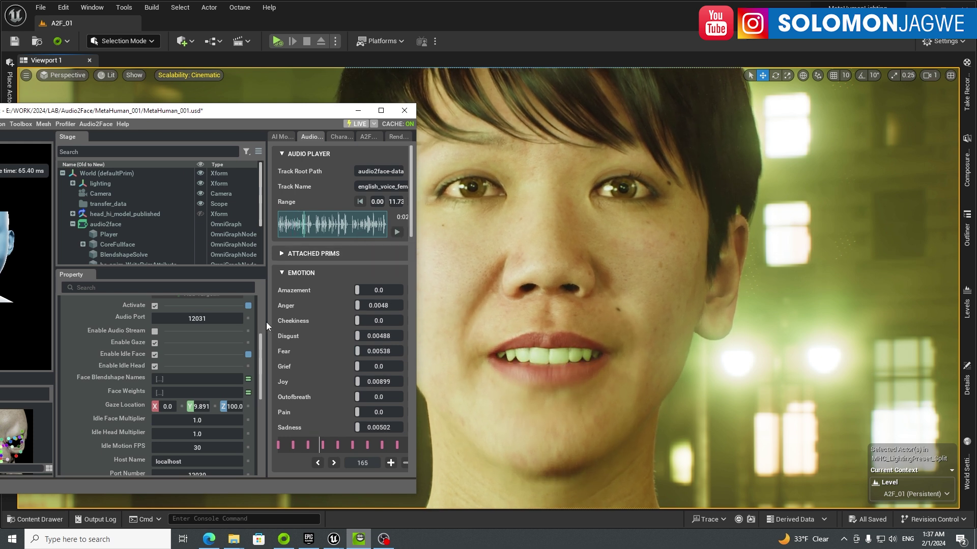
- Preview the English track with Enable Idle Head turned off on the Stream Livelink node, and re-enable the option when done
click(155, 366)
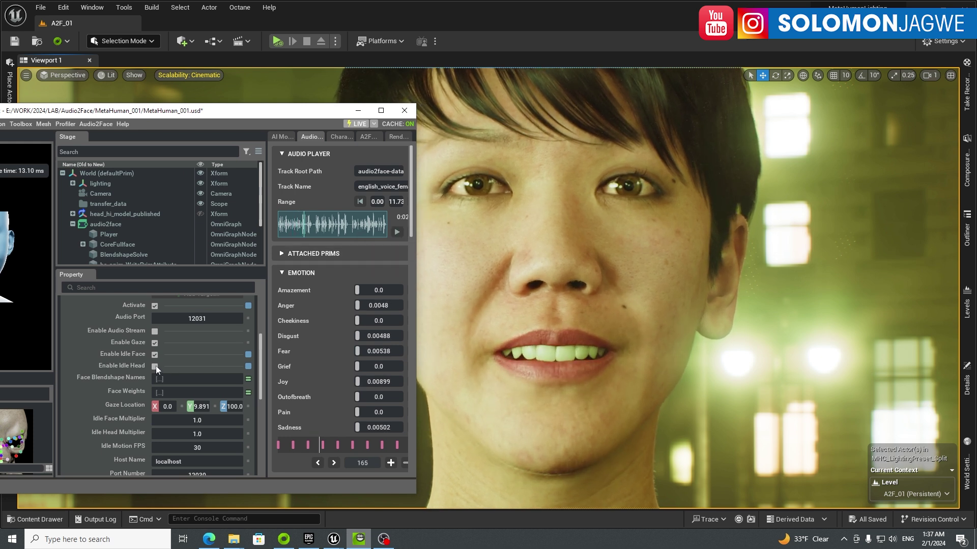
click(398, 233)
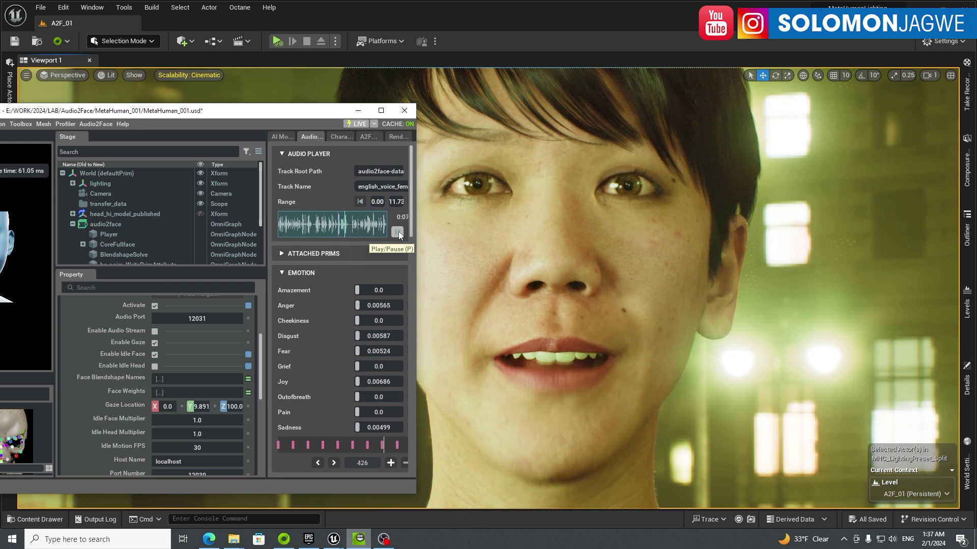
click(398, 233)
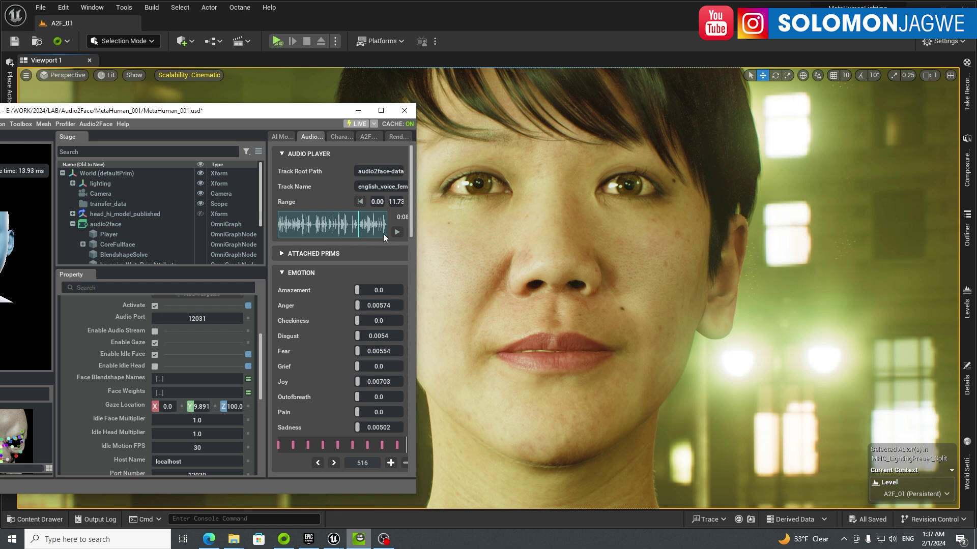
click(154, 366)
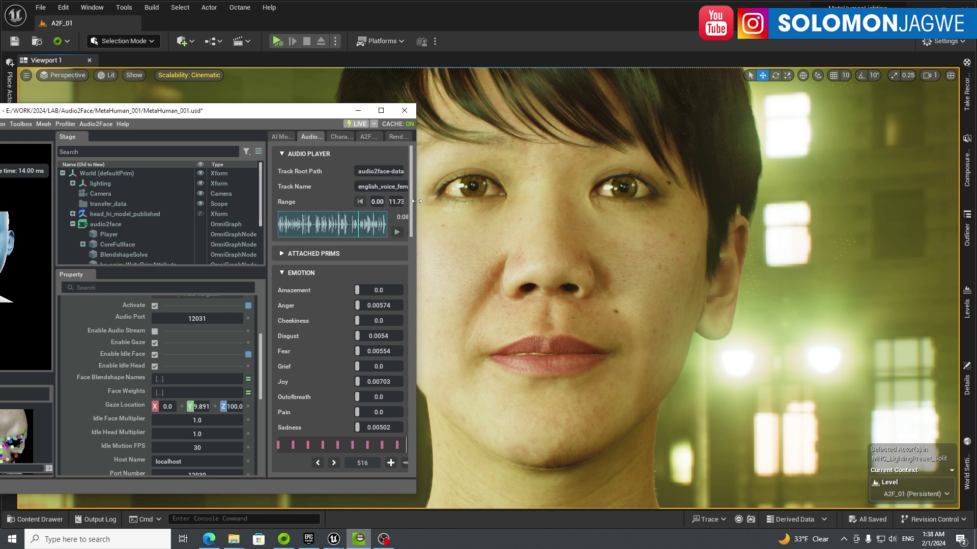
- Widen the audio player area and load the track chinese_voice_female_p20_cheekiness.wav, accepting the replacement of all keyframes
drag(415, 203, 446, 203)
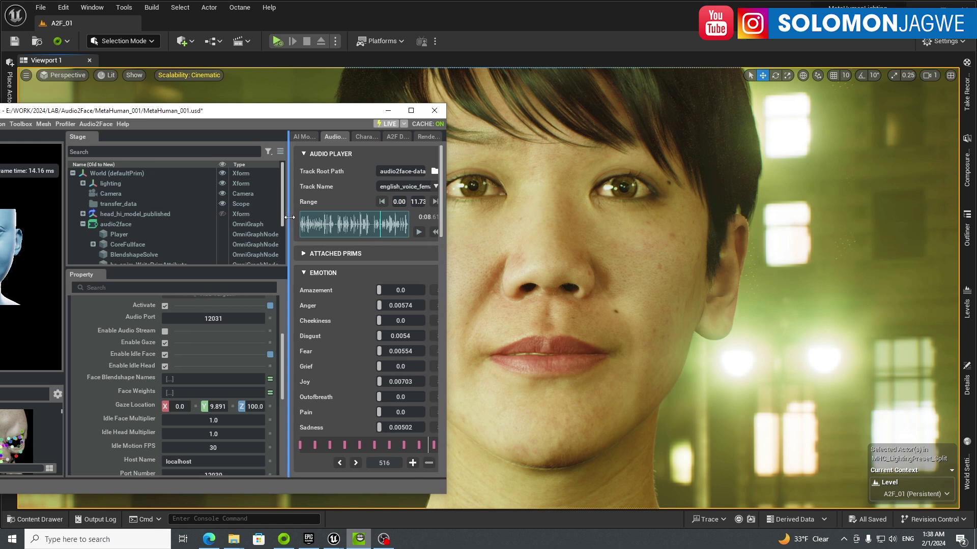
drag(290, 216, 250, 217)
click(395, 188)
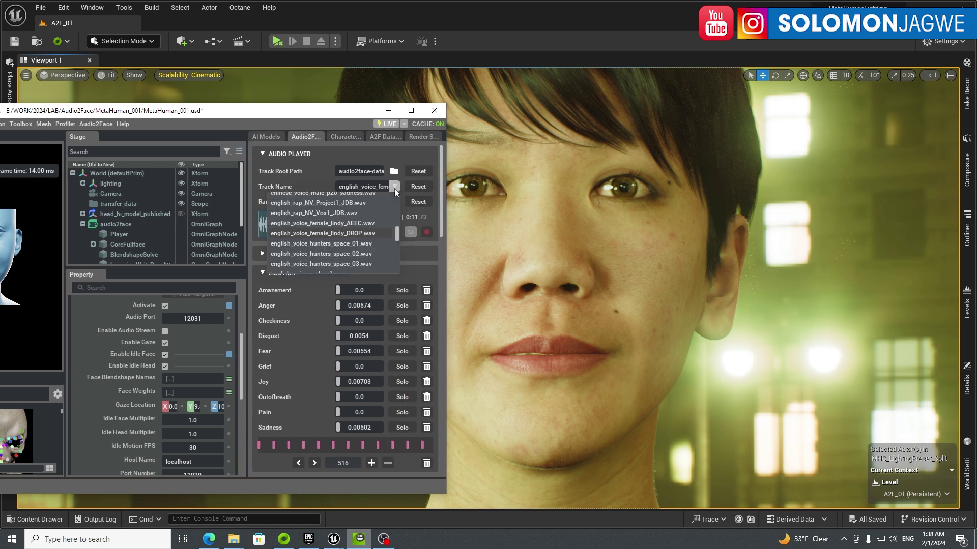
scroll(397, 219, up, 5)
scroll(401, 209, up, 1)
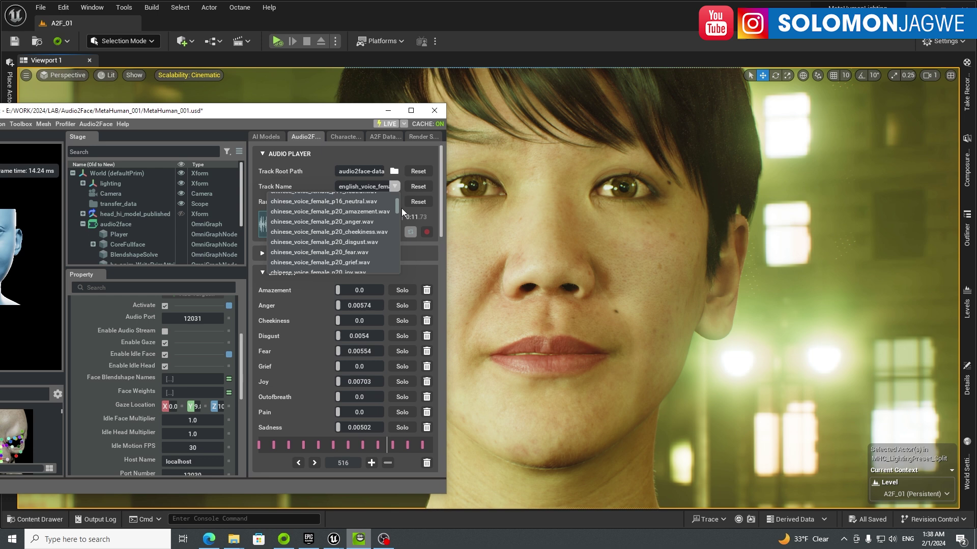
click(349, 233)
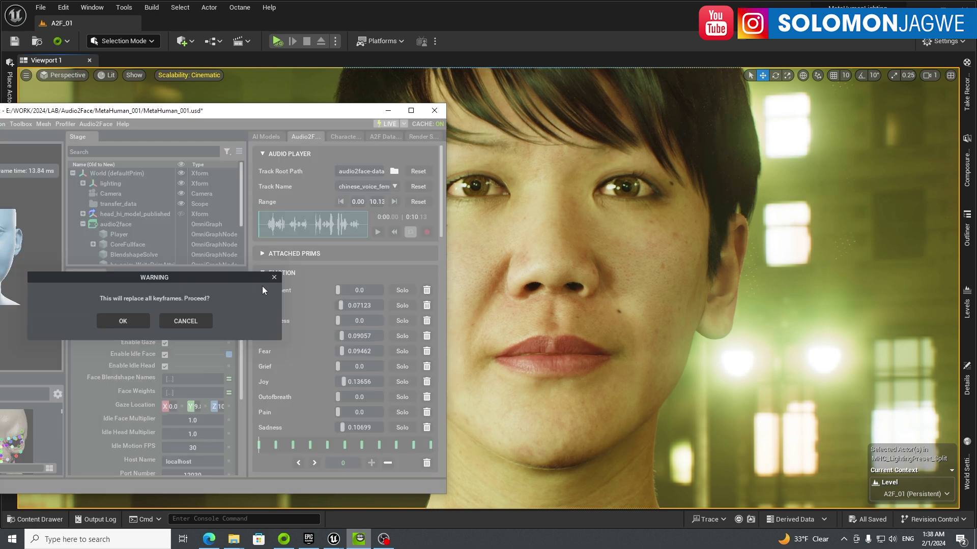
click(131, 320)
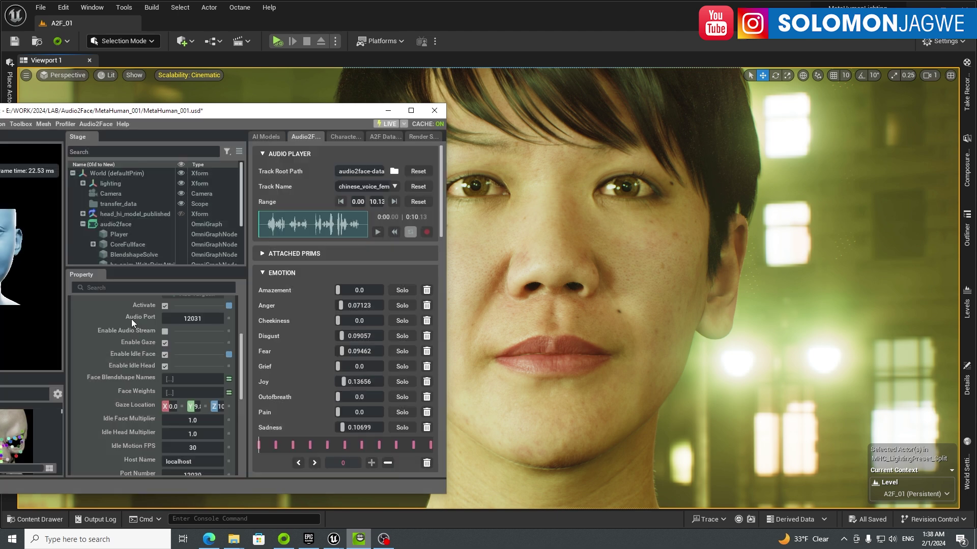
- Examine the Auto-Emotion settings, including Auto Generate On Track Change and emotion keyframe generation, keeping the MetaHuman's face in view
drag(441, 197, 440, 306)
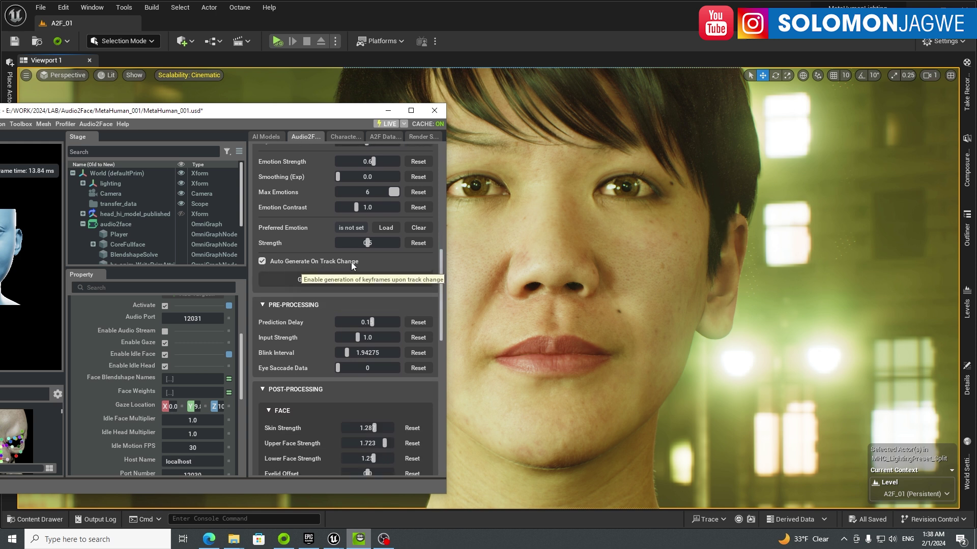
click(310, 280)
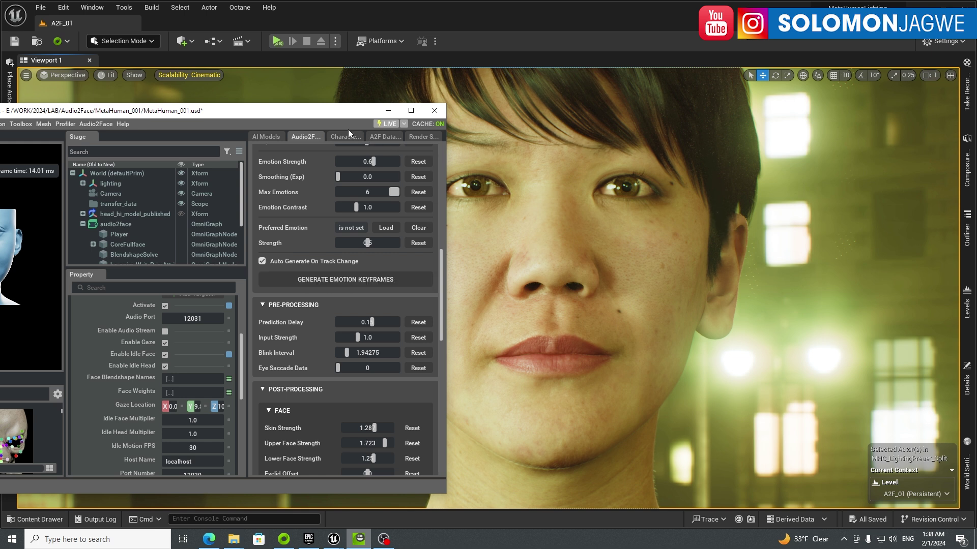
drag(334, 114, 285, 121)
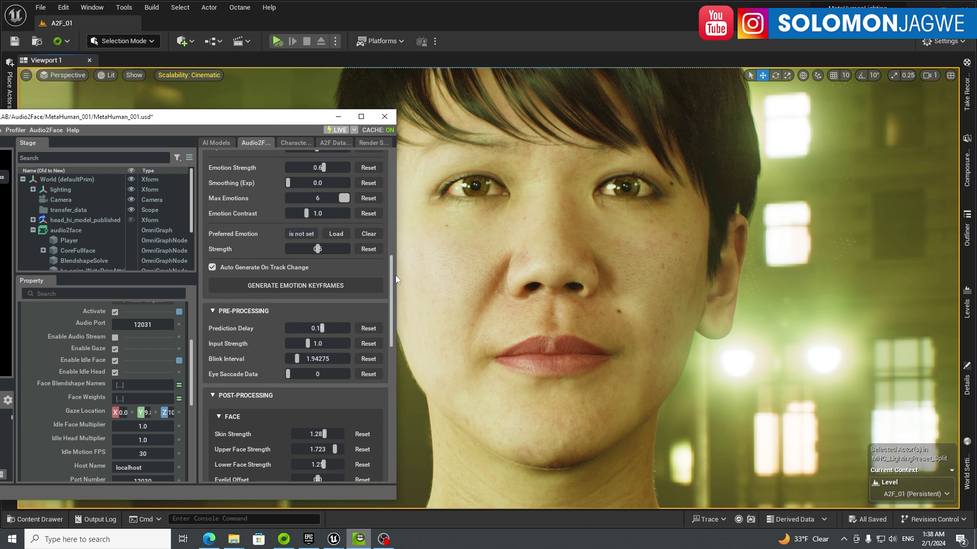
drag(393, 281, 395, 248)
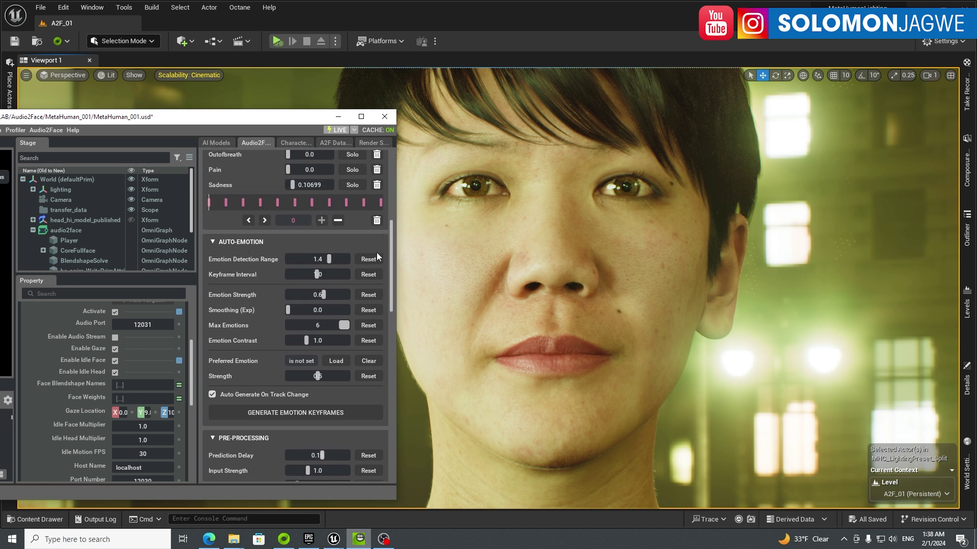
- Examine the Audio2Face pre-processing and post-processing settings for the face, eyes, lower denture and tongue
drag(389, 252, 387, 342)
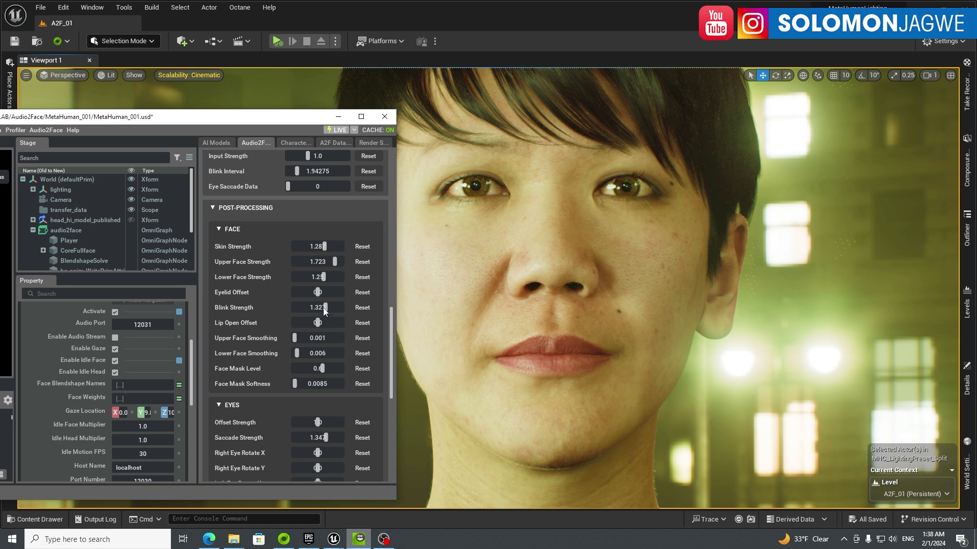
drag(392, 387, 391, 426)
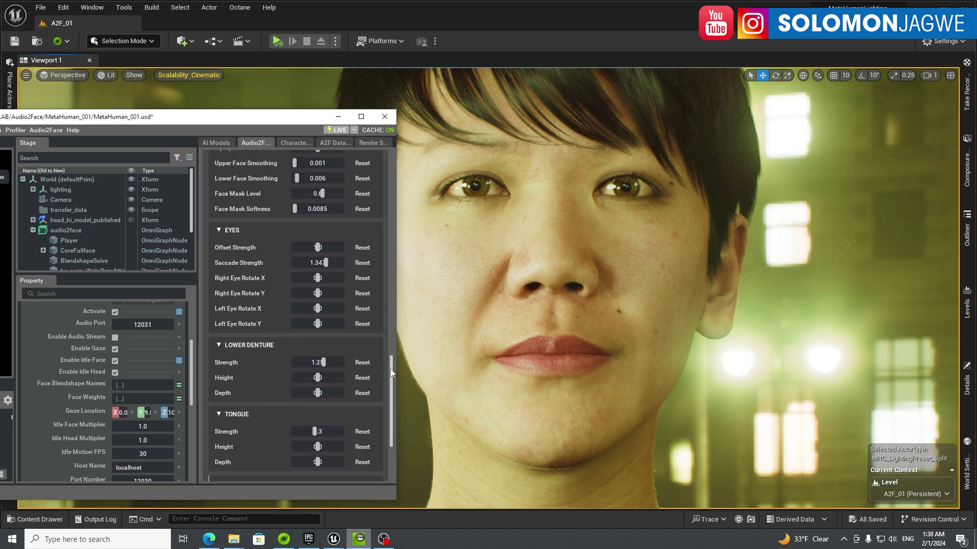
drag(388, 364, 395, 171)
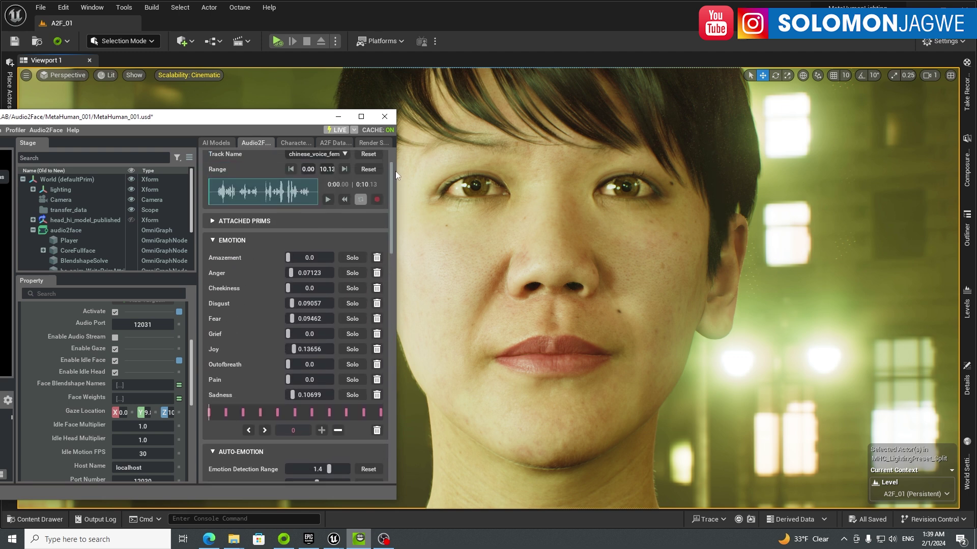
- Preview the Chinese voice track on the MetaHuman, and bring the whole Audio2Face window back into view
click(328, 200)
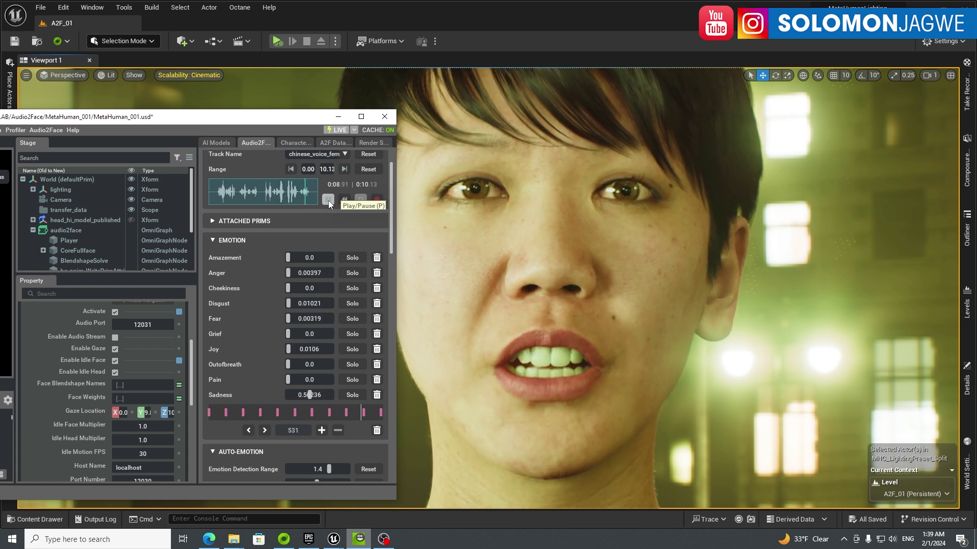
click(328, 200)
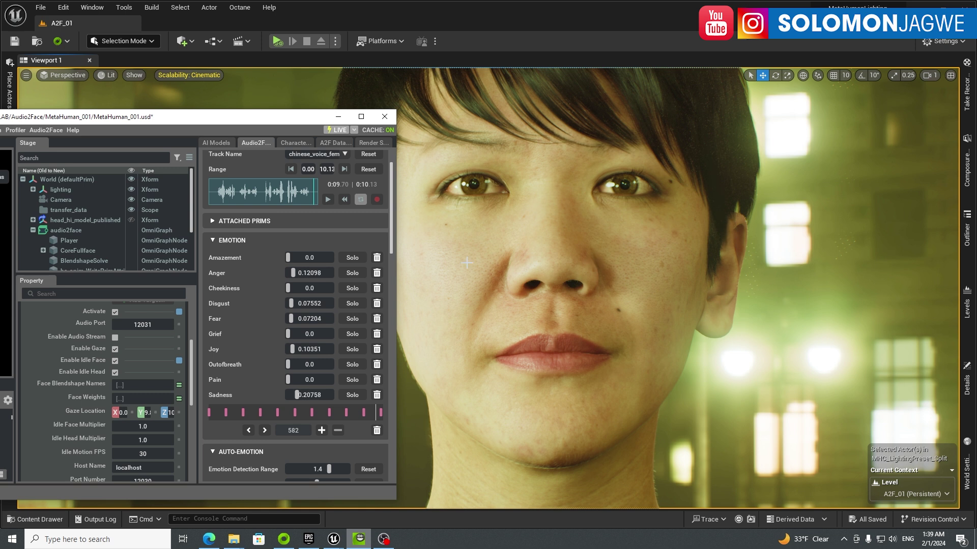
drag(391, 229, 390, 200)
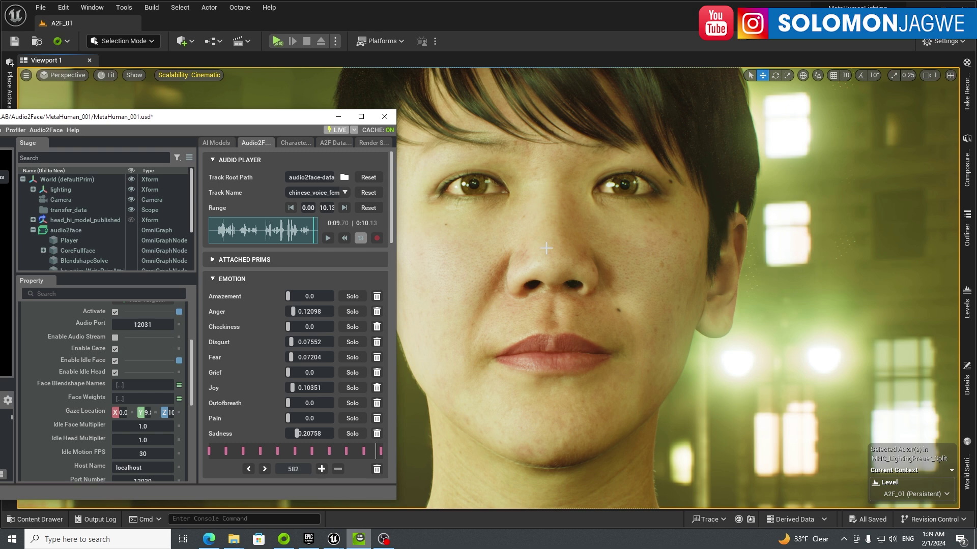
drag(195, 121, 406, 99)
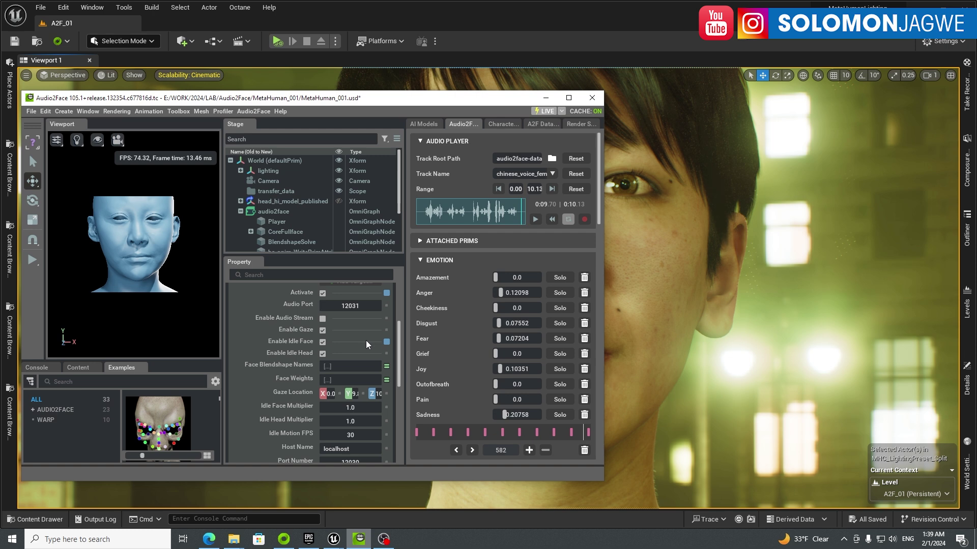
- Switch to the Omniverse Launcher and look through the apps offered in the Exchange
click(284, 539)
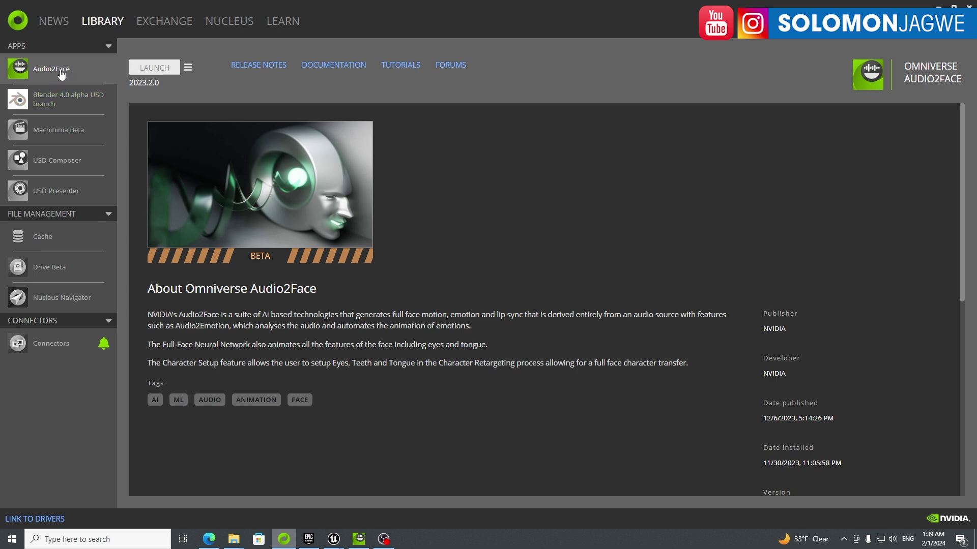
click(164, 23)
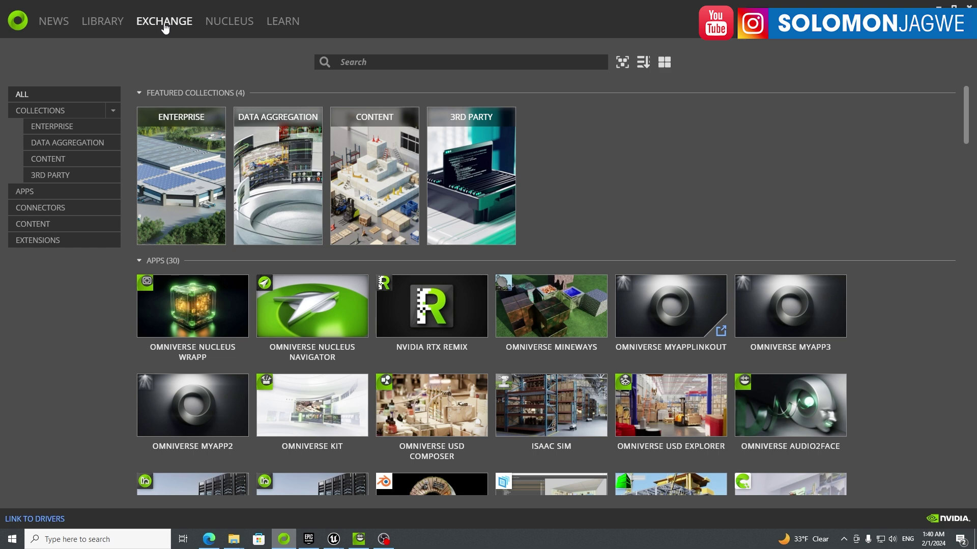
click(35, 194)
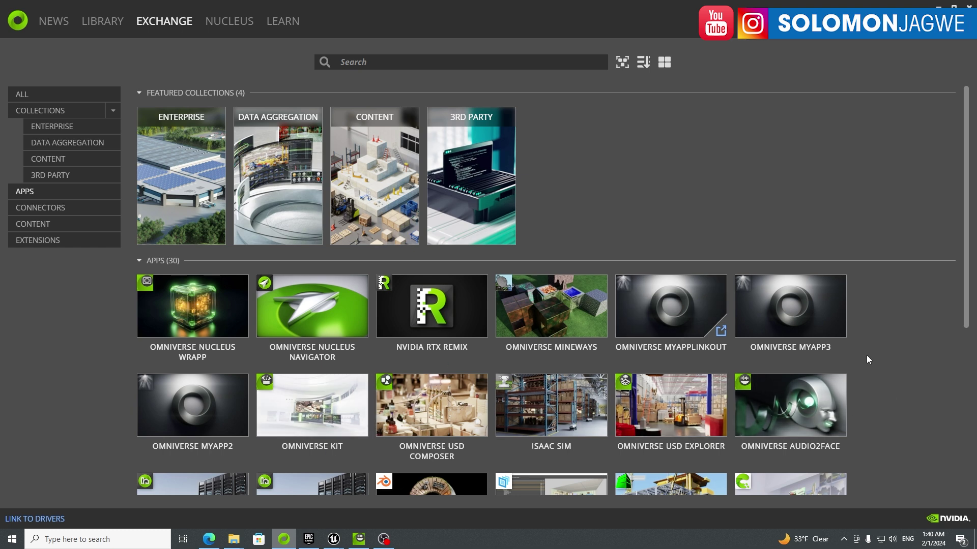
scroll(866, 356, down, 5)
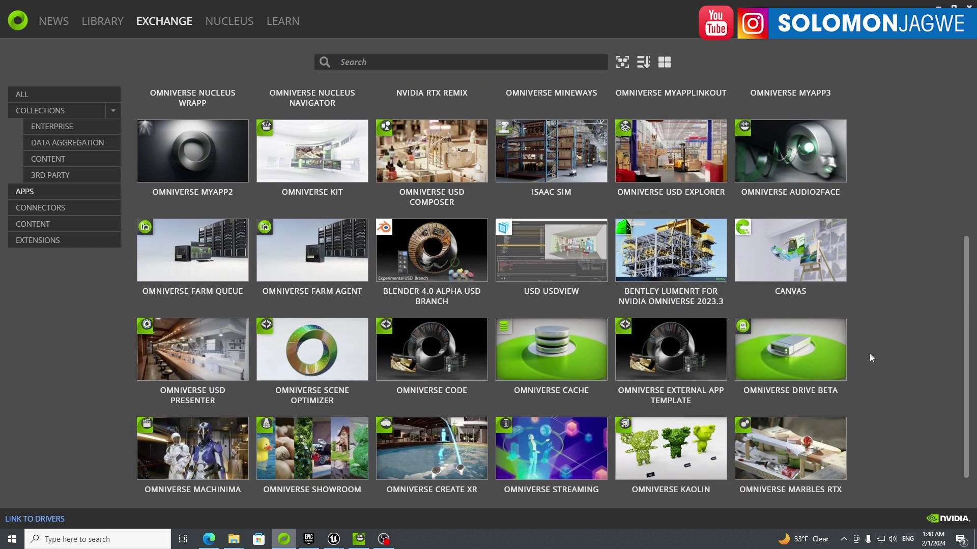
scroll(870, 357, down, 1)
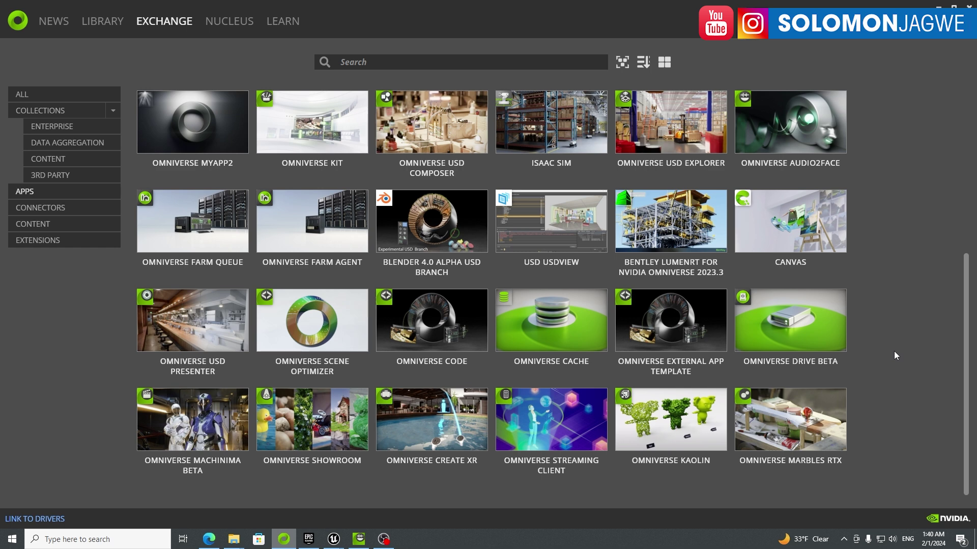
scroll(894, 352, up, 6)
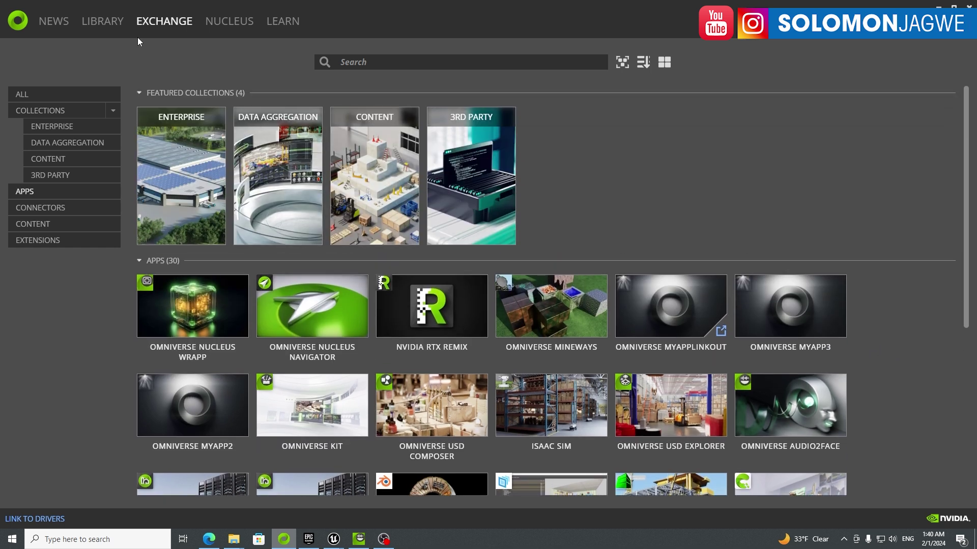
- Read the Audio2Face 2023.2 release notes from its library page, and close the browser when done
click(103, 22)
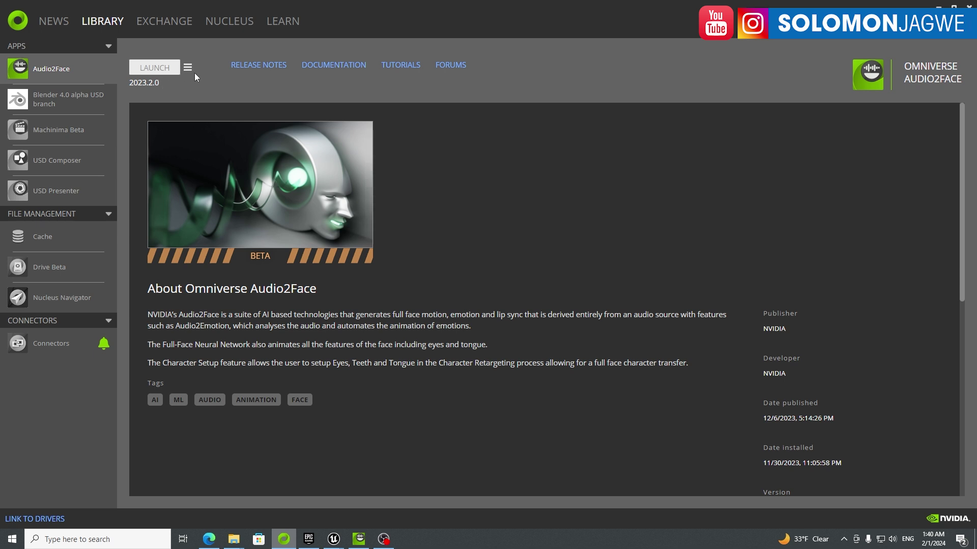
click(254, 66)
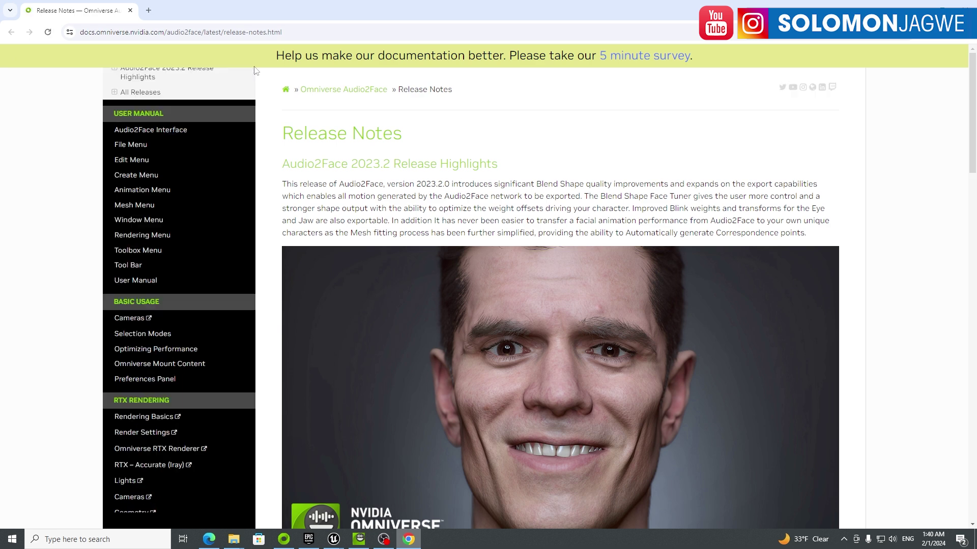
scroll(711, 228, down, 10)
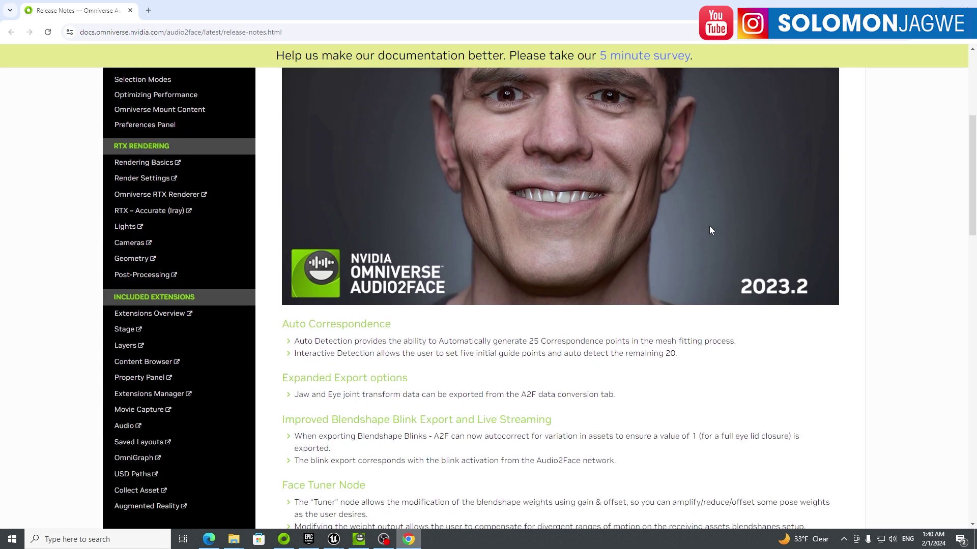
scroll(707, 221, up, 5)
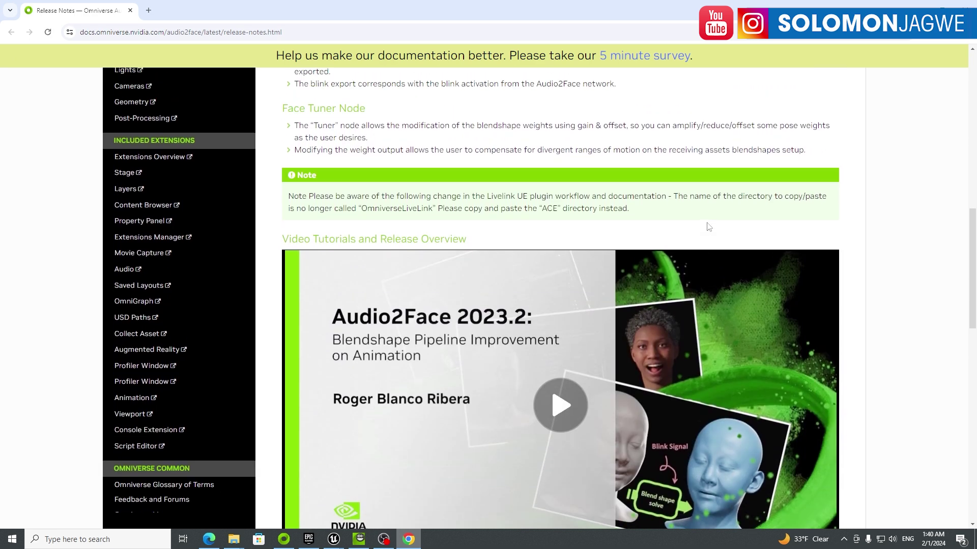
scroll(765, 211, up, 4)
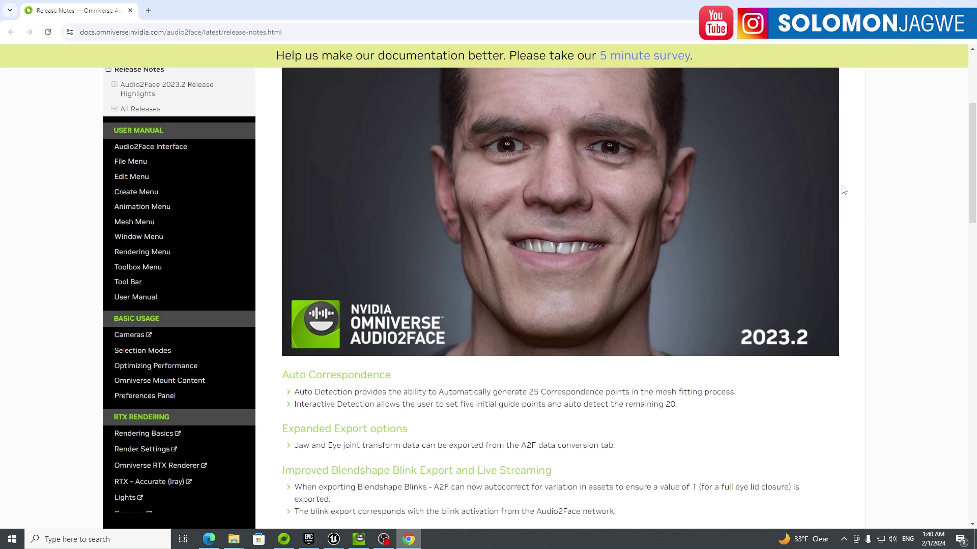
scroll(918, 176, up, 2)
scroll(901, 175, up, 2)
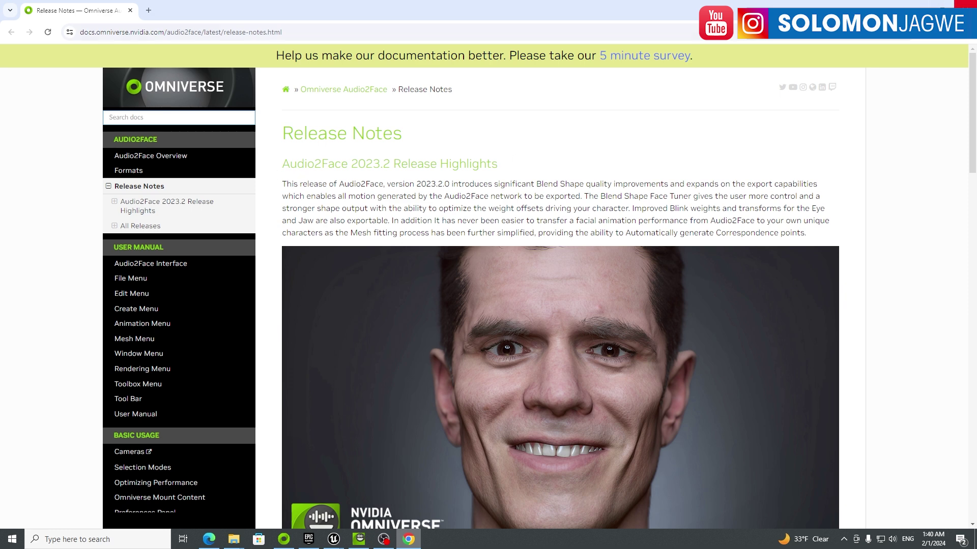
click(965, 4)
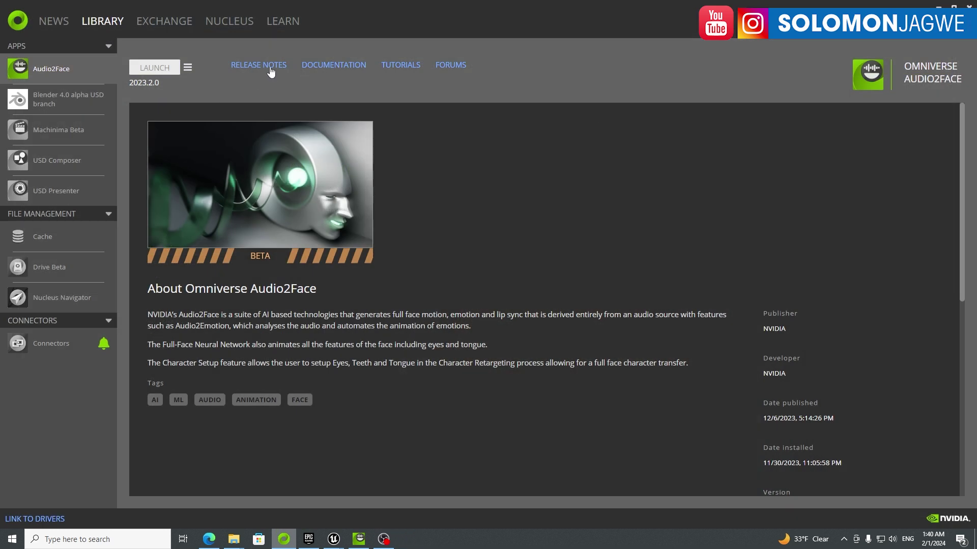
- Show the Audio2Face settings with the install path of each installed version
click(189, 71)
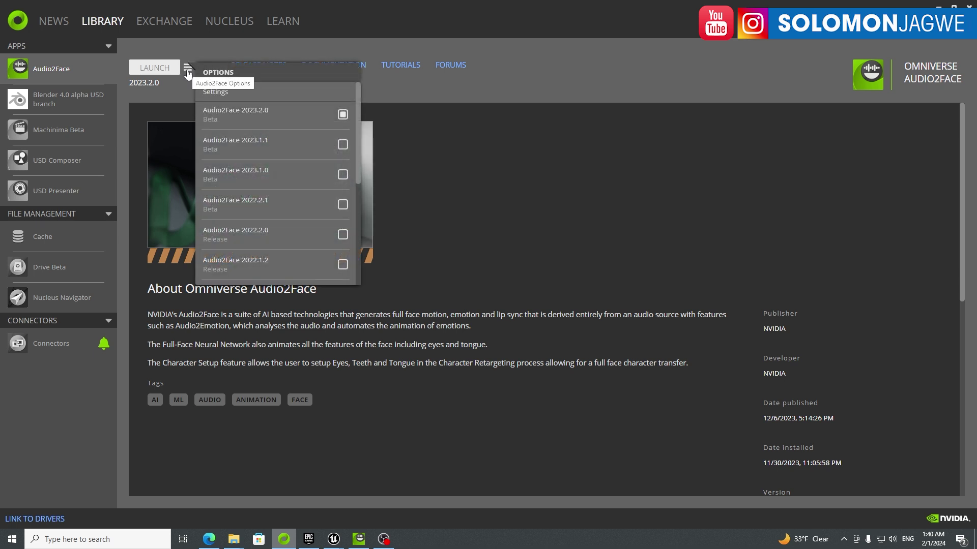
click(218, 92)
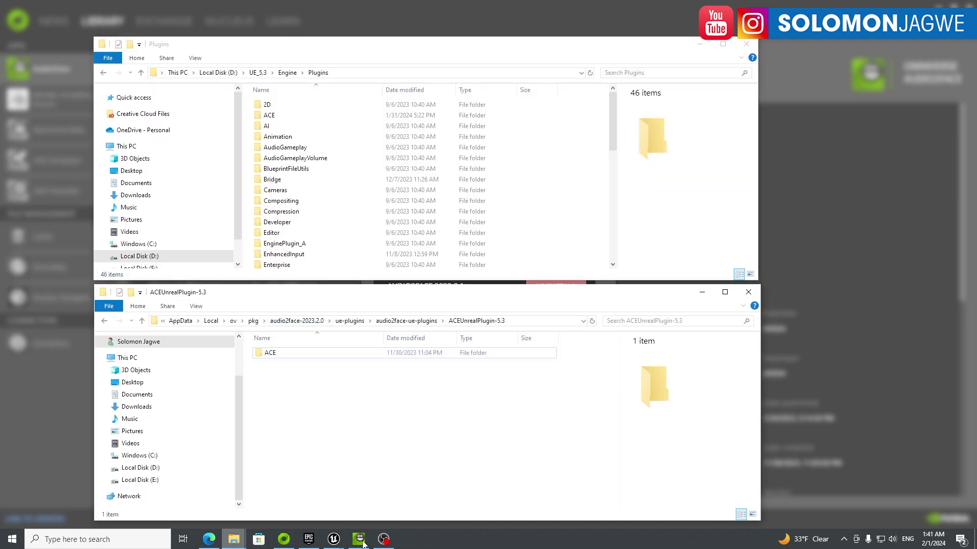
click(283, 539)
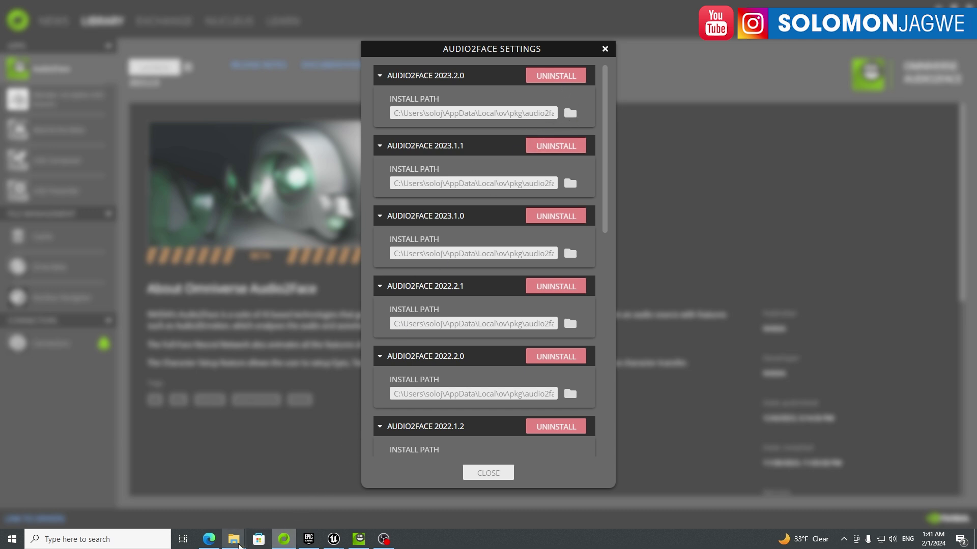
- Bring up the UE_5.3 engine Plugins folder window and the ACEUnrealPlugin-5.3 folder window together
mouse_move(234, 539)
click(169, 466)
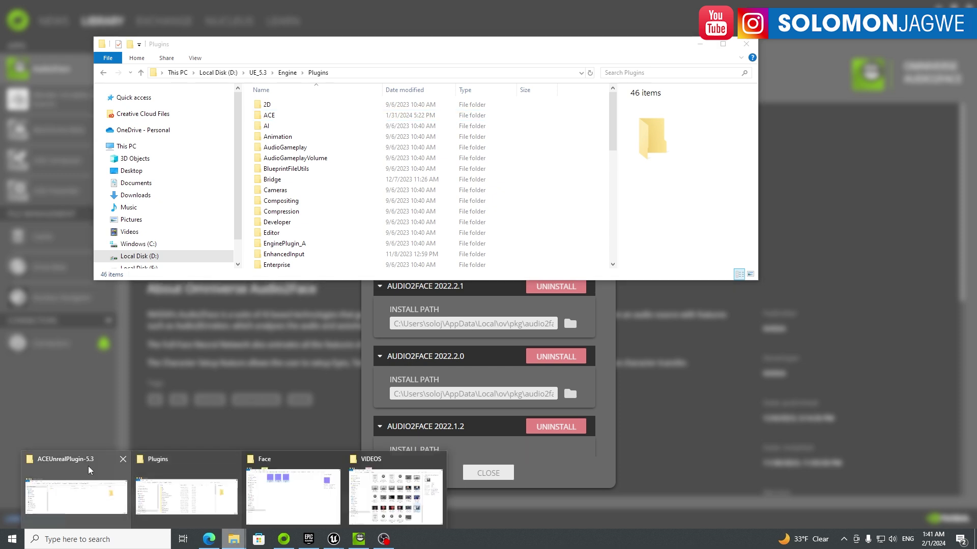
click(86, 467)
- Retrace the audio2face-2023.2.0 folder path from ue-plugins through audio2face-ue-plugins into ACEUnrealPlugin-5.3
click(273, 354)
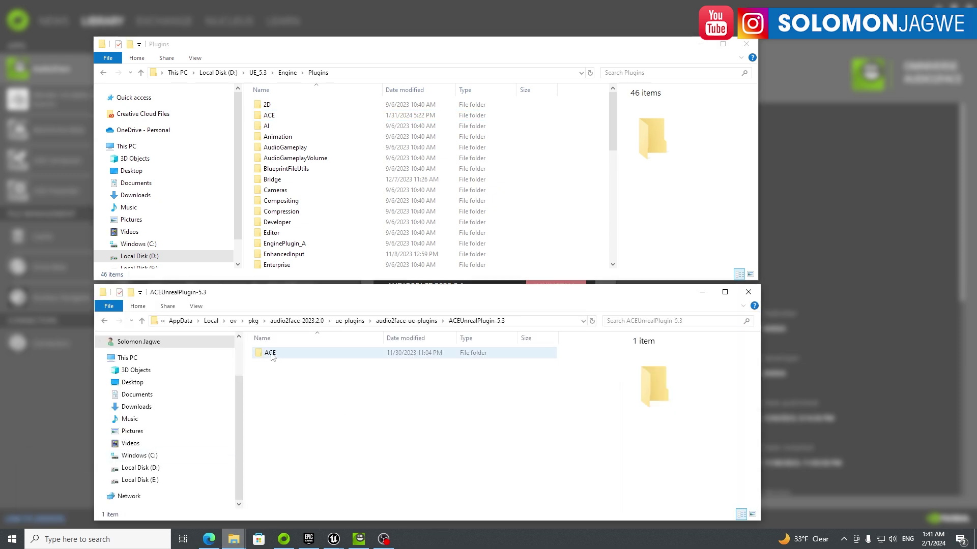
click(276, 371)
click(274, 358)
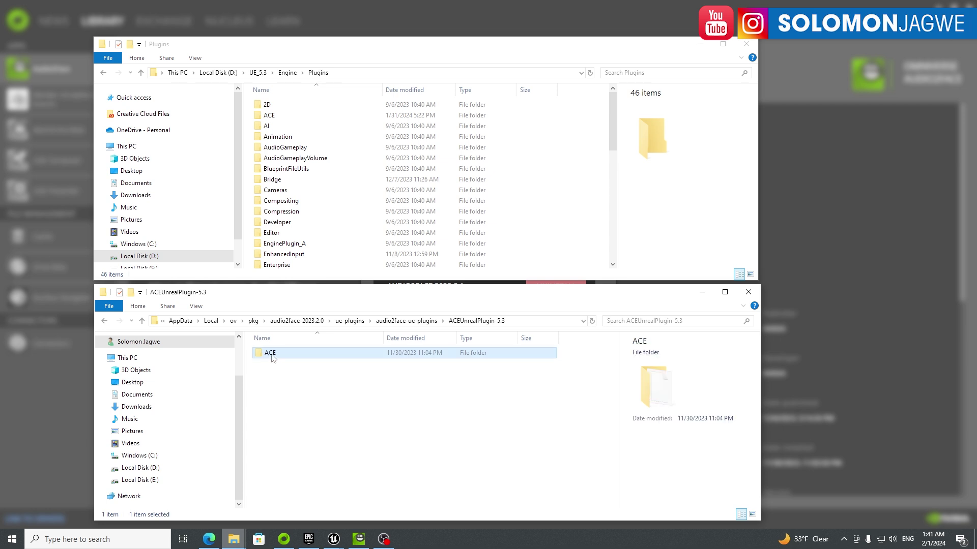
click(410, 321)
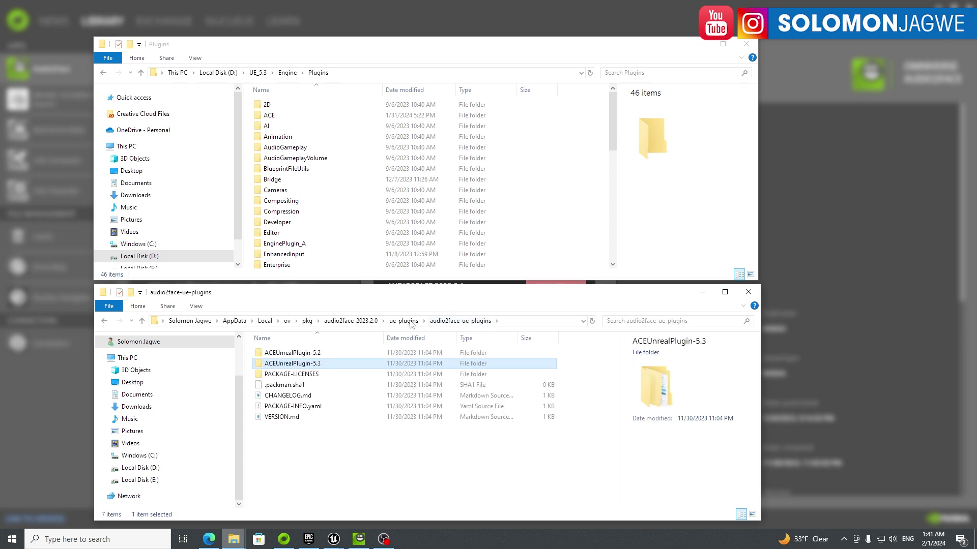
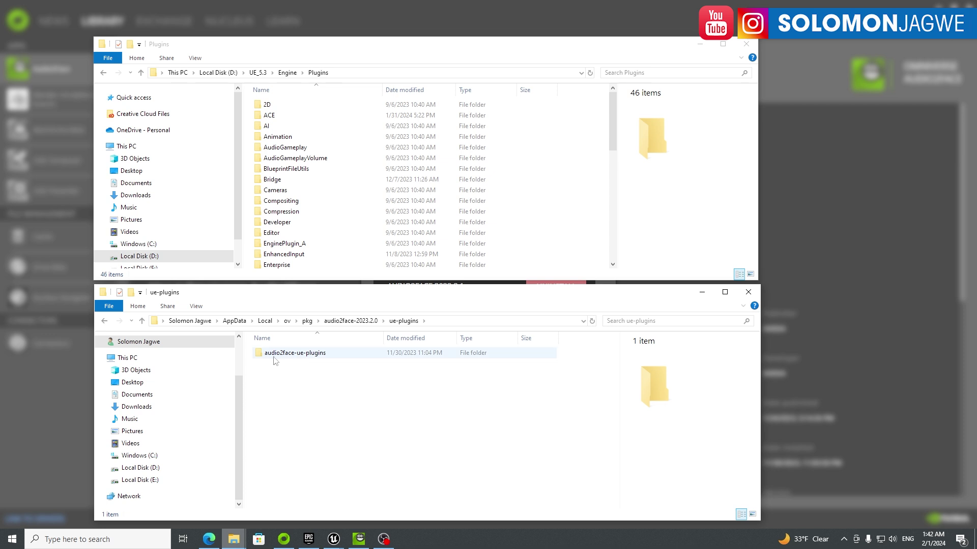
double_click(308, 357)
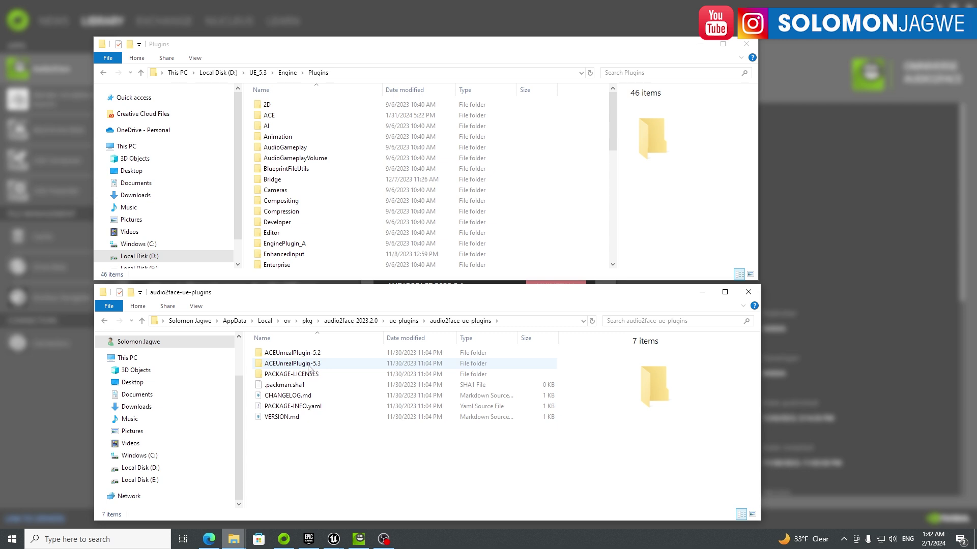
click(309, 368)
double_click(309, 368)
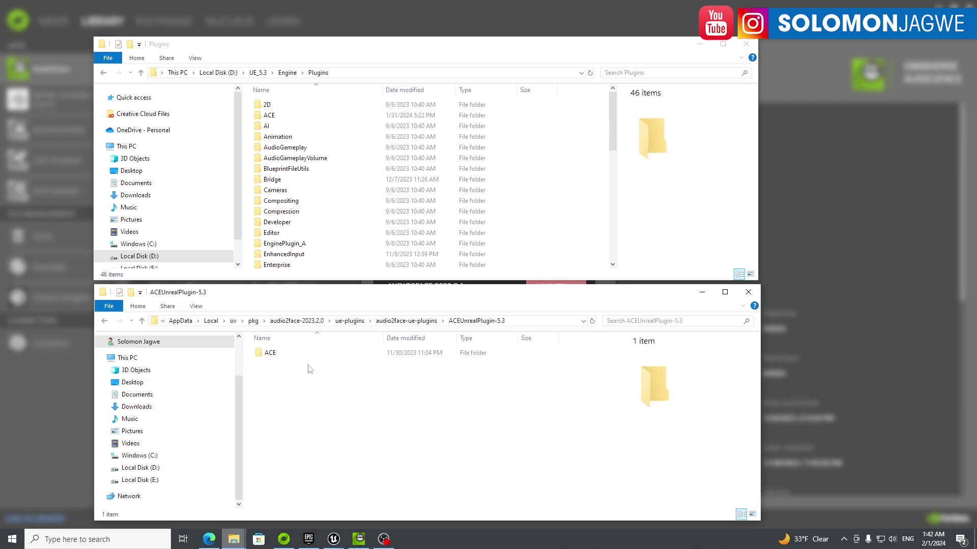
- Copy the ACE folder from the ACEUnrealPlugin-5.3 directory
click(273, 356)
right_click(273, 356)
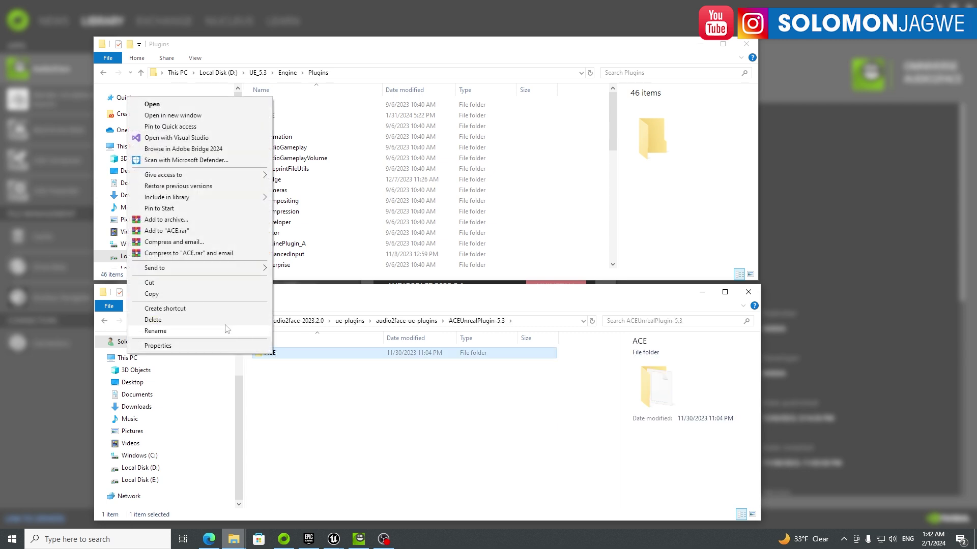
click(163, 297)
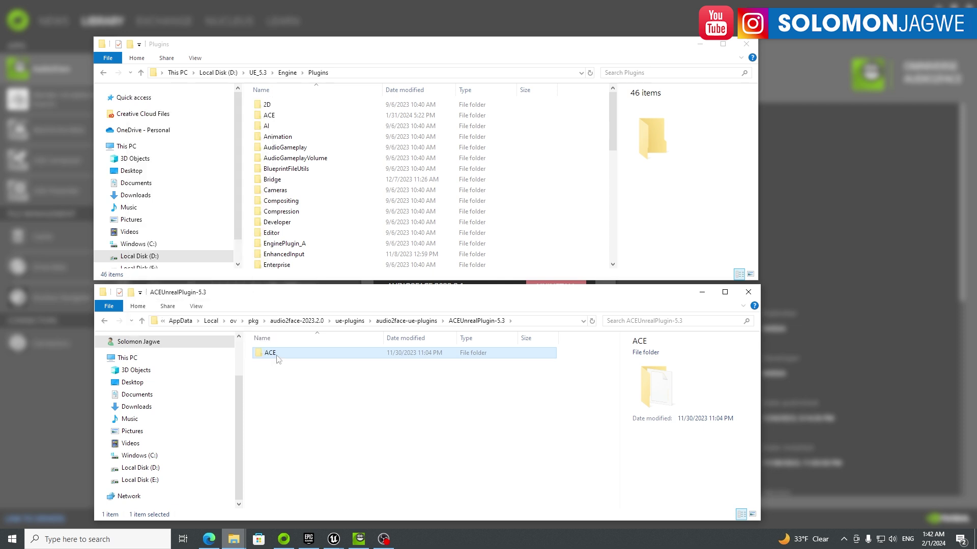
click(394, 402)
- Retrace the engine path from UE_5.3 through Engine to Plugins as the paste destination, and point out the ACE folder there
click(522, 211)
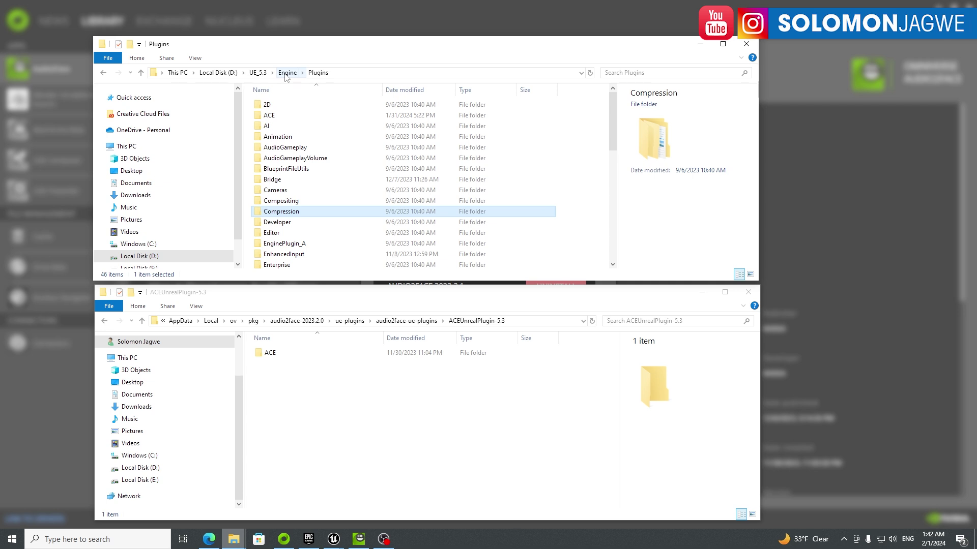
click(263, 75)
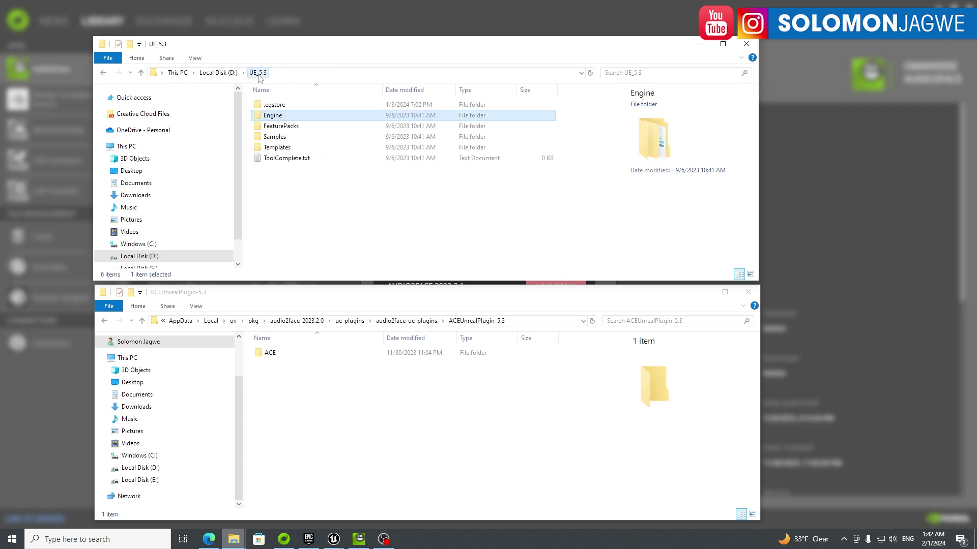
double_click(273, 117)
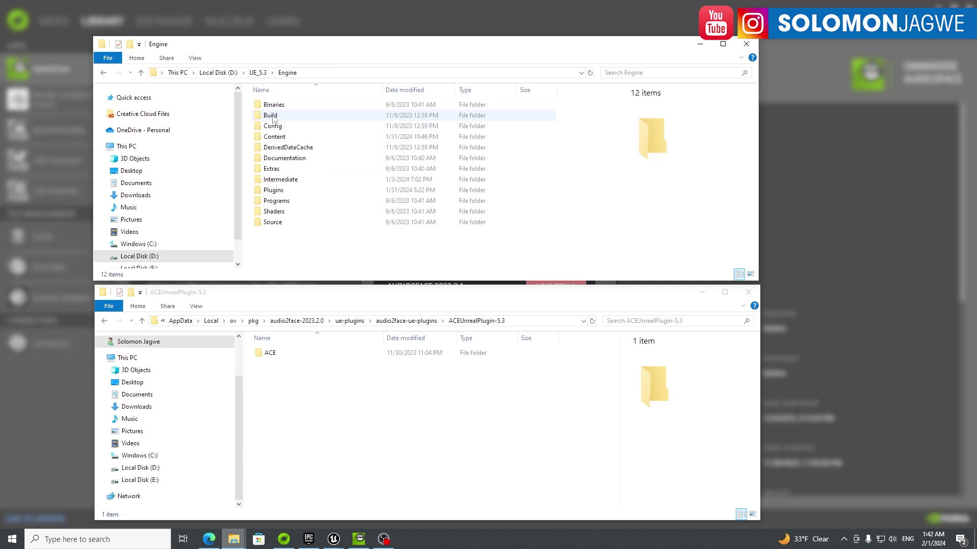
double_click(283, 192)
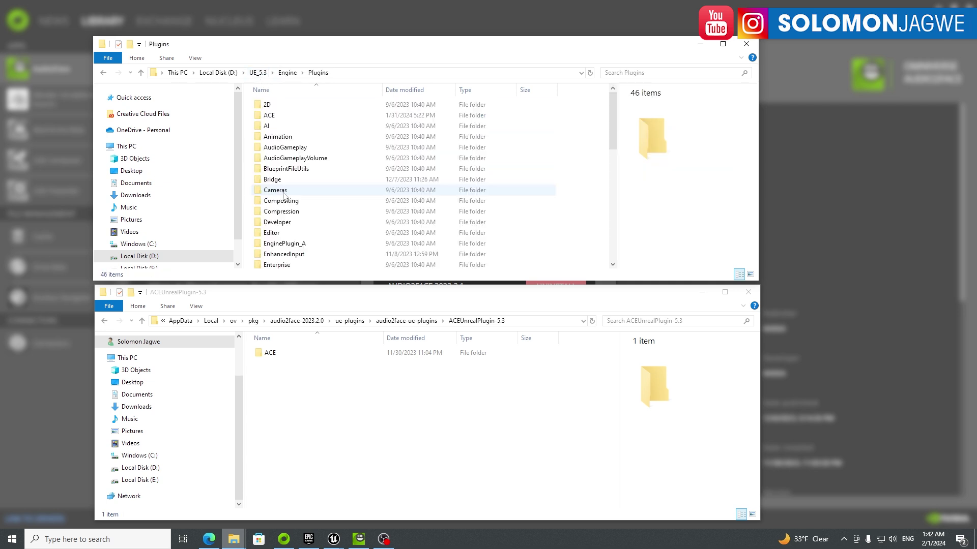
right_click(587, 167)
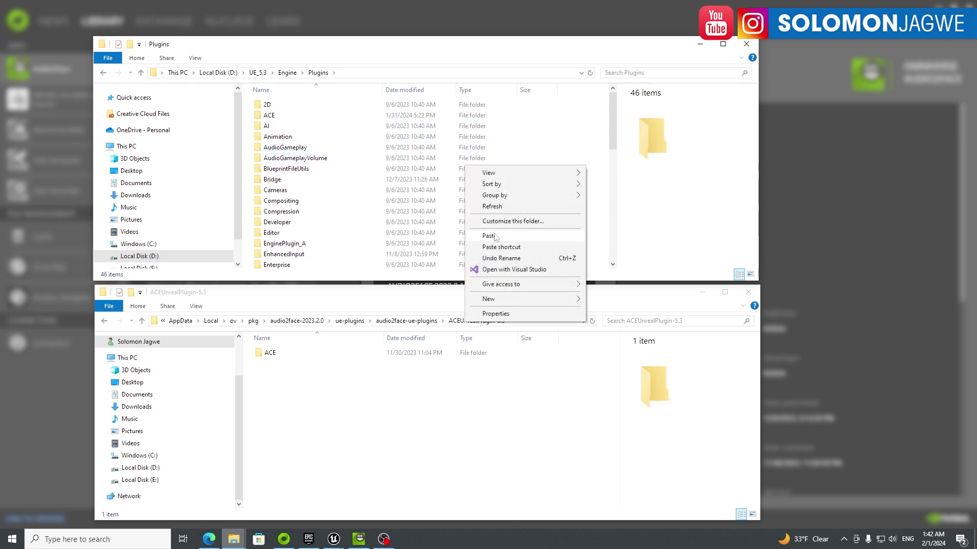
click(273, 119)
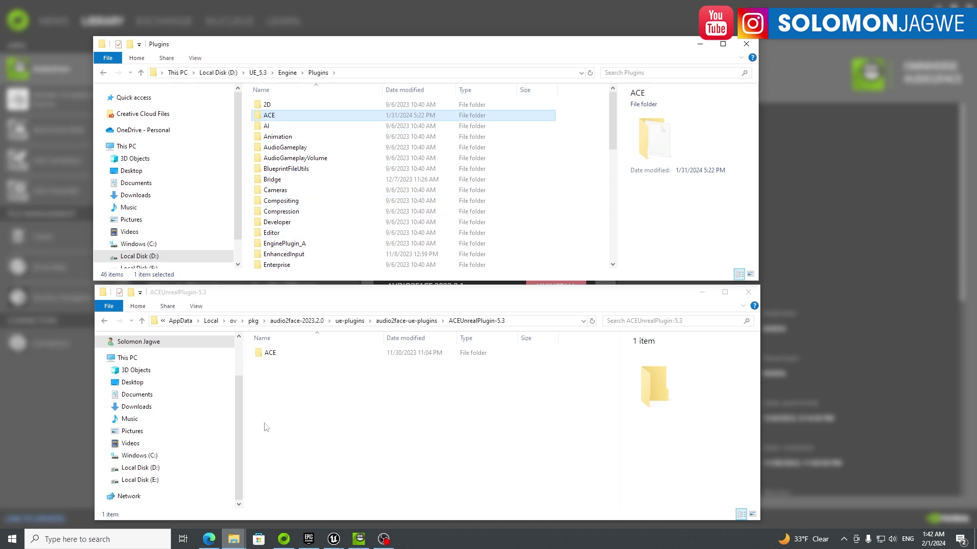
- Switch to the MetaHumanLighting project in Unreal Editor and check the NVIDIA Omniverse ACE: Audio2Face plugin among the installed plugins
click(333, 539)
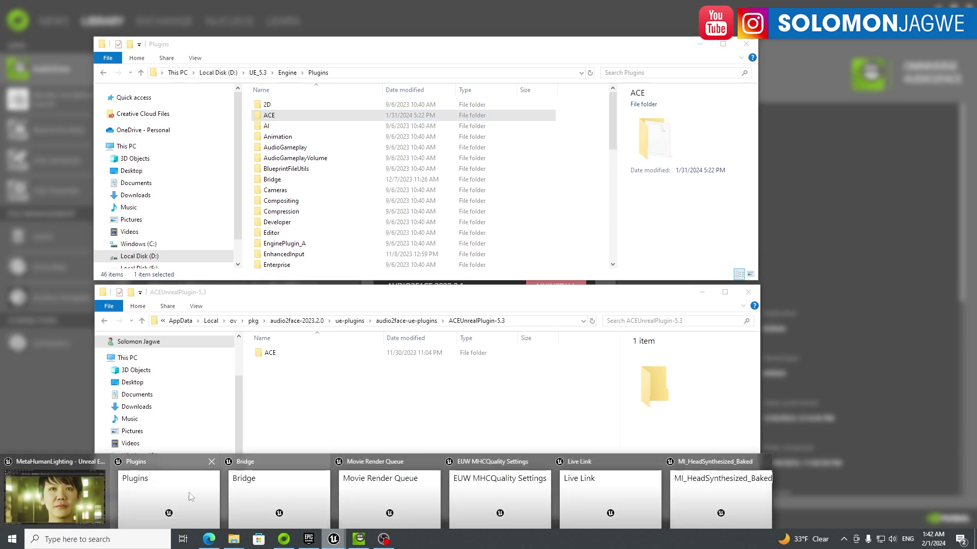
click(66, 464)
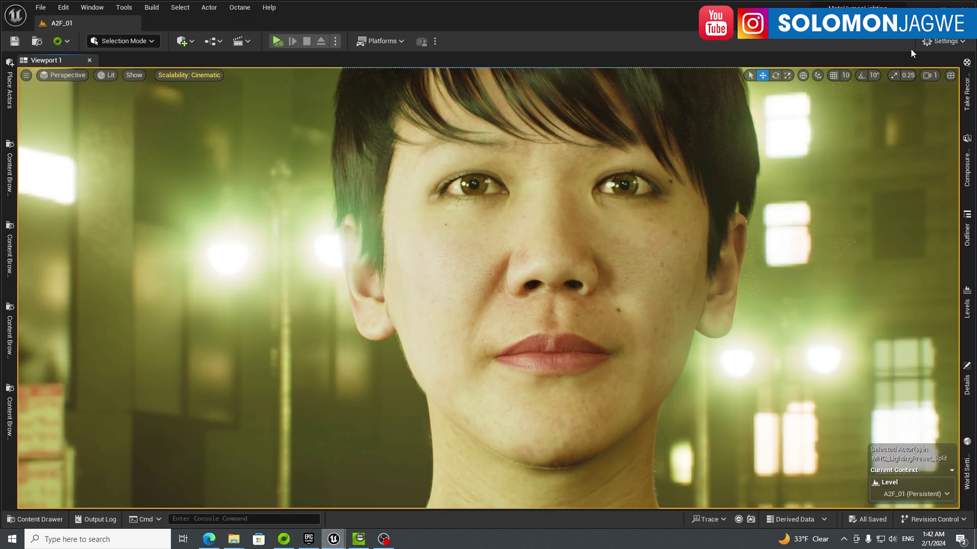
click(933, 44)
click(933, 44)
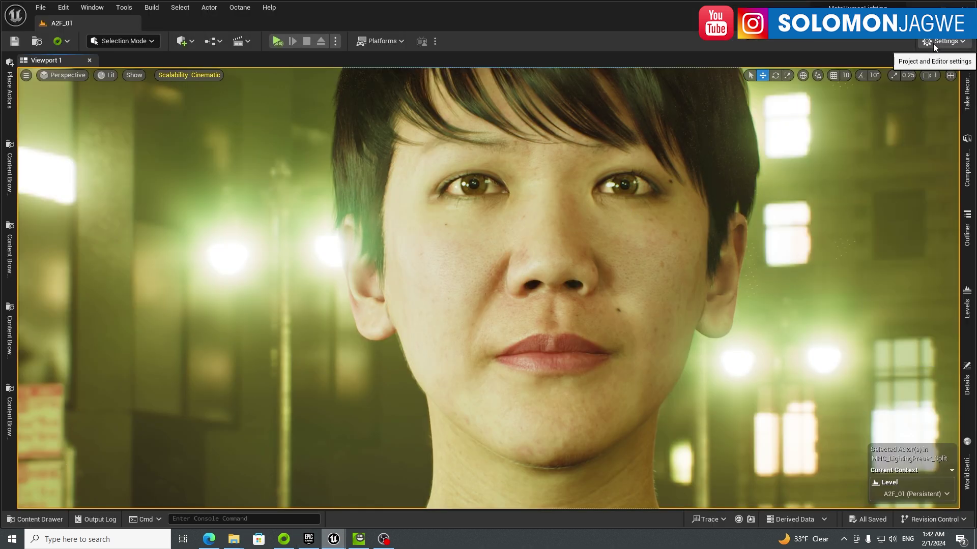
click(933, 44)
click(866, 97)
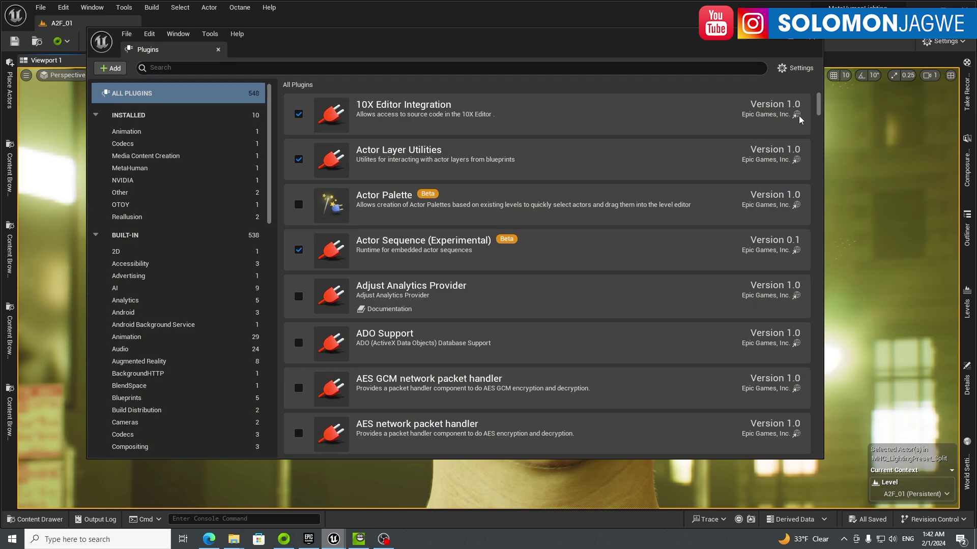
click(133, 117)
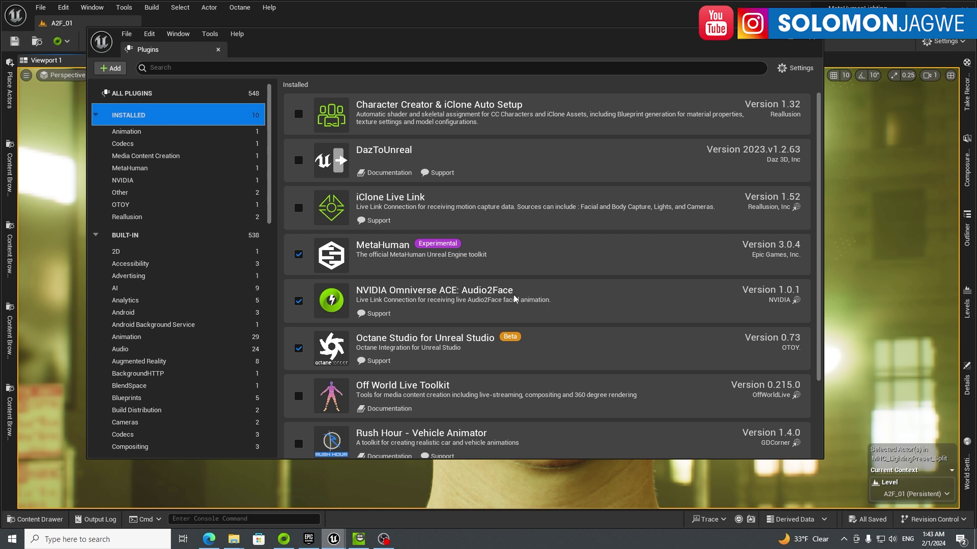
click(812, 37)
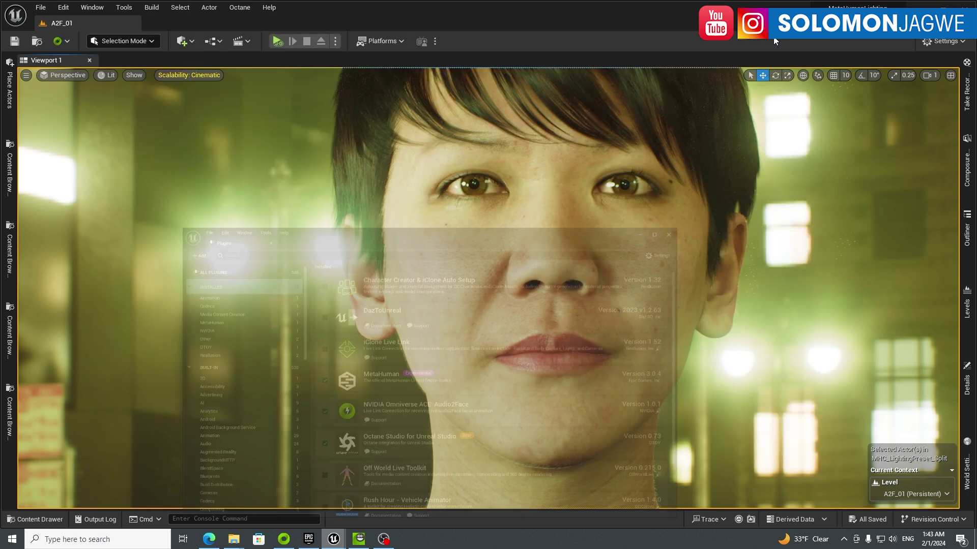
- Bring up the Live Link window, place it beside the MetaHuman's face and widen it
click(91, 7)
mouse_move(131, 87)
mouse_move(142, 110)
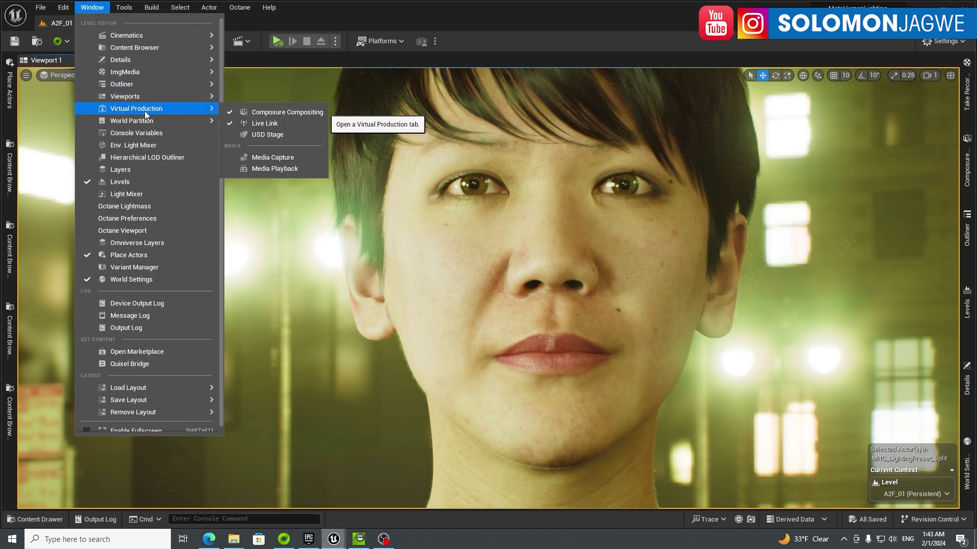
click(270, 126)
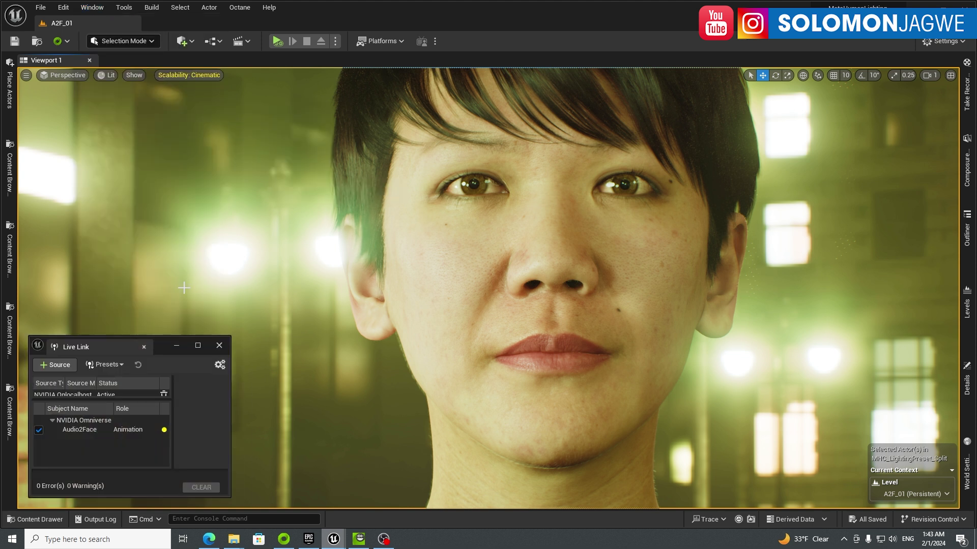
drag(164, 346, 220, 169)
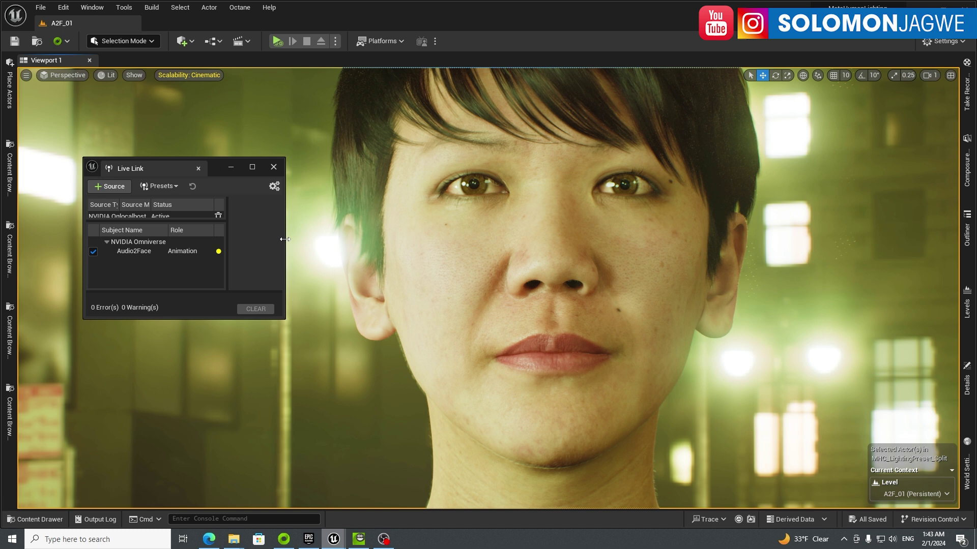
drag(285, 240, 365, 239)
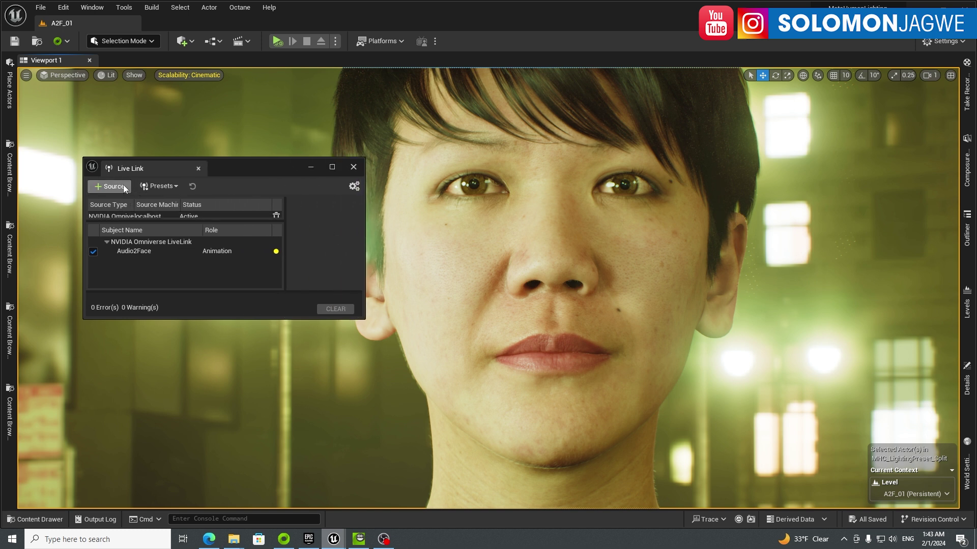
- Add an NVIDIA Omniverse LiveLink source with port 12030, audio port 12031 and a 16k Hz audio sample rate
click(121, 187)
mouse_move(137, 227)
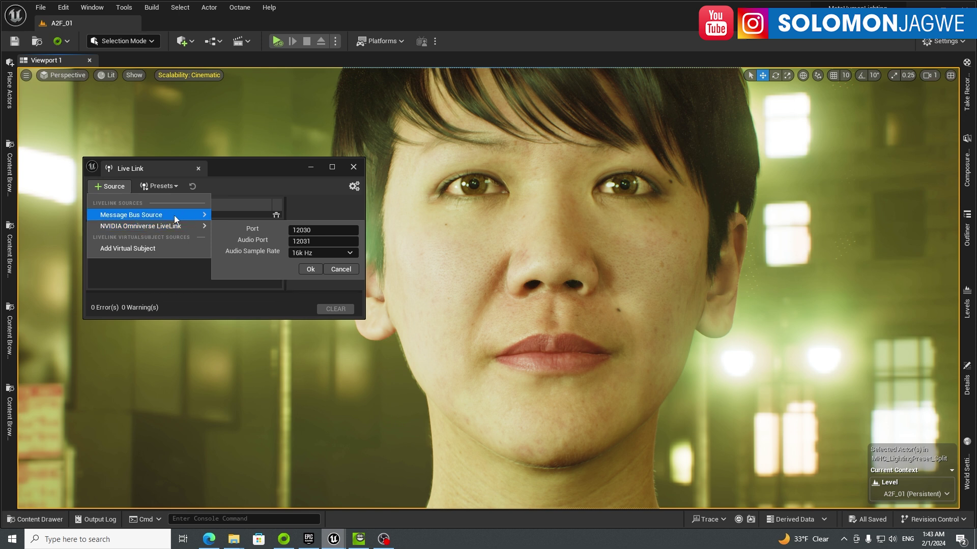
click(310, 269)
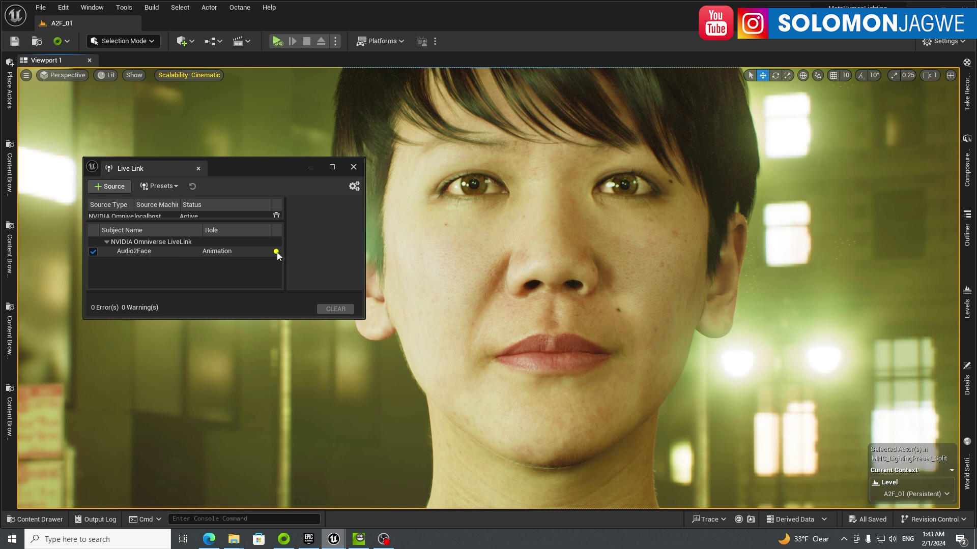
- Narrow the Live Link window and lower it, and place the Audio2Face MetaHuman_001.usd window beside it
drag(365, 255, 294, 256)
drag(227, 177, 191, 309)
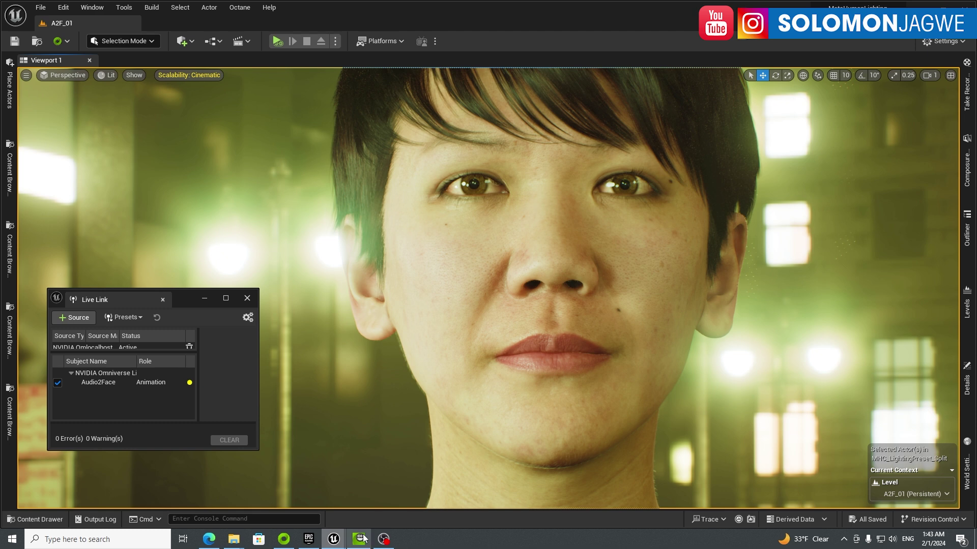
mouse_move(362, 544)
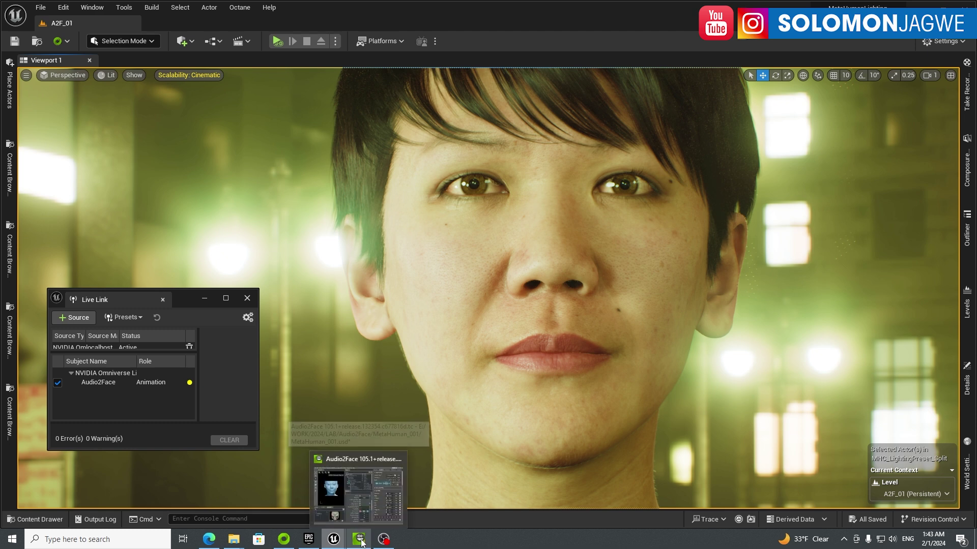
click(359, 491)
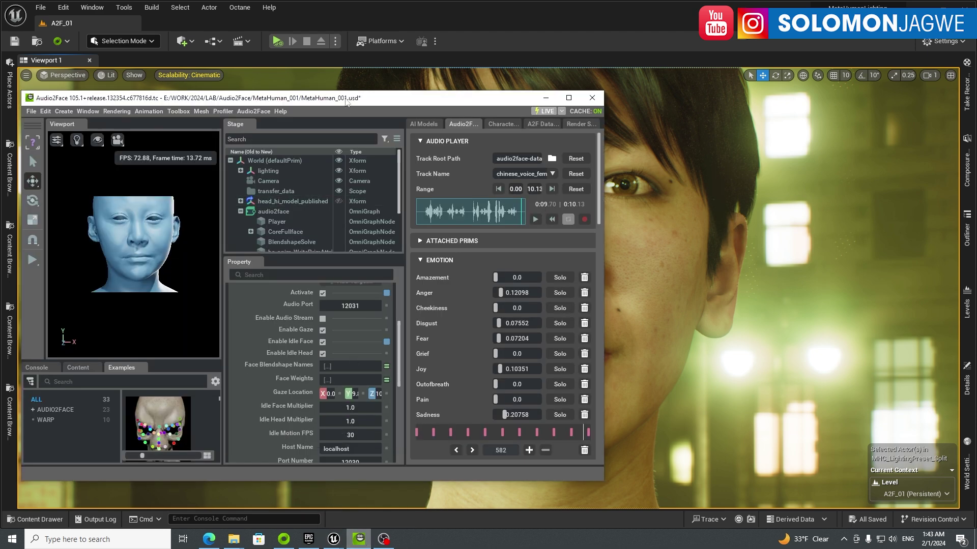
drag(346, 102, 615, 85)
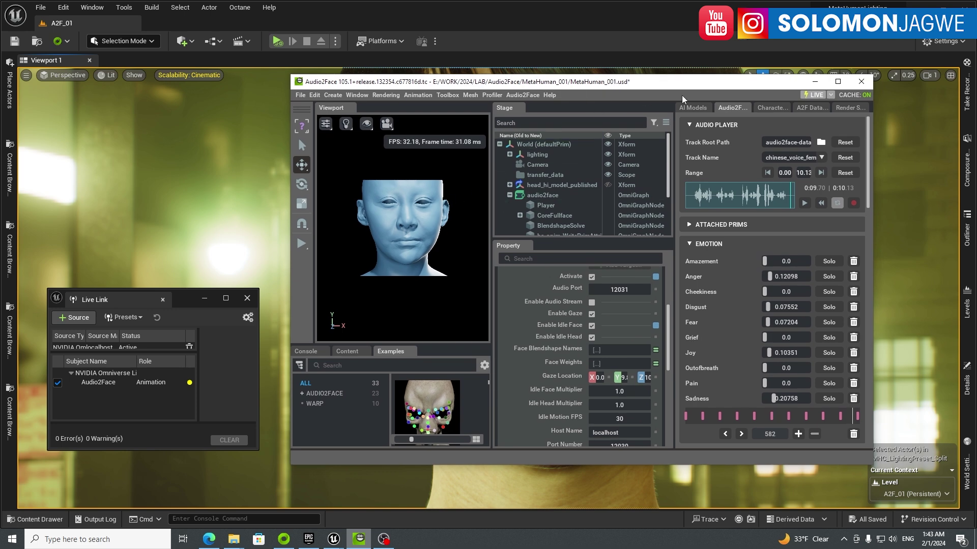
- Maximize Audio2Face and enlarge the Examples browser to point out the claire_solved_arkit sample scene
click(838, 81)
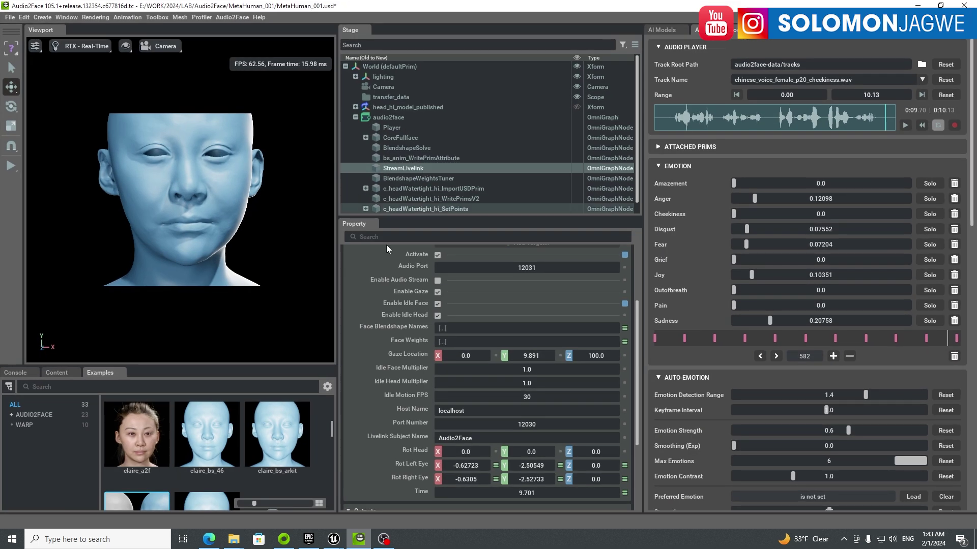
drag(338, 342, 453, 226)
drag(541, 276, 557, 181)
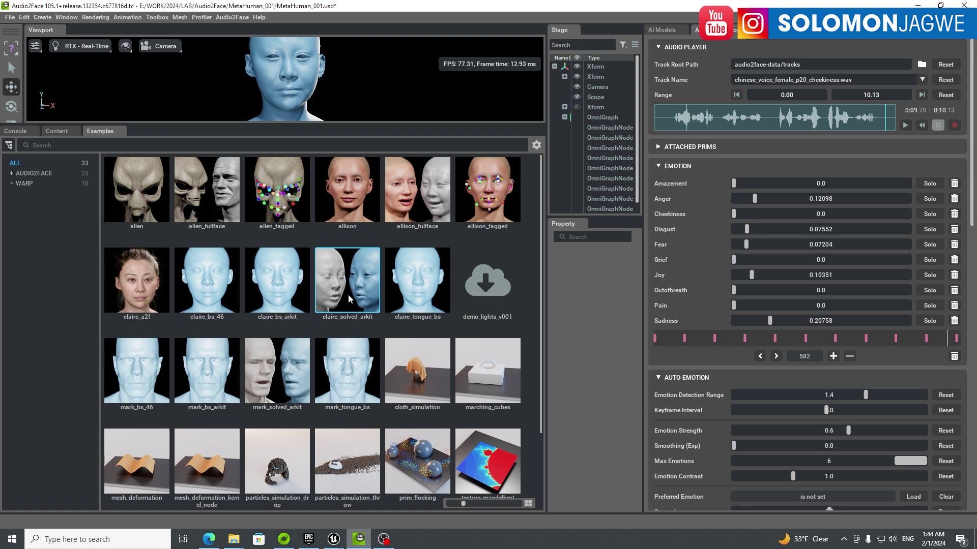
drag(450, 124, 410, 327)
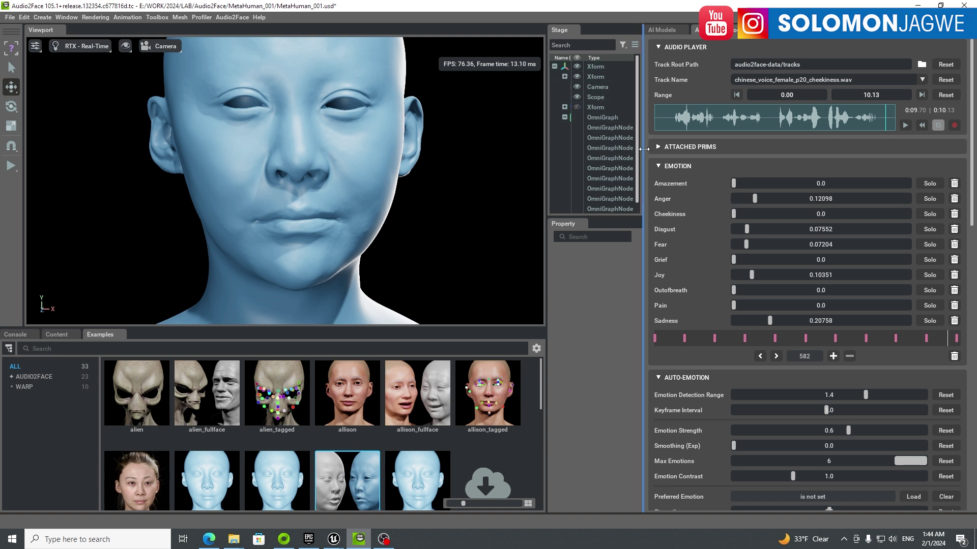
- Enlarge the stage and property areas, select the StreamLivelink node under audio2face and turn off its Activate option
drag(646, 146, 771, 145)
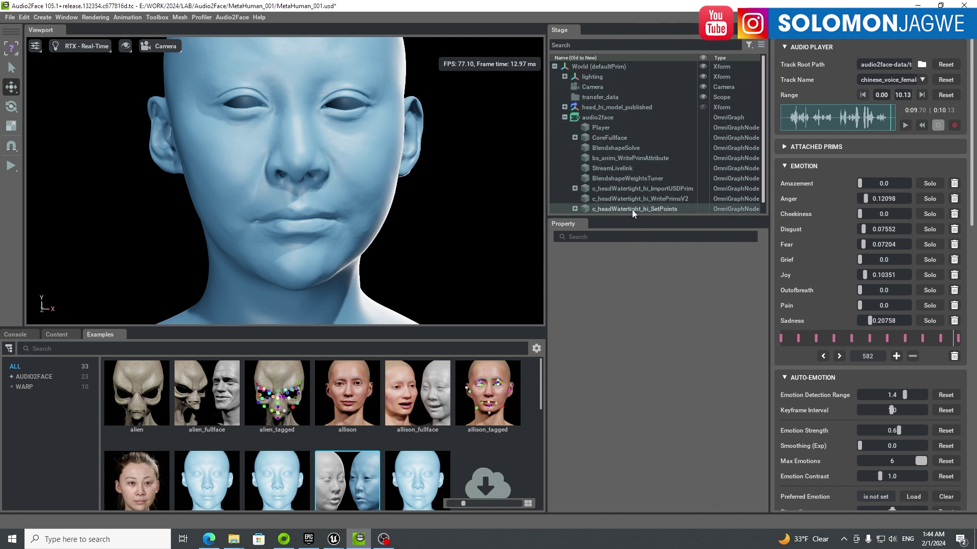
drag(632, 218, 639, 328)
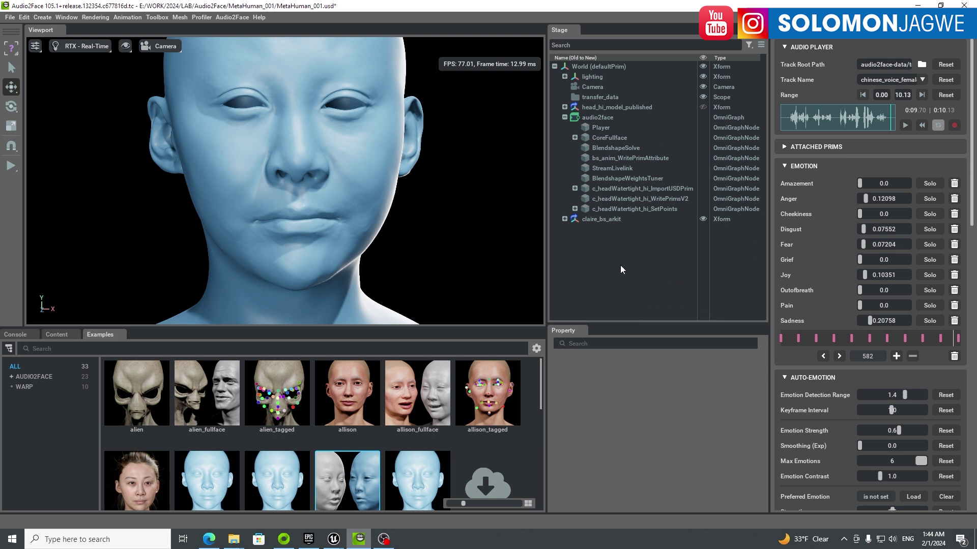
click(565, 117)
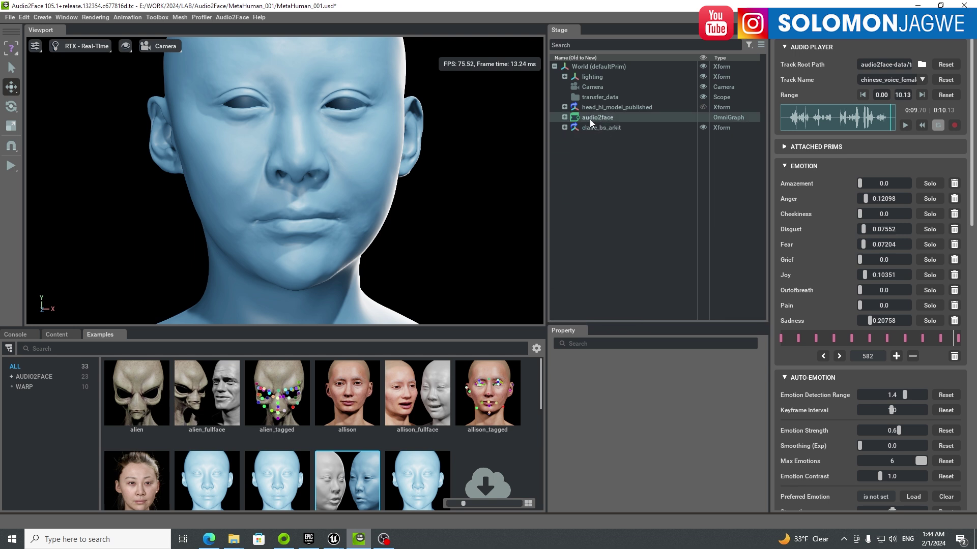
click(565, 118)
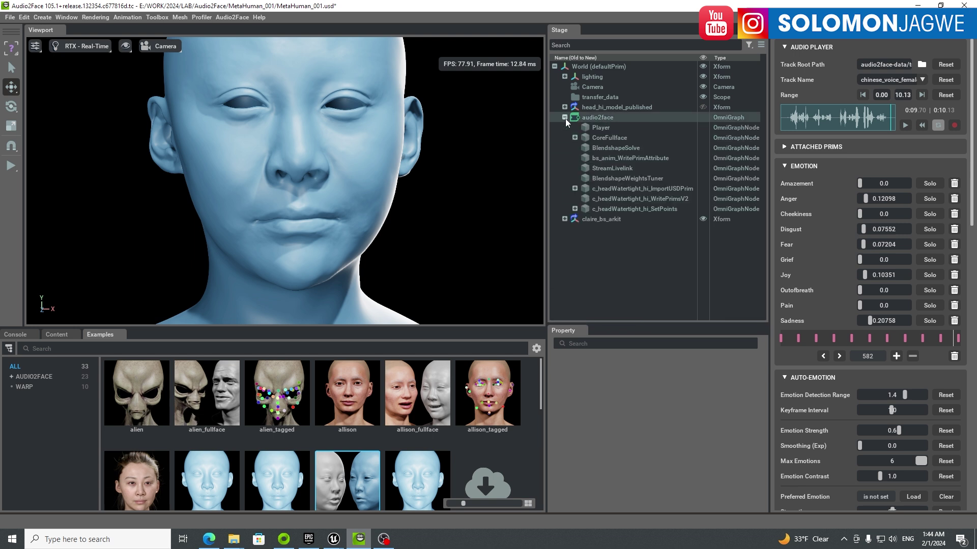
click(614, 170)
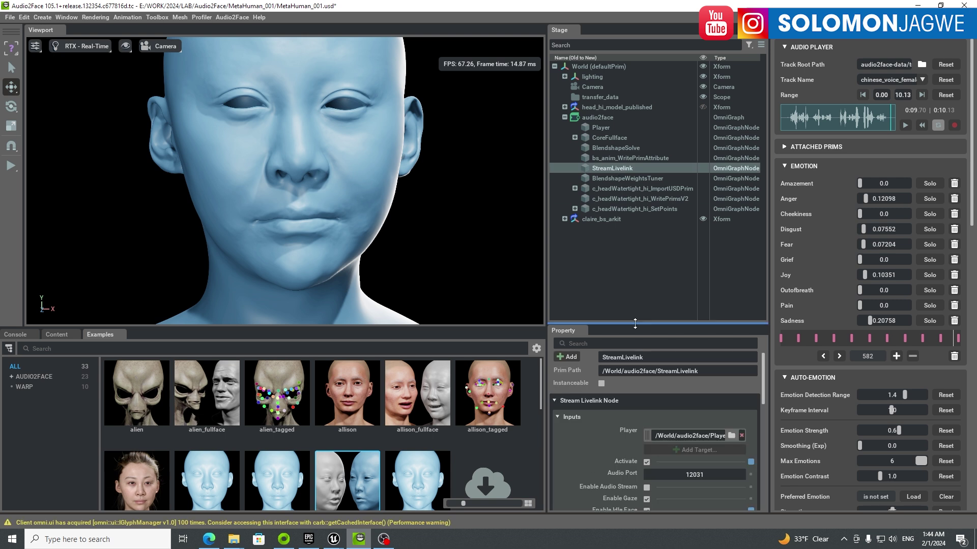
drag(635, 325, 636, 235)
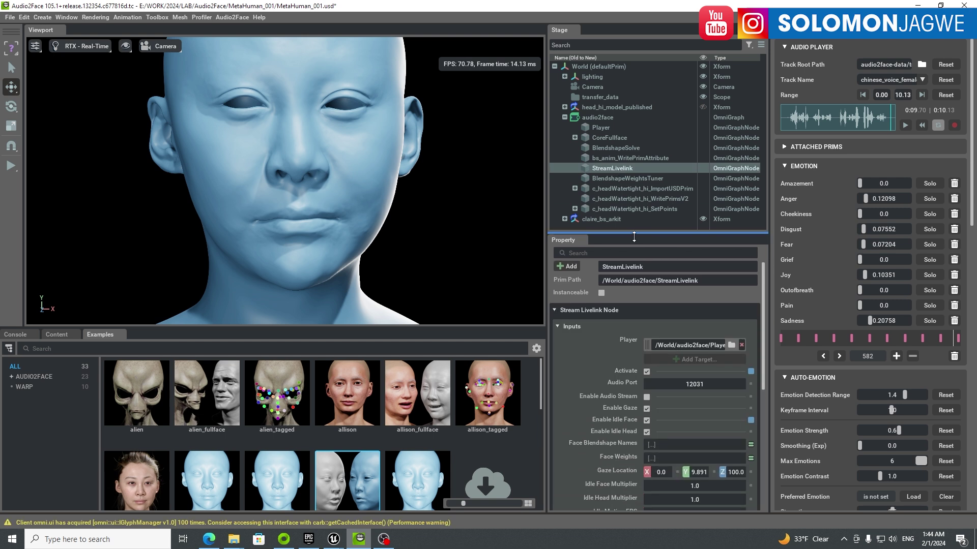
click(647, 372)
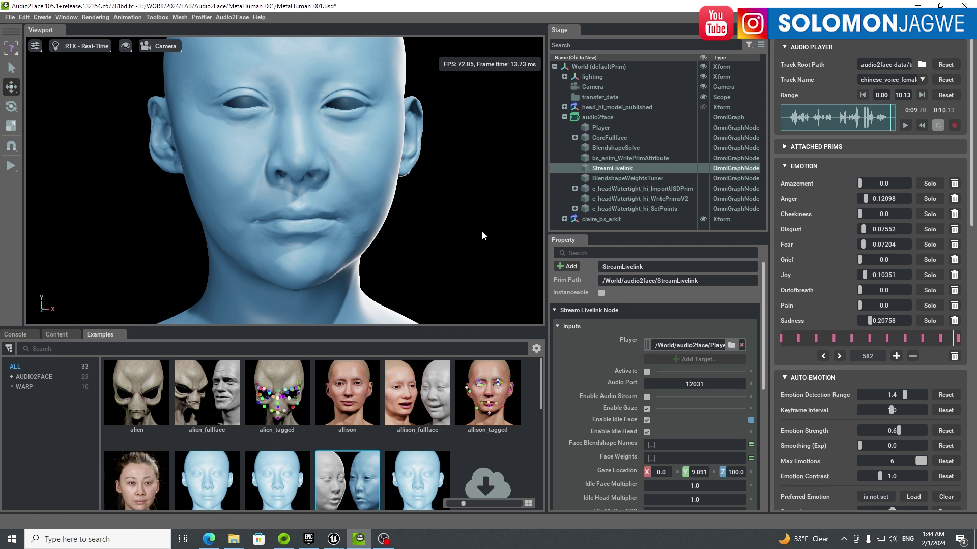
- Restore the smaller Audio2Face window and place it below the MetaHuman's eyes with the StreamLivelink Activate option in view
click(940, 5)
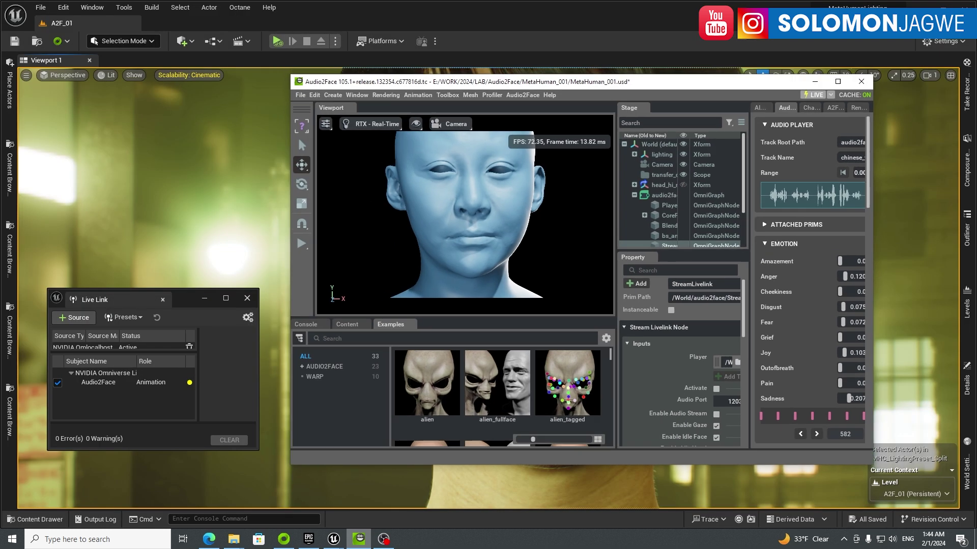
drag(642, 91, 625, 260)
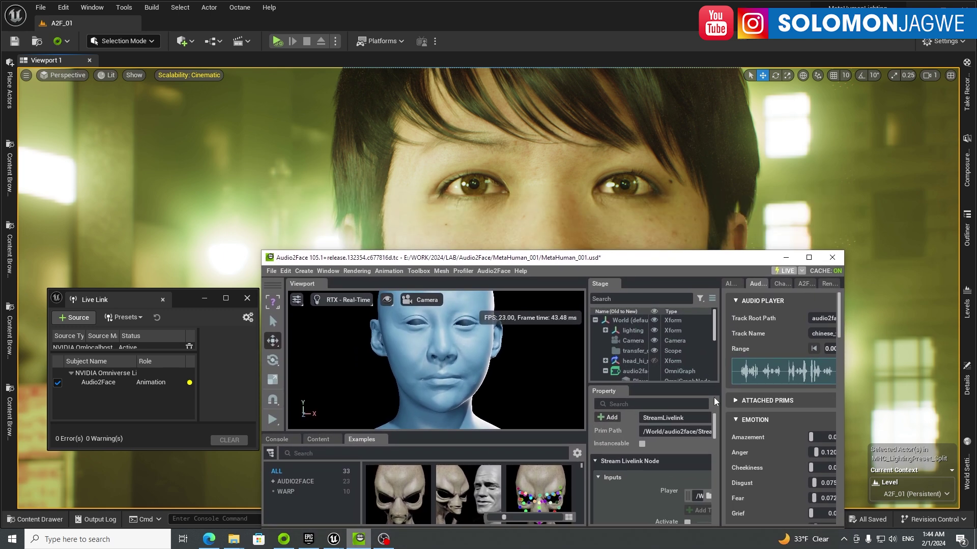
drag(716, 431, 715, 447)
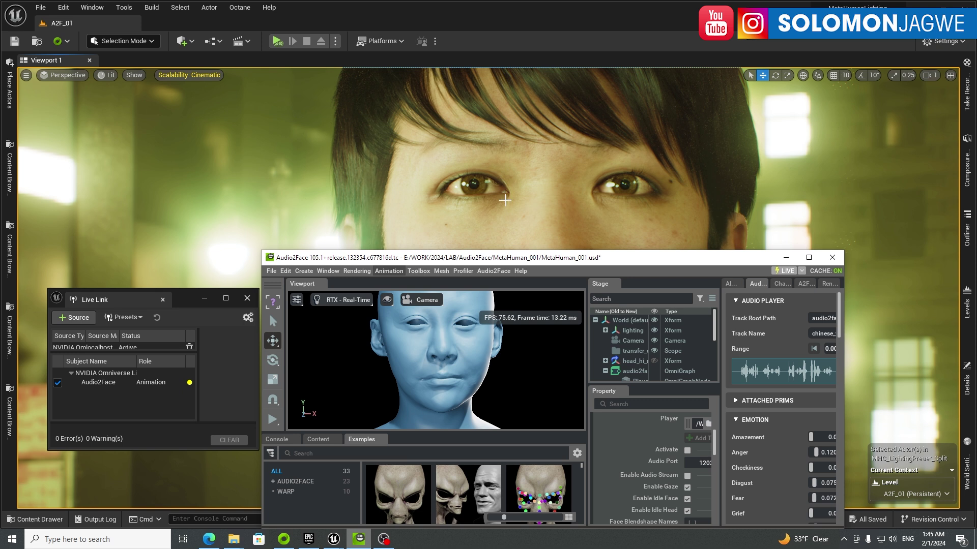
- Turn on the StreamLivelink node's Activate option and lower the Audio2Face window to uncover more of the MetaHuman's face
click(687, 450)
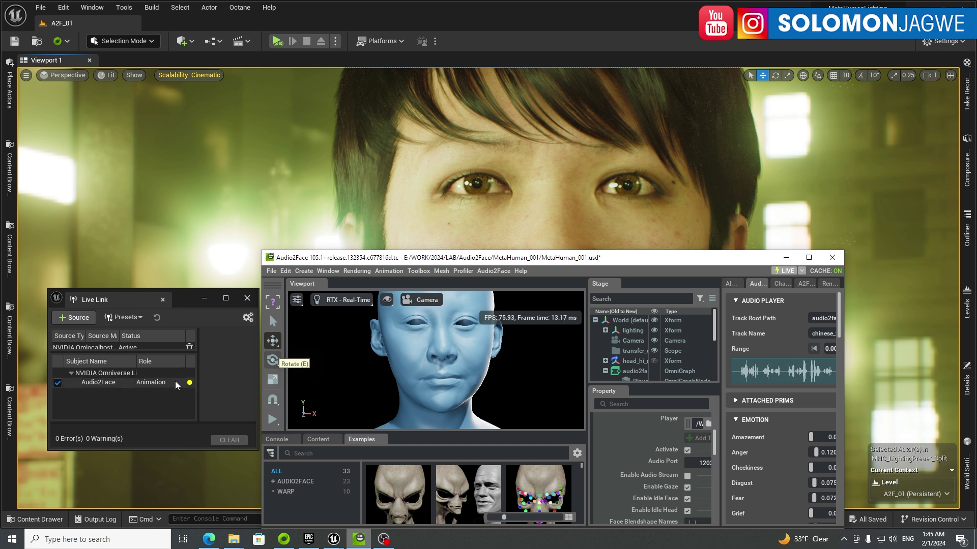
drag(570, 262, 391, 370)
- Select the MetaHuman in the Unreal Engine viewport, restore the side panels and show the Details of BP_Mikayo2
click(535, 218)
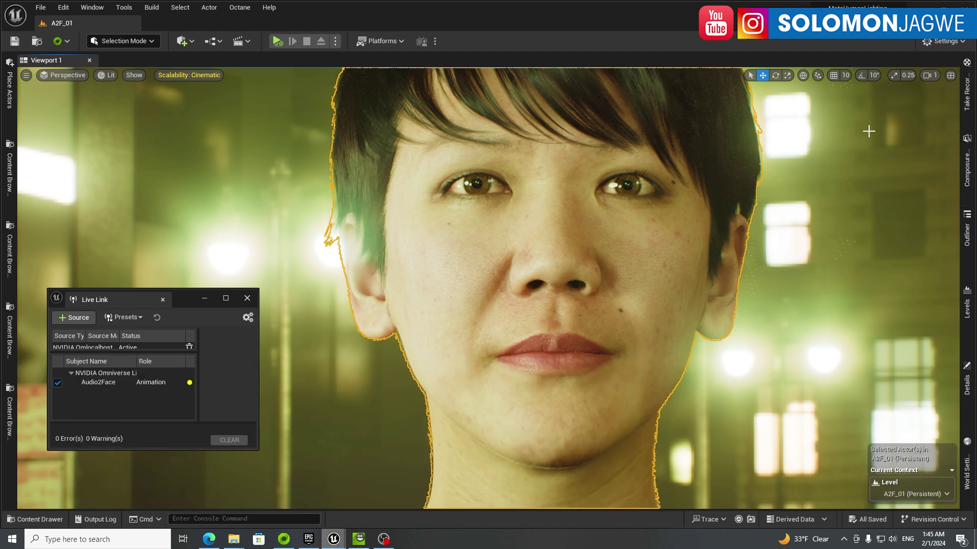
key(F11)
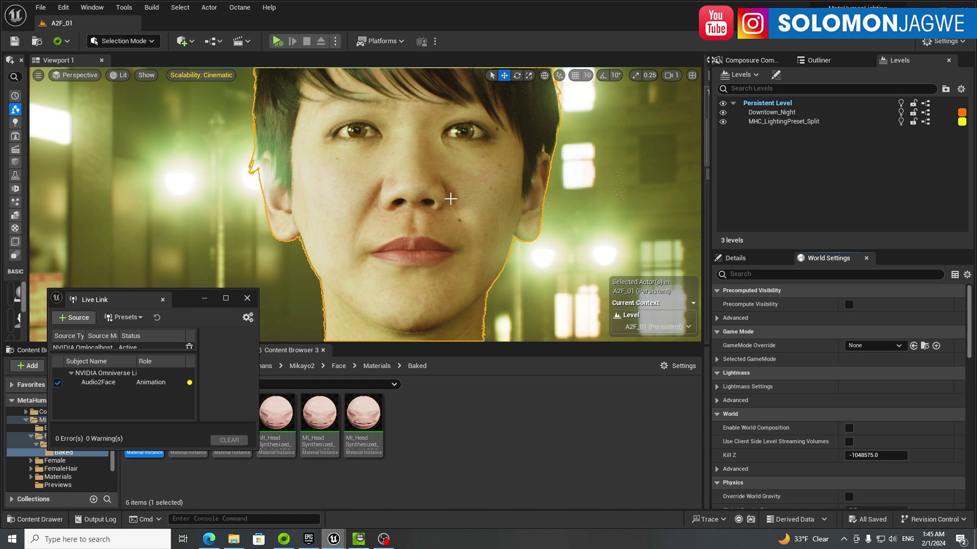
click(818, 61)
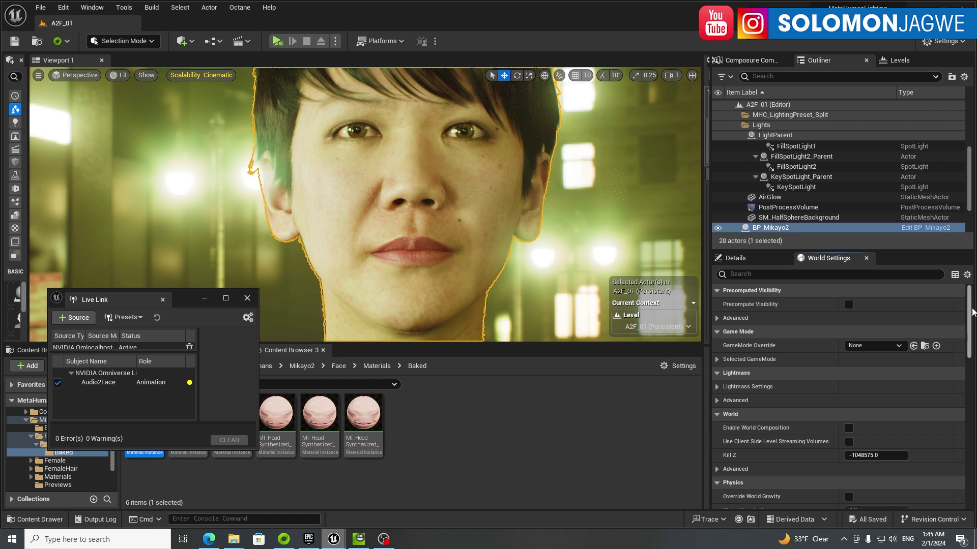
click(755, 259)
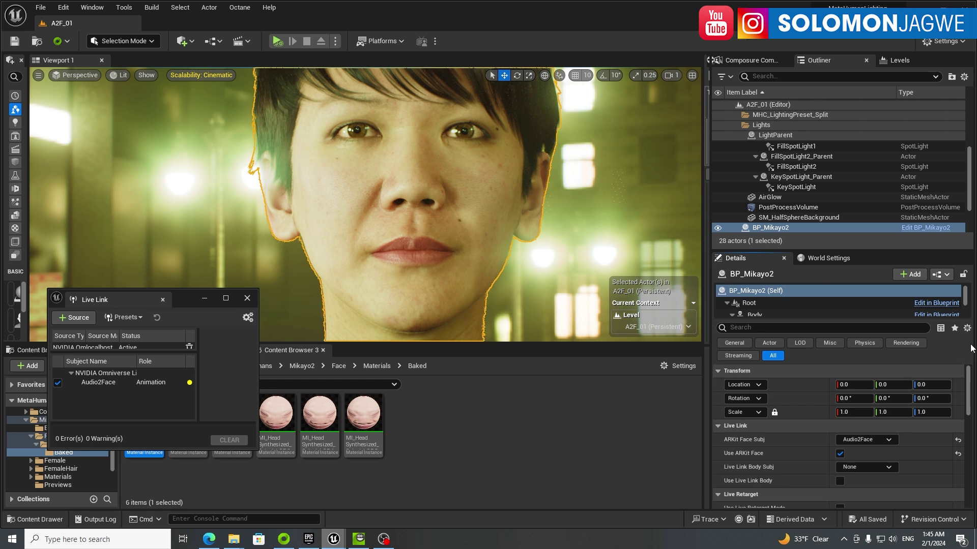
- Check the subject choices for BP_Mikayo2's ARKit Face Subj and toggle Use ARKit Face off and back on
click(865, 440)
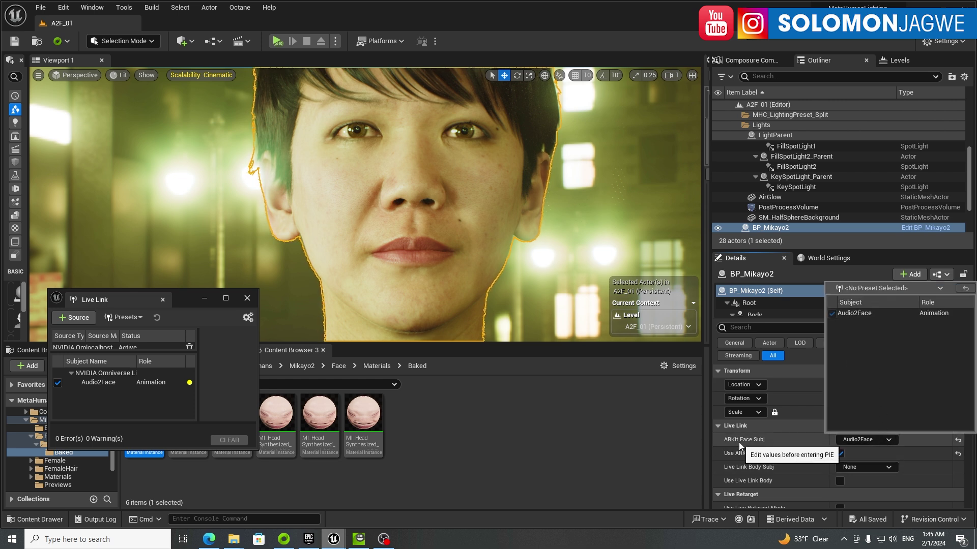
click(919, 445)
click(840, 454)
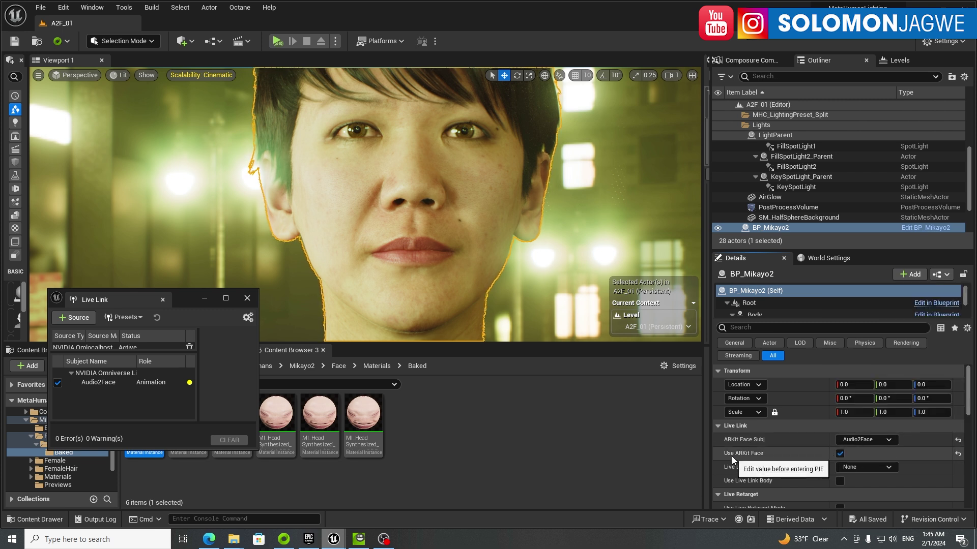
click(840, 453)
click(840, 454)
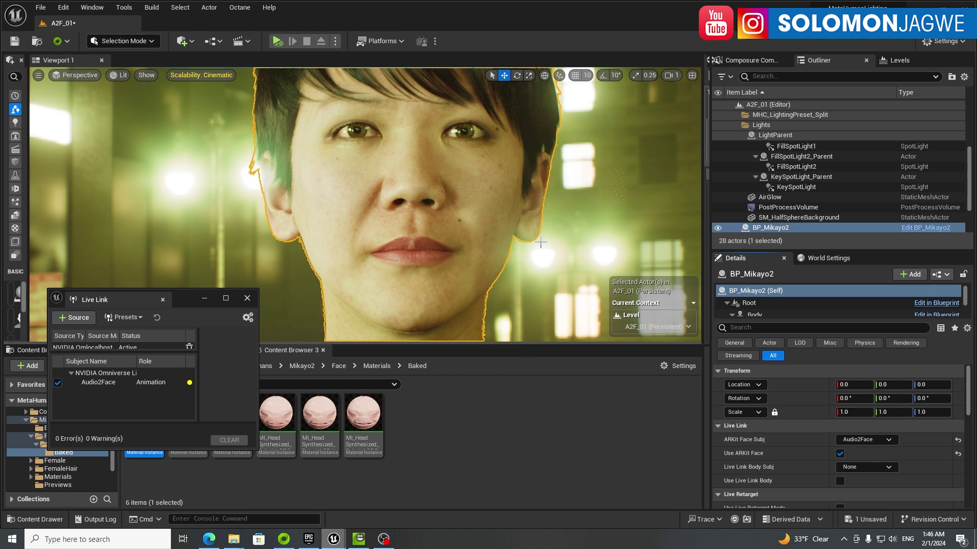
- Clear the MetaHuman's selection outline, collapse the side panels around the viewport and bring Audio2Face back to the front
click(575, 190)
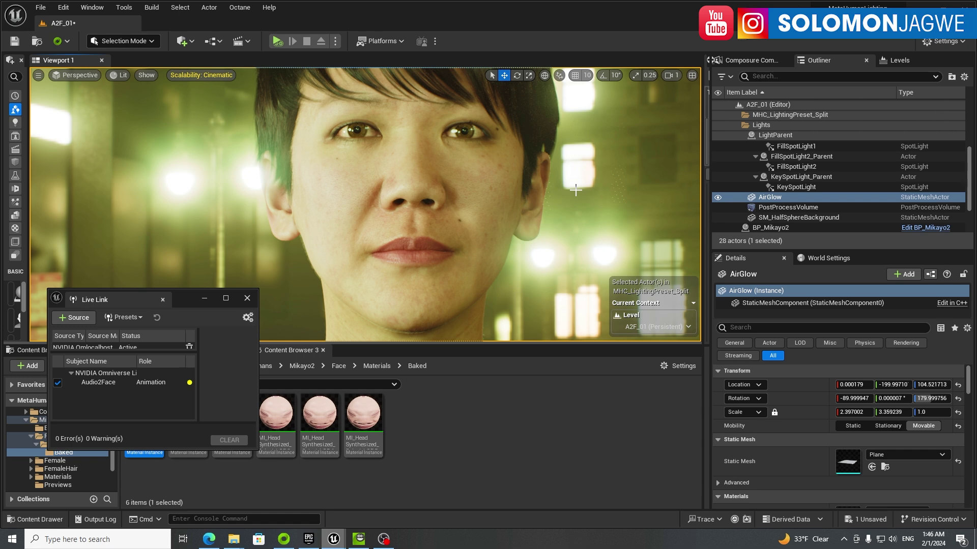
key(ctrl+shift+1)
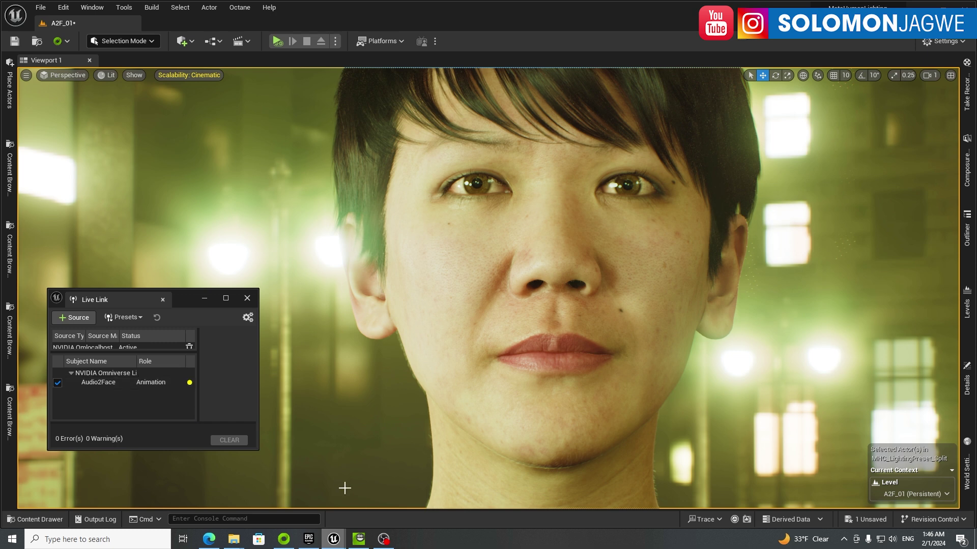
click(359, 540)
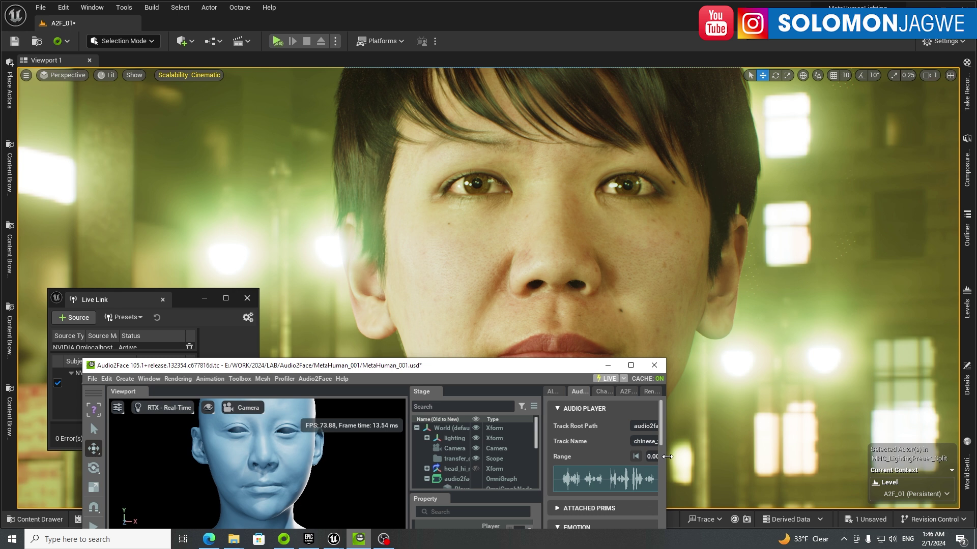
- Widen the Audio2Face window and its audio player area, and choose chinese_voice_female_p20_cheekiness.wav as the track
drag(664, 459, 838, 458)
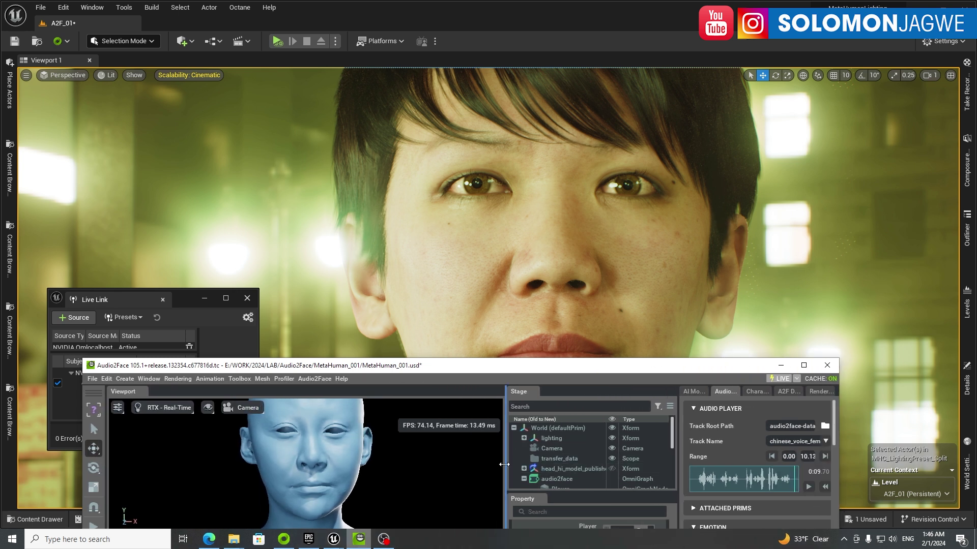
drag(506, 460, 432, 461)
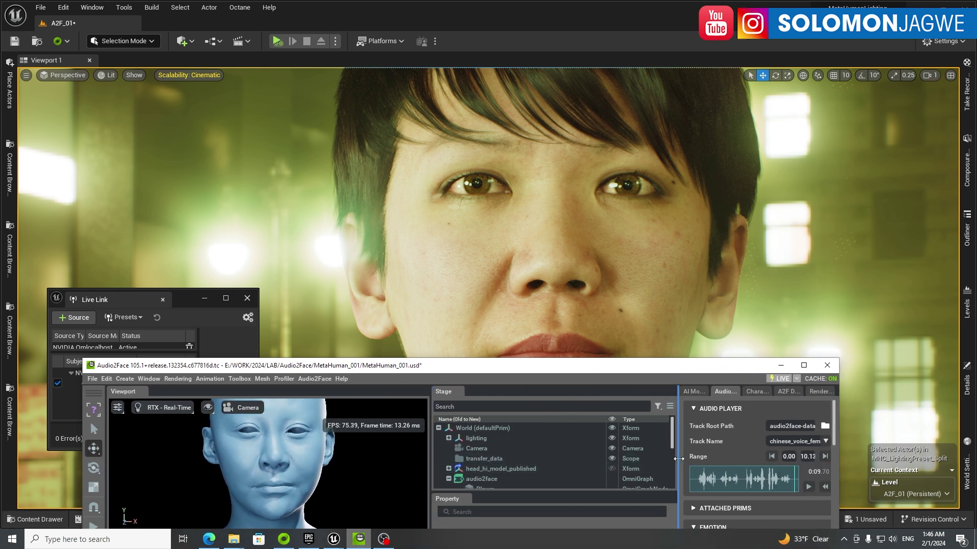
drag(681, 460, 556, 459)
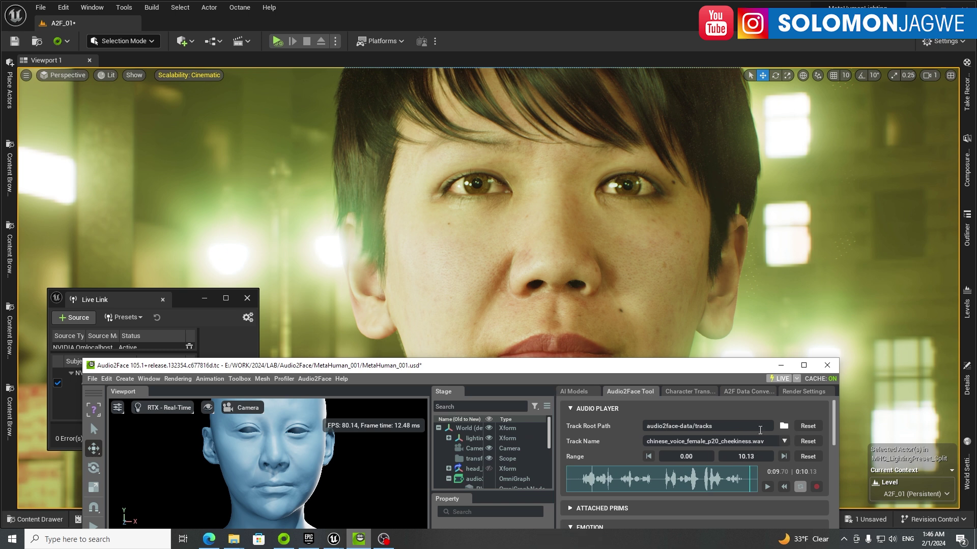
click(785, 441)
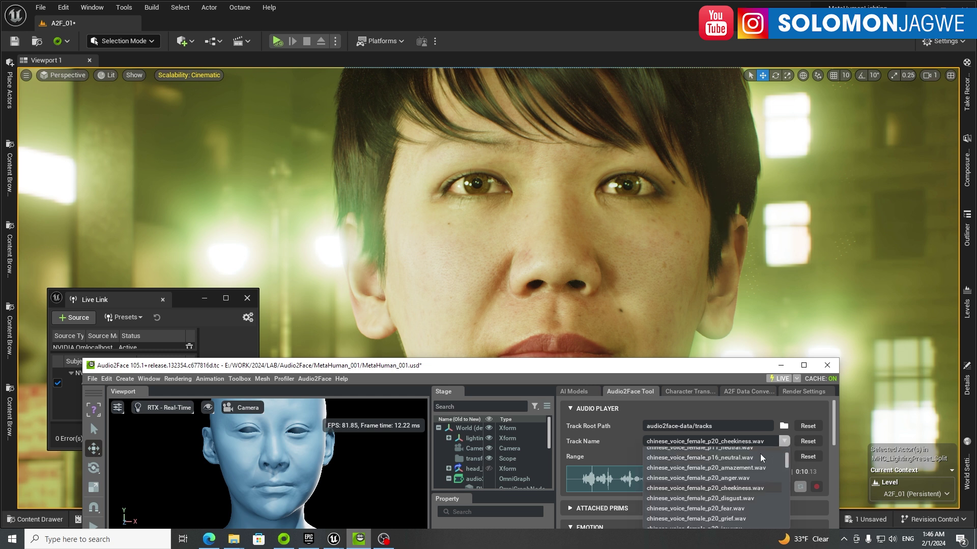
click(731, 489)
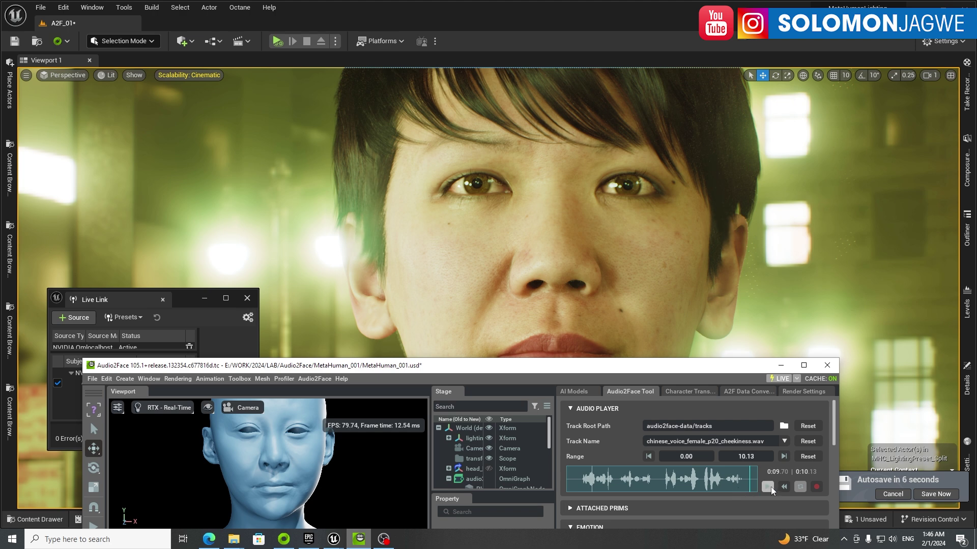
- Force the pending autosave in Unreal Engine immediately and return to Audio2Face
click(926, 496)
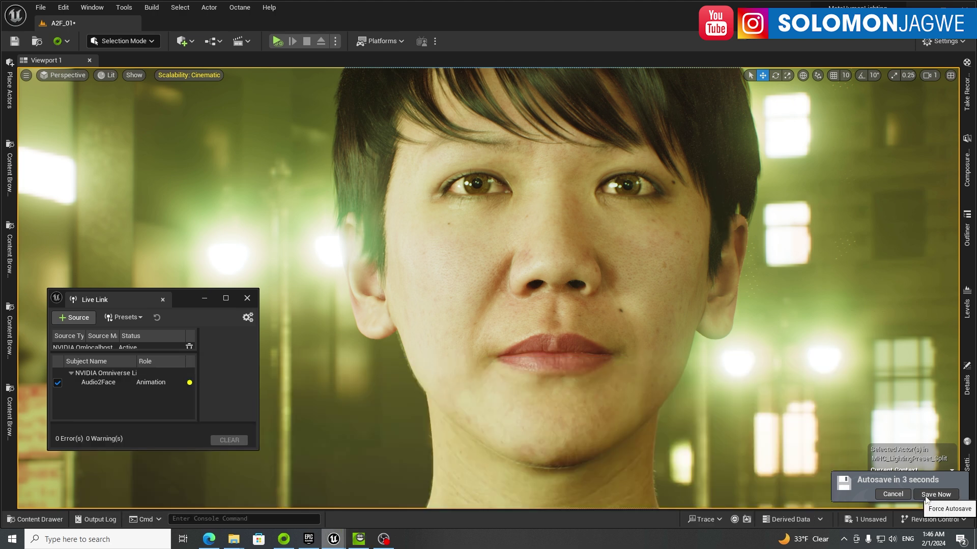
click(925, 496)
click(358, 539)
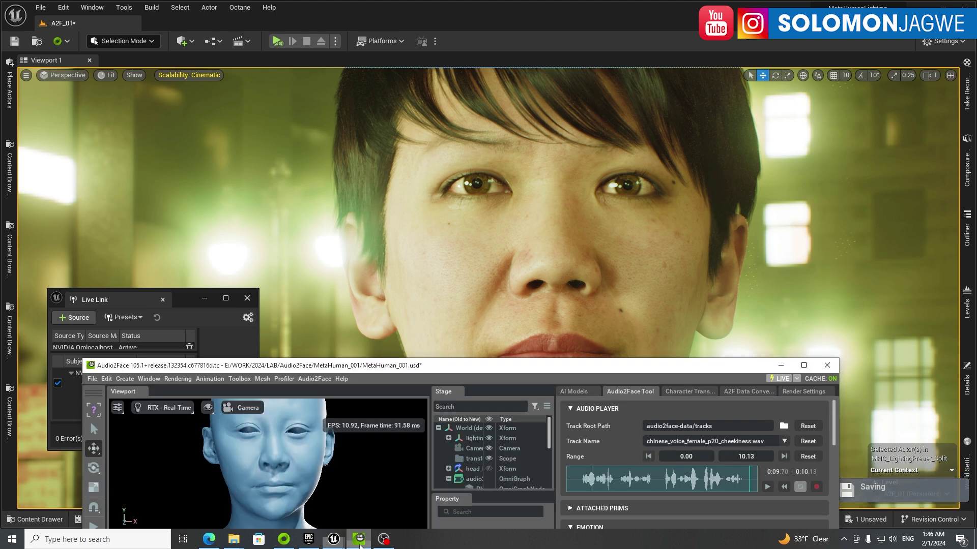
- Play the cheekiness track with the Audio2Face window lowered below the MetaHuman's mouth, then stop playback
click(766, 488)
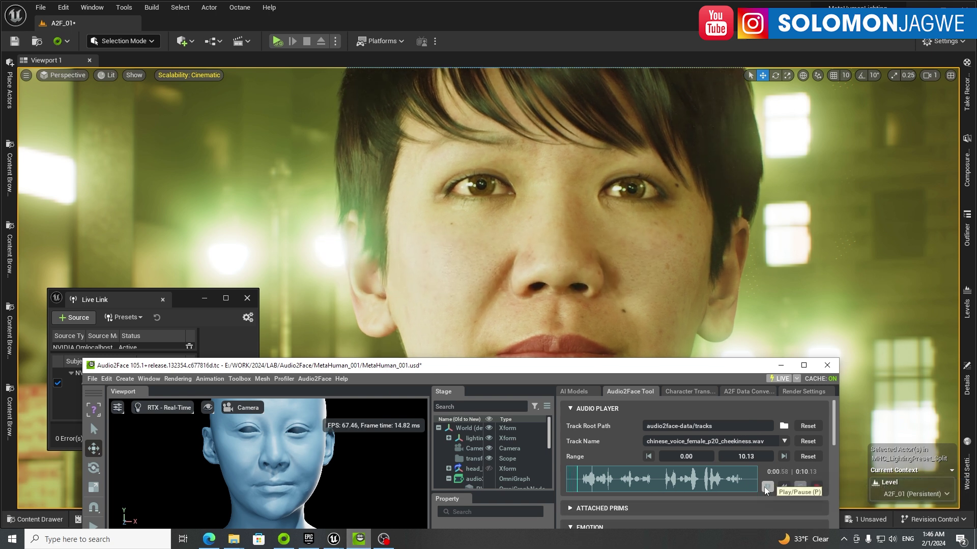
drag(676, 365, 658, 395)
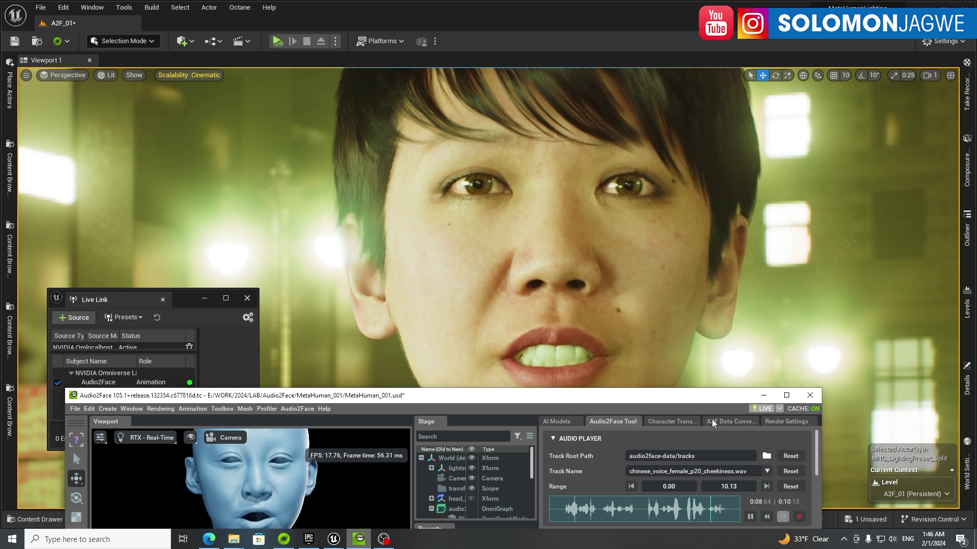
click(752, 517)
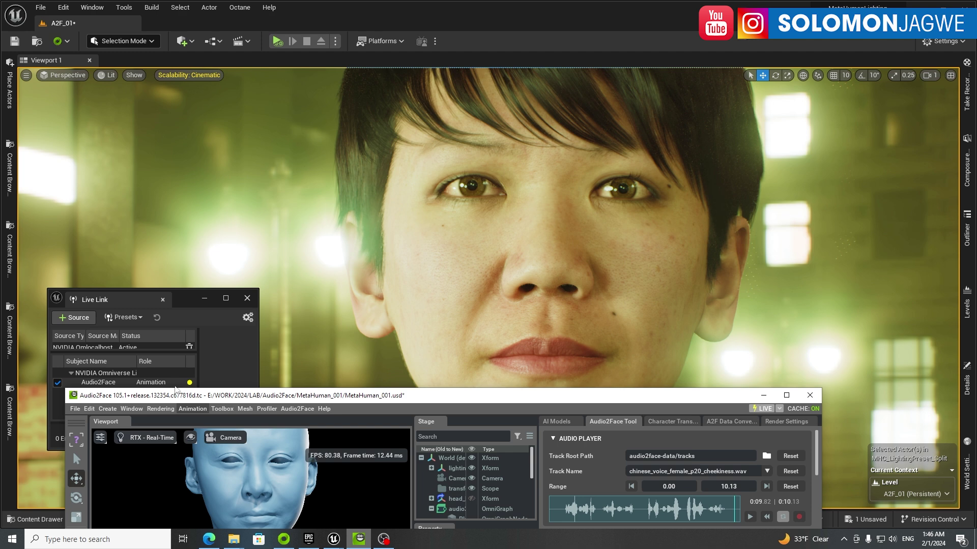
- Reshape the Audio2Face window to be narrower and taller, and place it beside the MetaHuman's face
drag(500, 396, 445, 141)
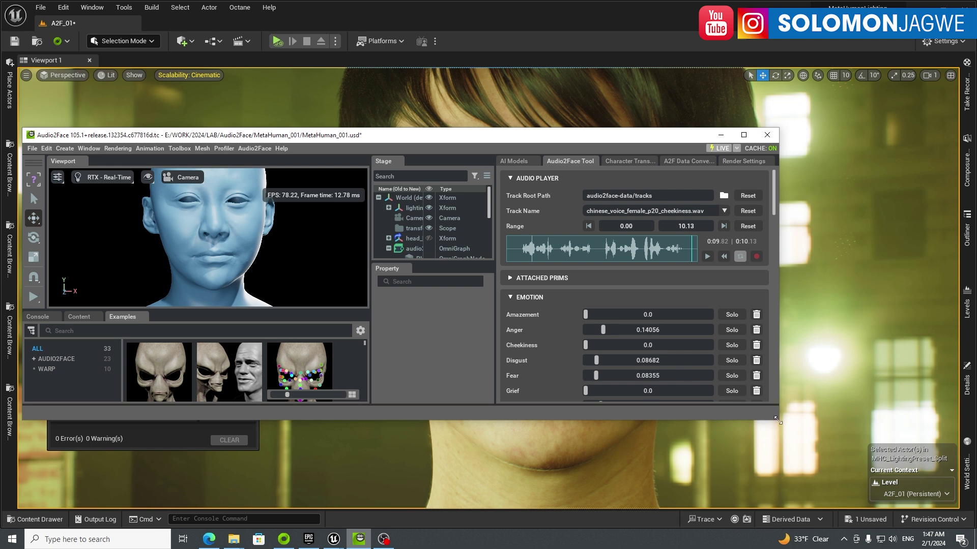
drag(777, 421, 502, 504)
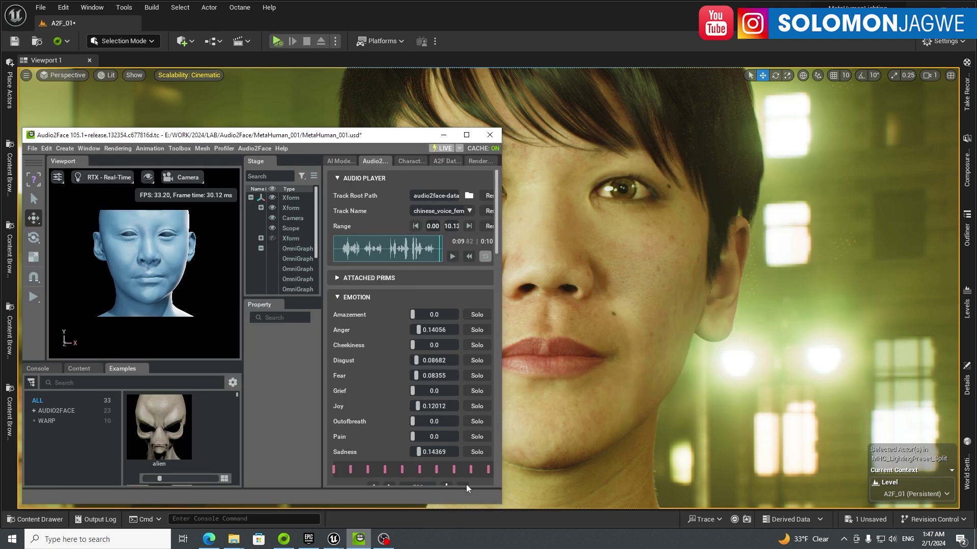
drag(373, 138, 348, 137)
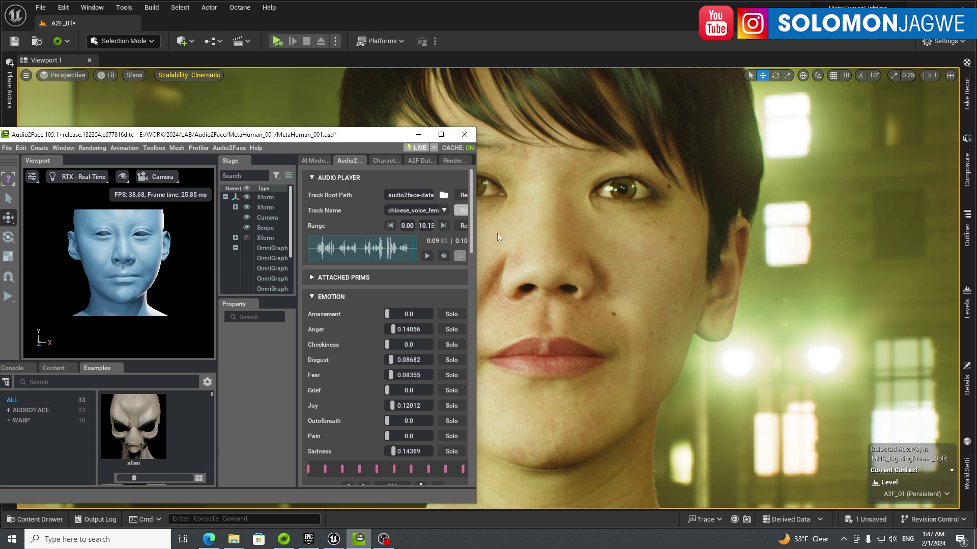
- Reframe the MetaHuman clear of the Audio2Face window, raise that window slightly and widen its Audio2Face Tool panel
mouse_move(607, 276)
right_down()
mouse_move(585, 283)
mouse_move(585, 272)
mouse_move(608, 276)
right_up()
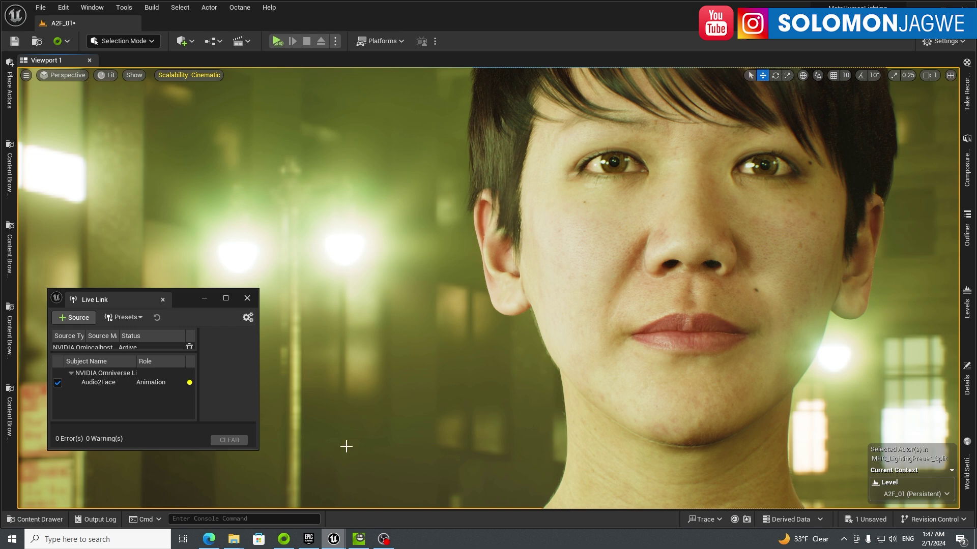
click(359, 539)
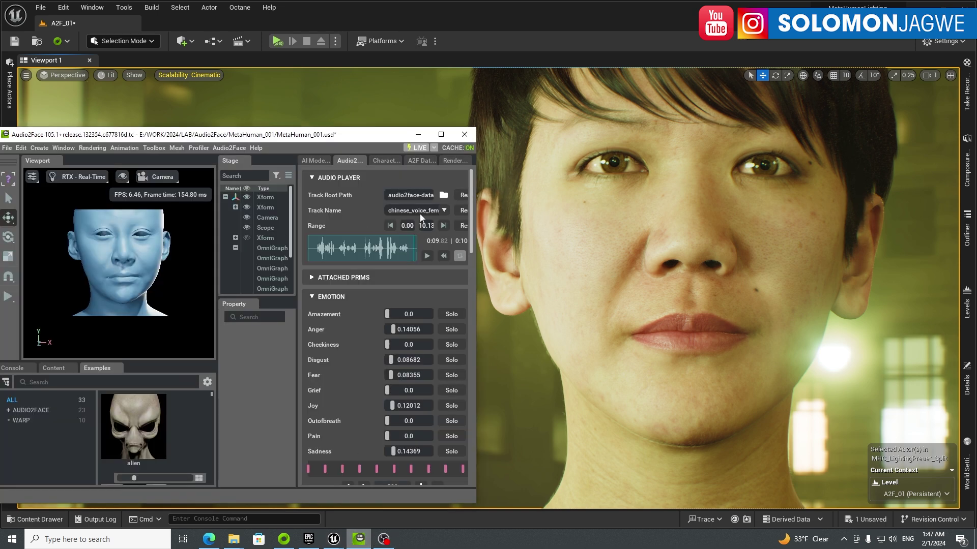
drag(360, 137, 351, 110)
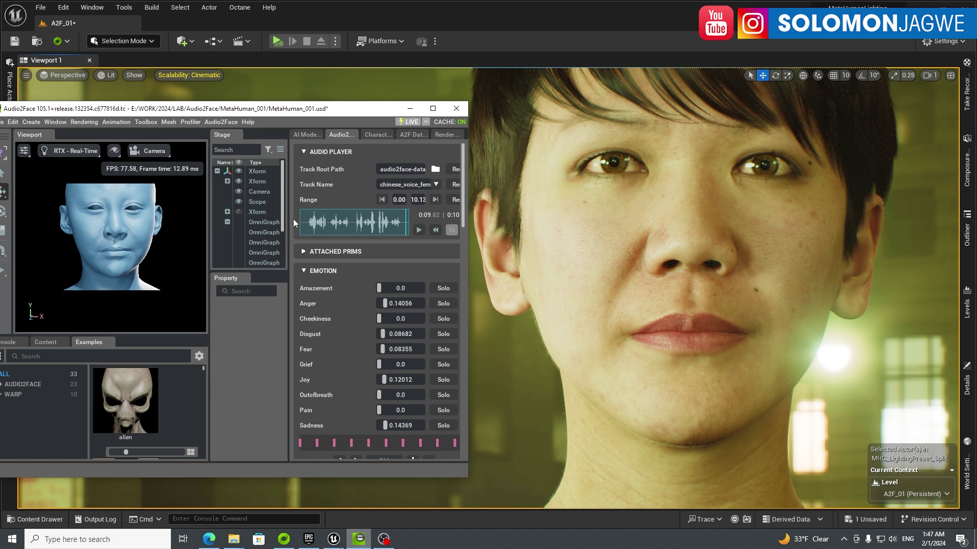
drag(293, 219, 229, 219)
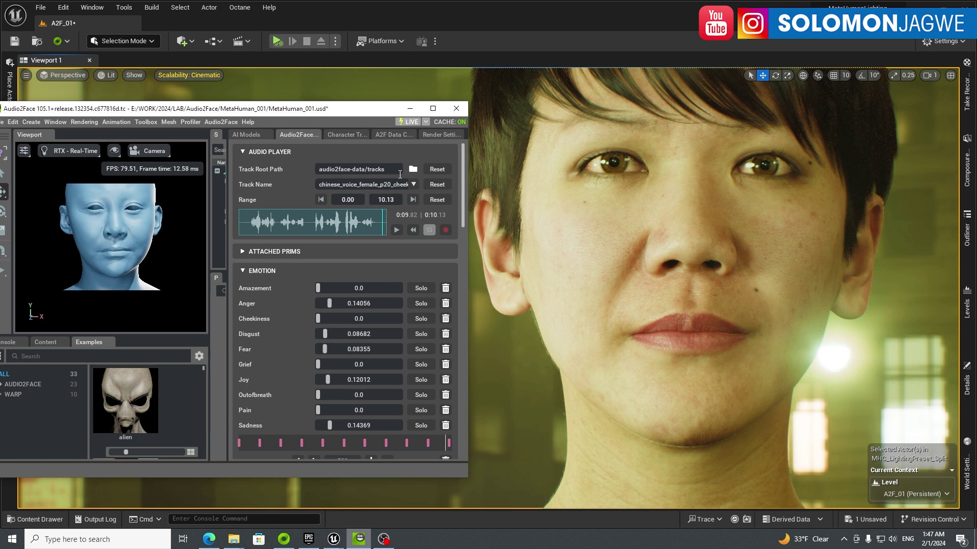
- Choose chinese_voice_female_p20_anger.wav as the track, look over the Auto-Emotion settings and play it on the MetaHuman
click(413, 185)
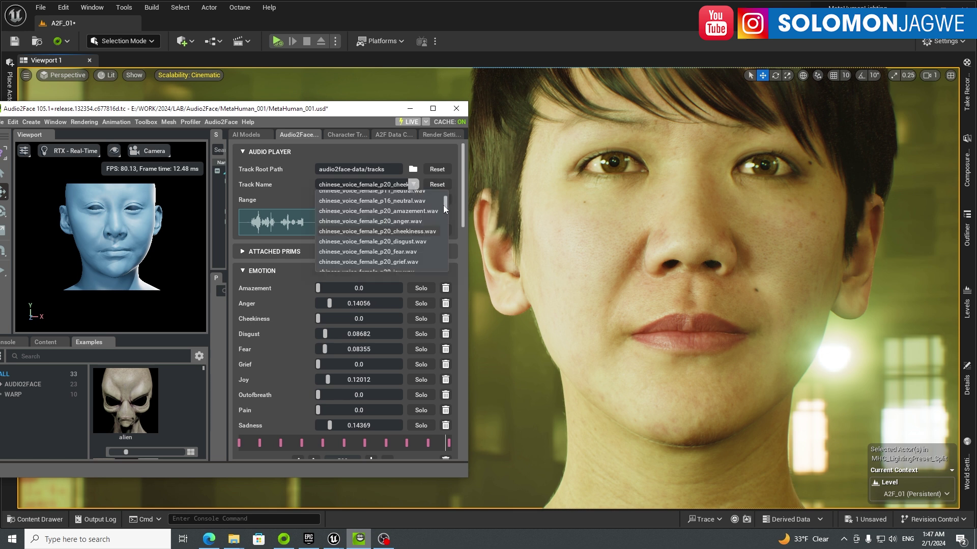
click(393, 222)
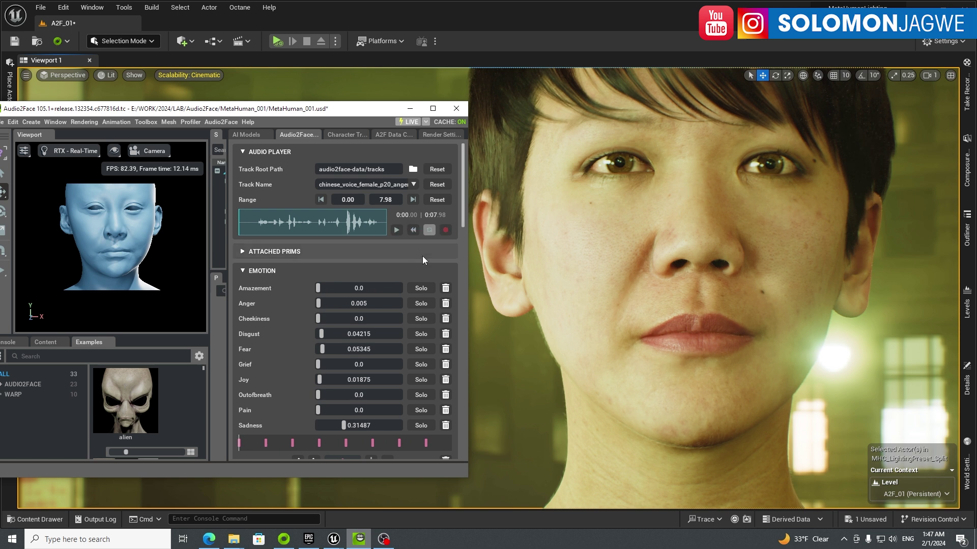
drag(464, 214, 459, 300)
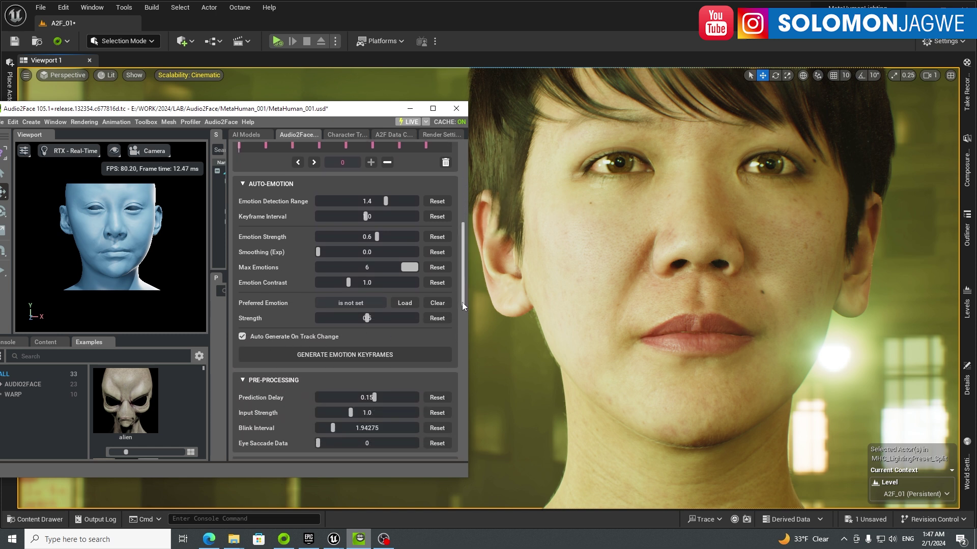
drag(463, 304, 469, 200)
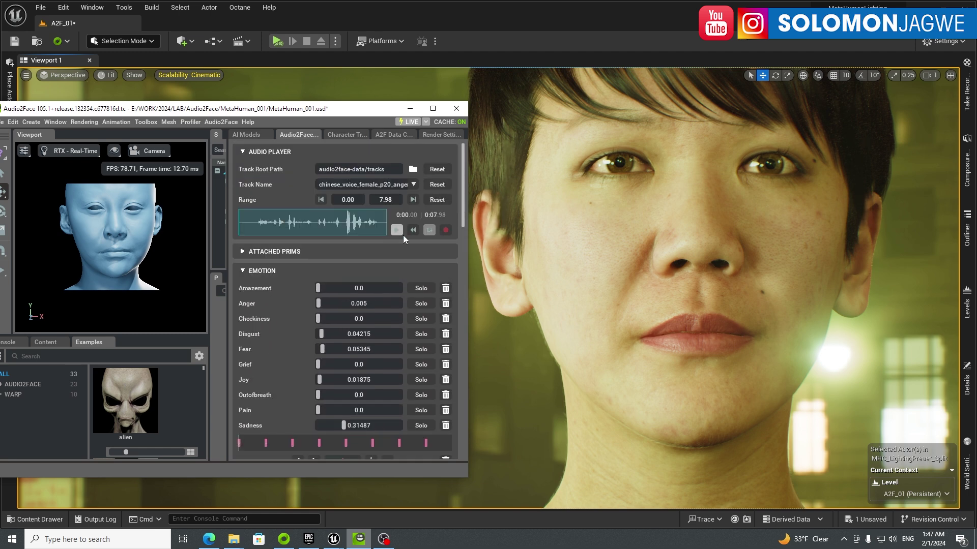
click(401, 230)
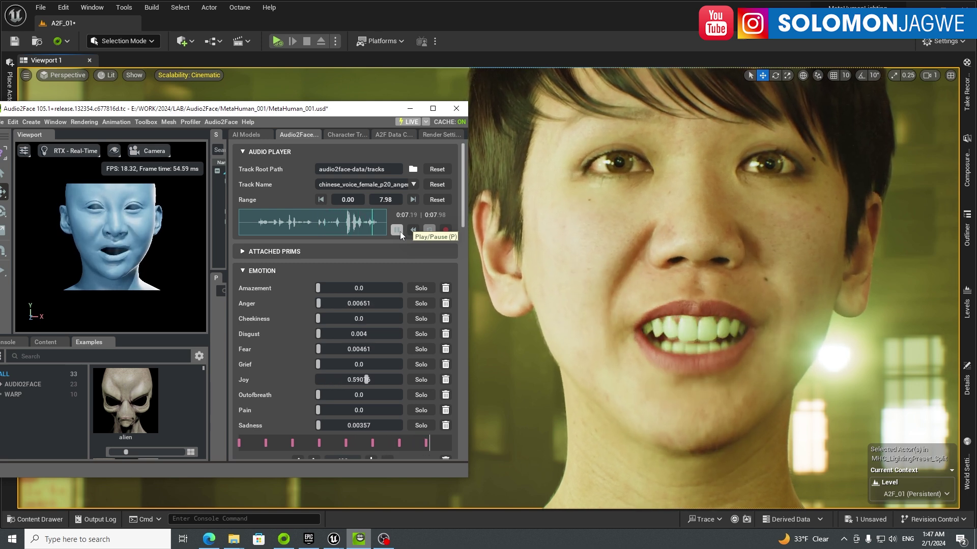
- Choose chinese_voice_female_p20_fear.wav as the Audio2Face track, play it on the MetaHuman and stop playback
click(415, 185)
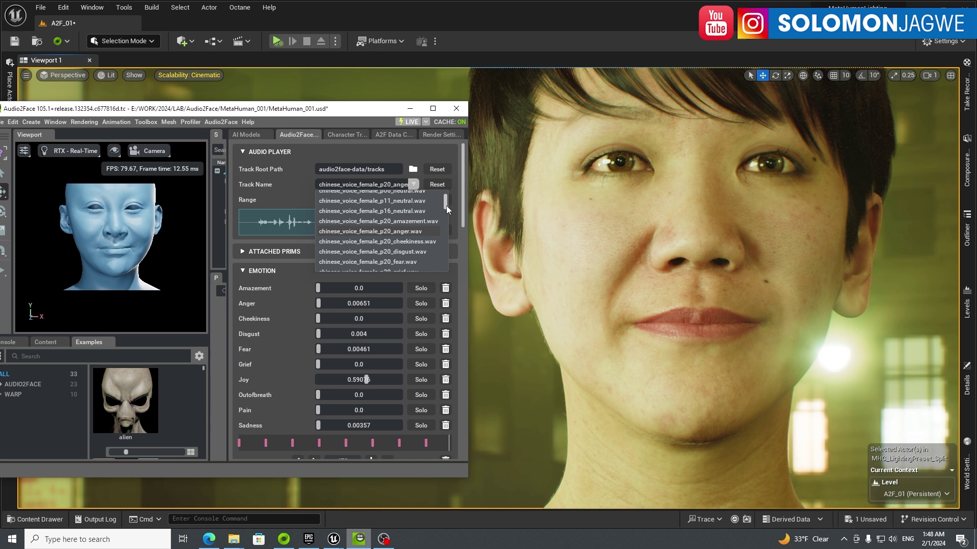
click(389, 261)
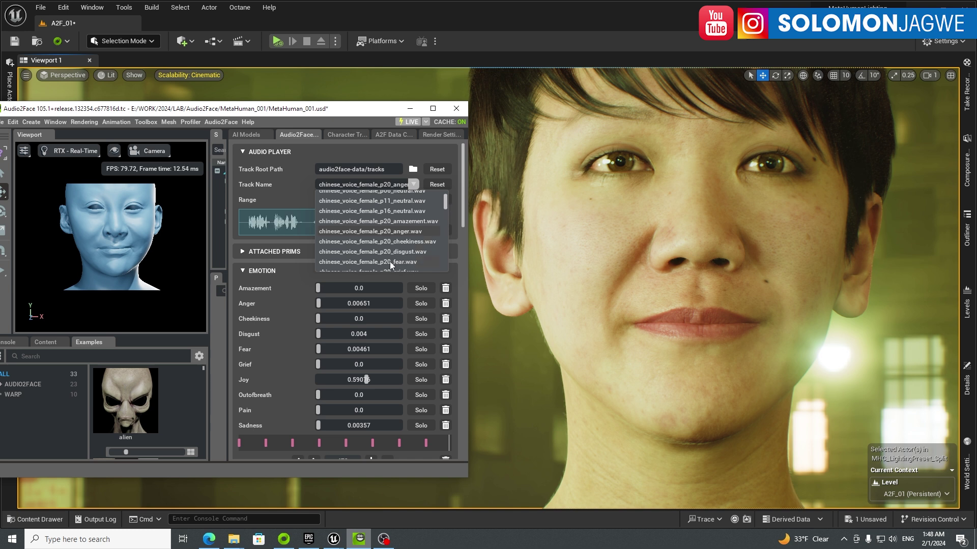
click(399, 230)
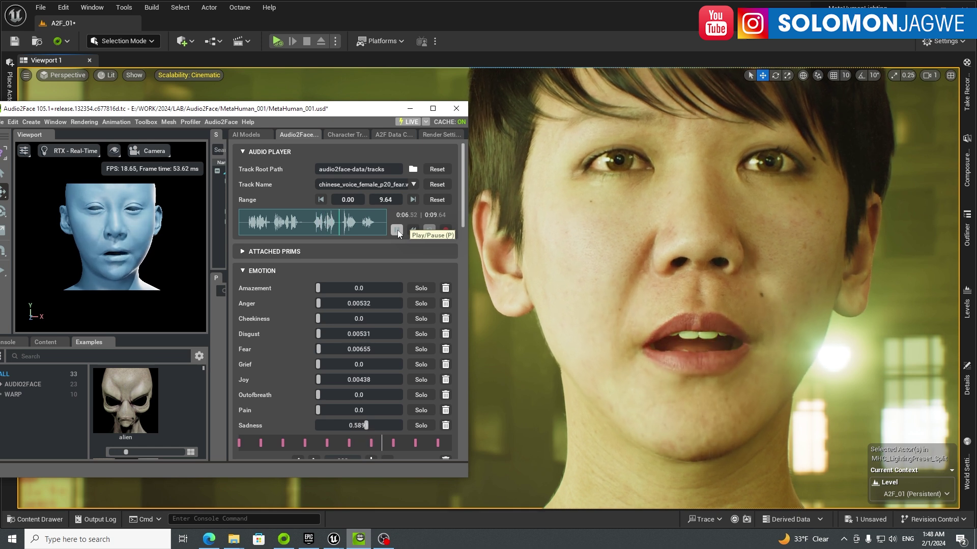
click(398, 230)
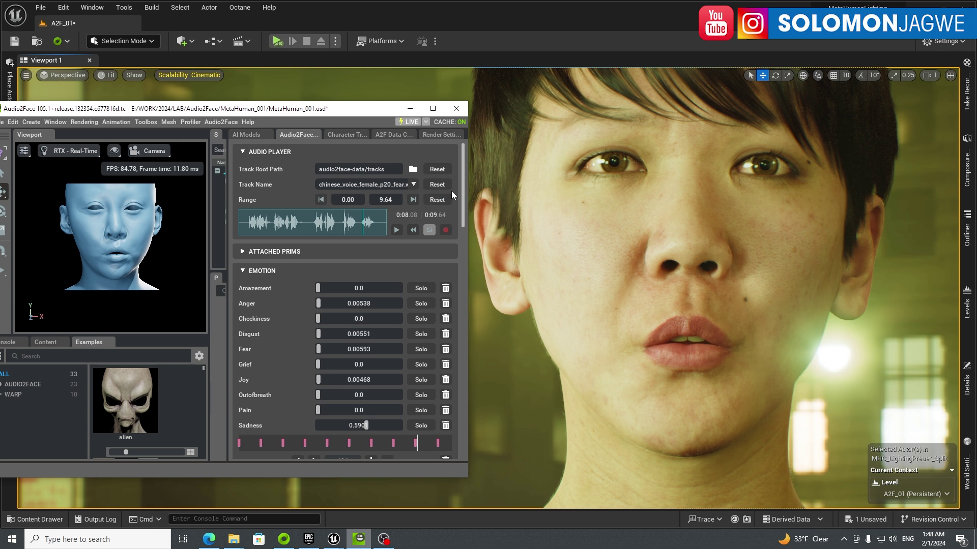
- Change the track to chinese_voice_female_p20_joy.wav, play it on the MetaHuman and stop playback
click(414, 184)
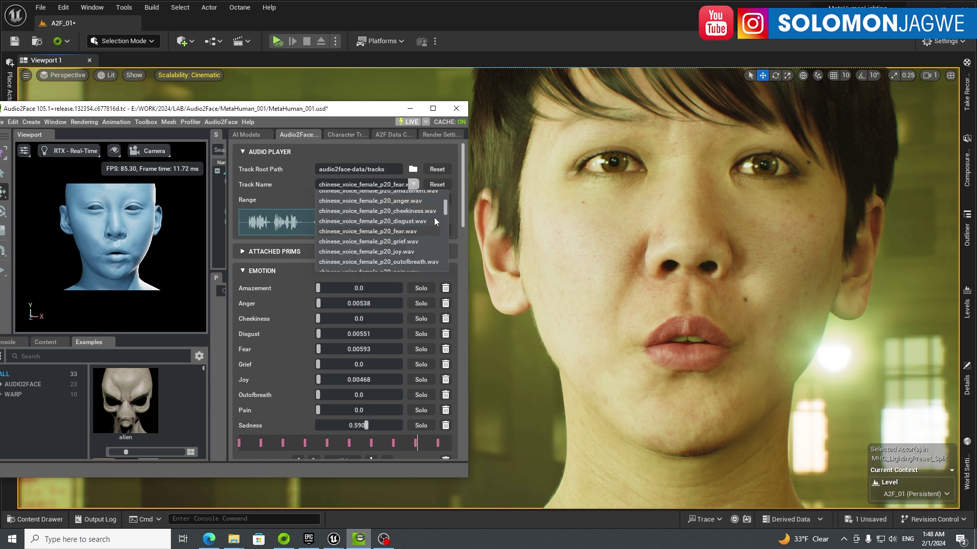
click(402, 251)
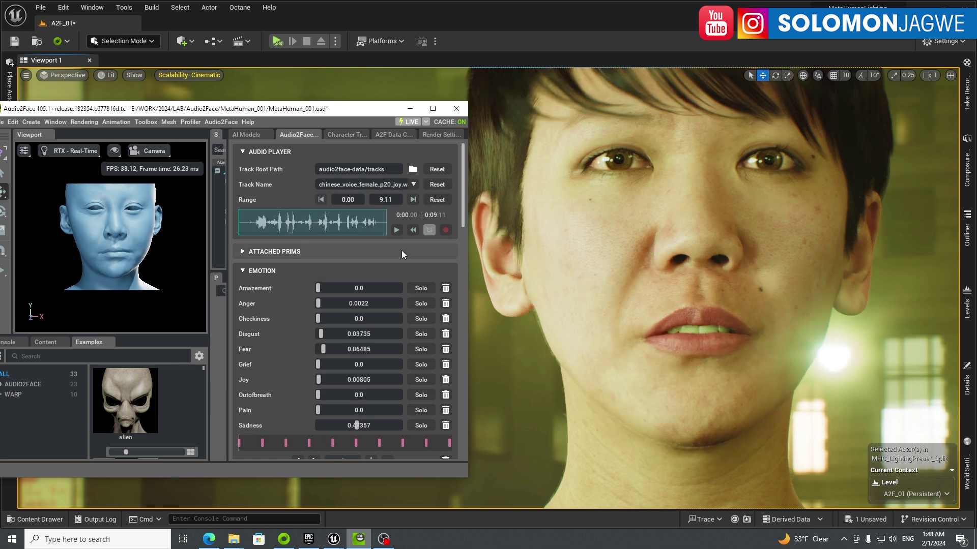
click(397, 230)
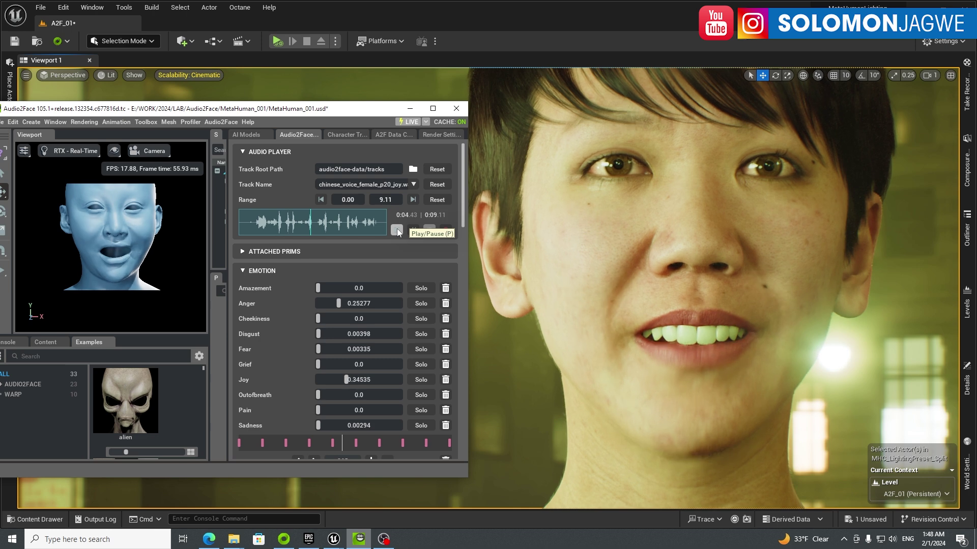
click(397, 230)
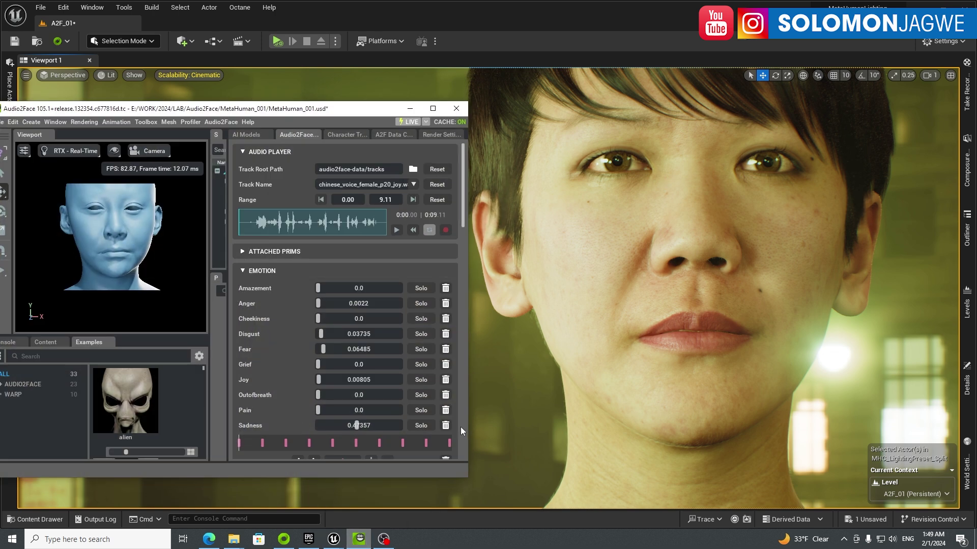
- Switch to the Omniverse Launcher and reopen the Audio2Face settings that list each version's install path
click(284, 539)
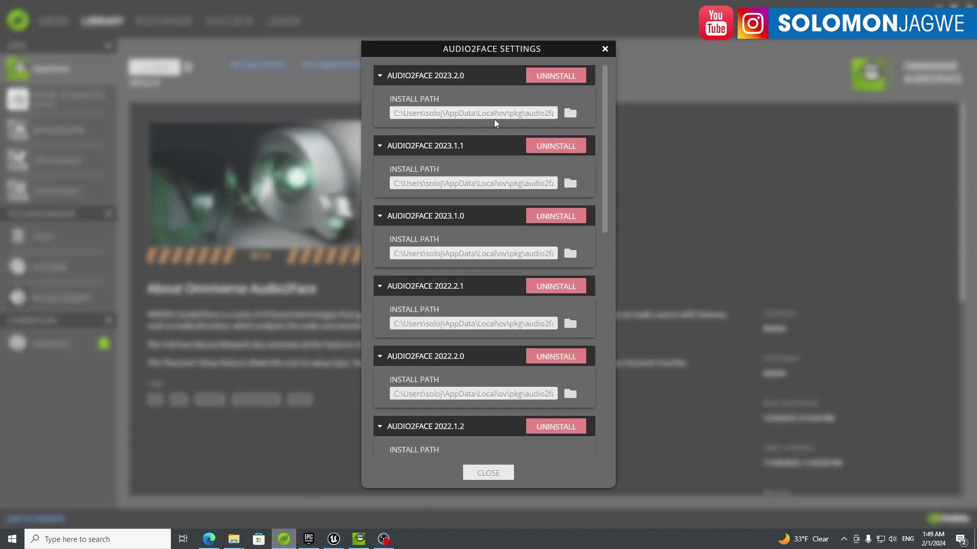
click(604, 49)
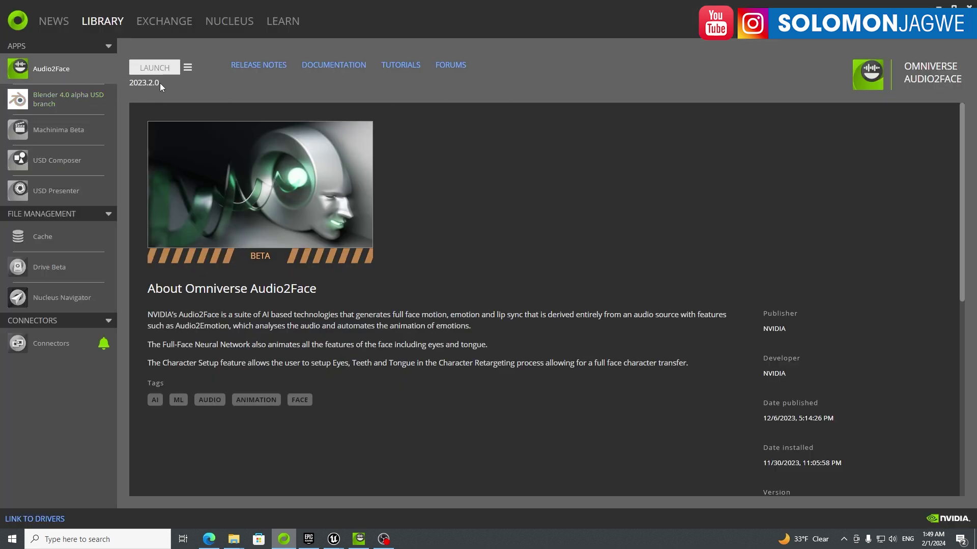
click(188, 70)
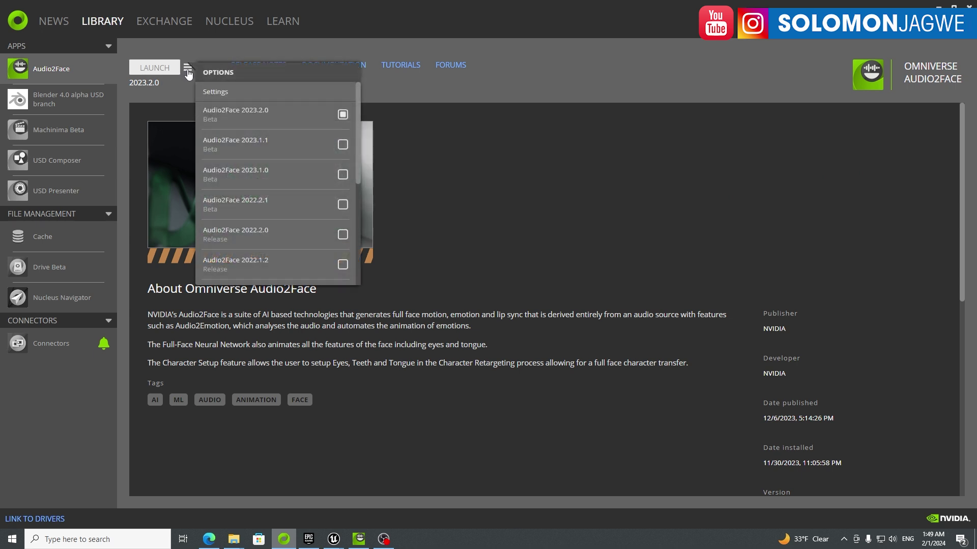
click(216, 93)
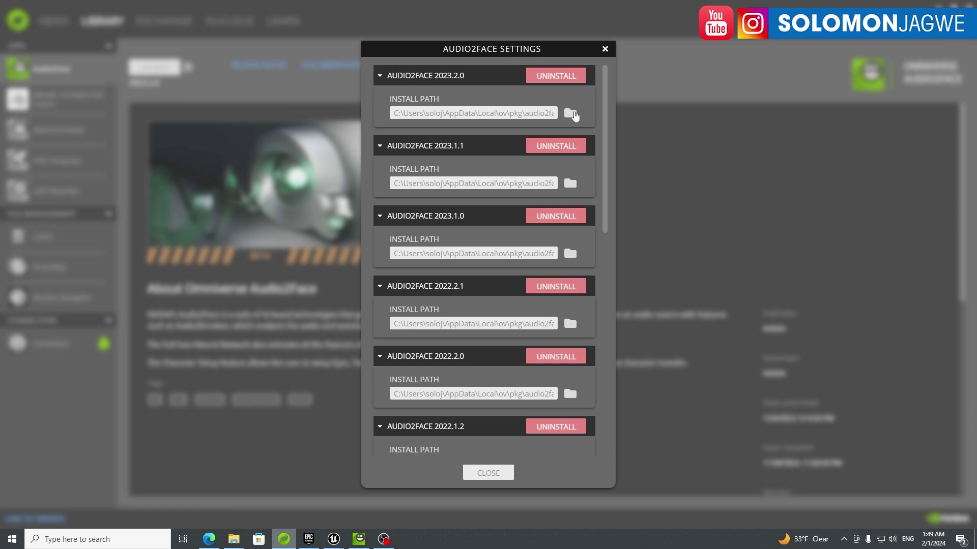
- Retrace the path from the audio2face-2023.2.0 folder through ue-plugins to ACEUnrealPlugin-5.3, select its ACE folder, and minimize that window
mouse_move(234, 539)
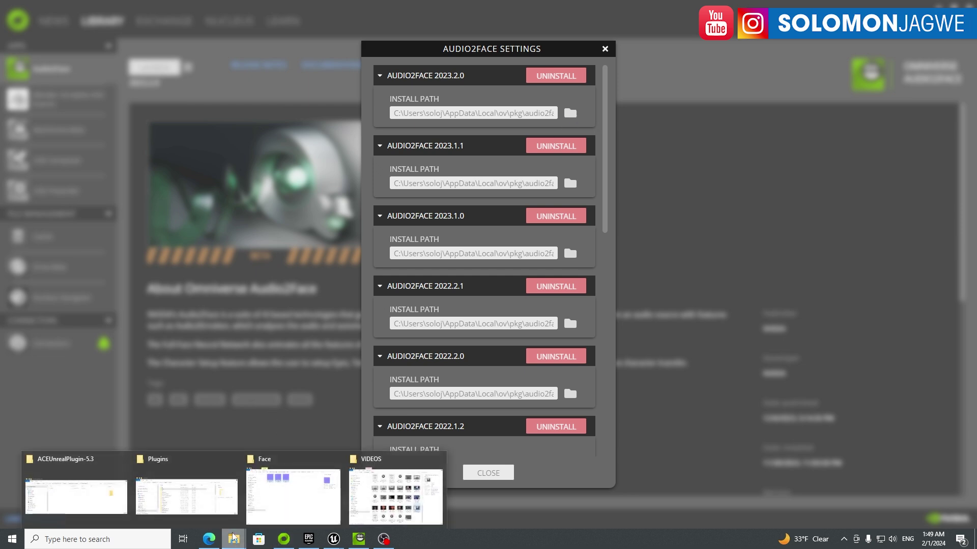
mouse_move(159, 460)
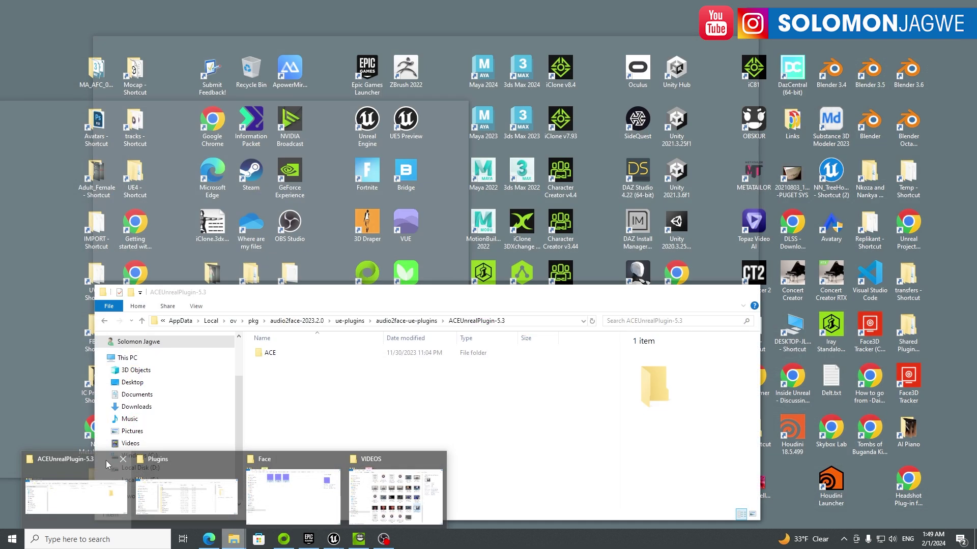
click(106, 460)
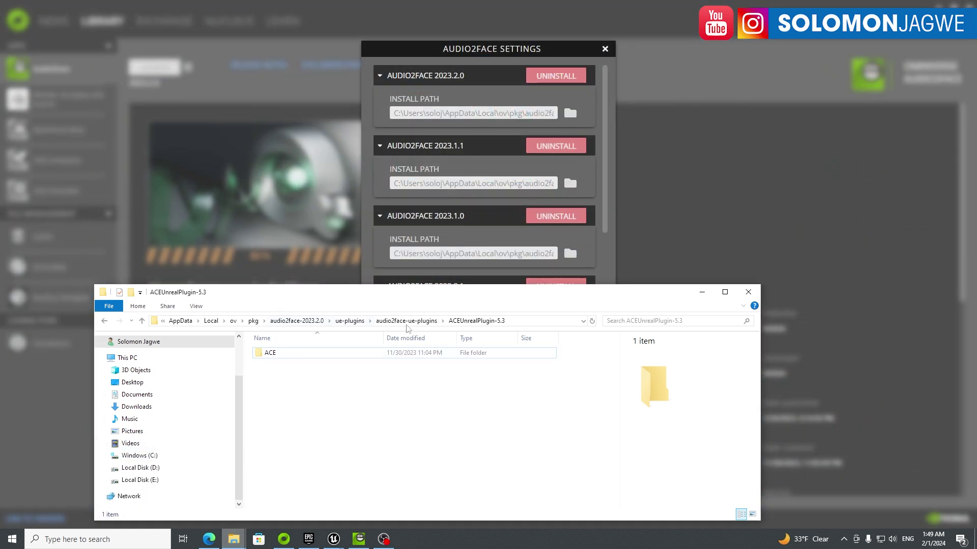
click(409, 321)
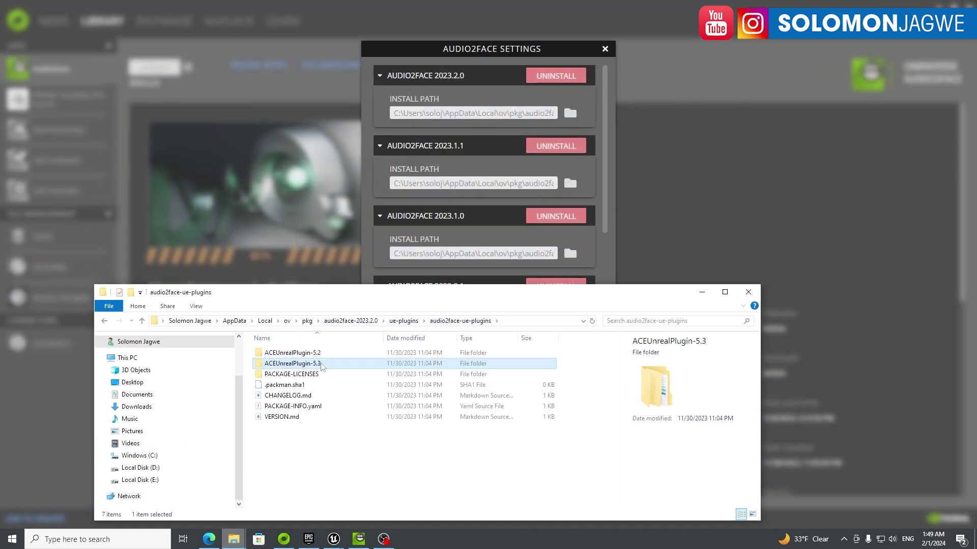
click(355, 321)
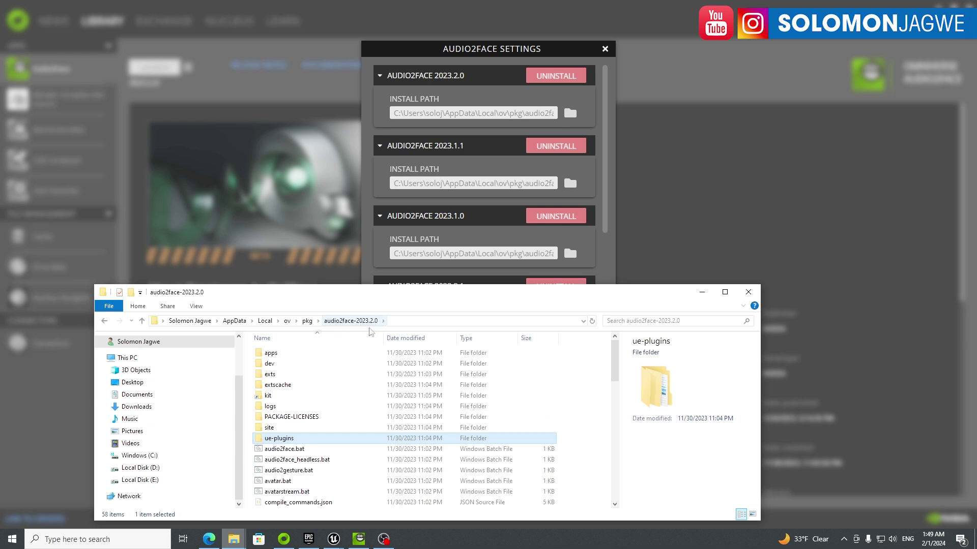
double_click(272, 439)
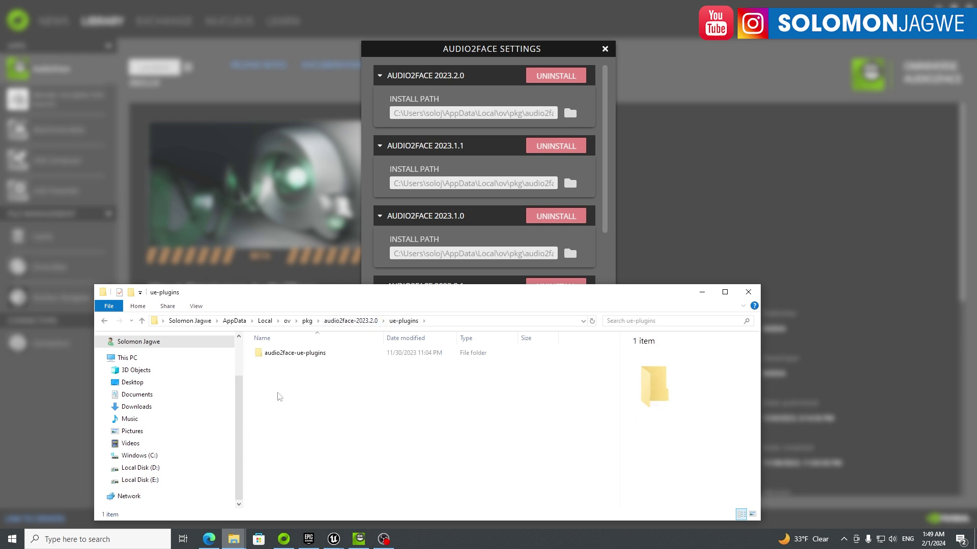
double_click(280, 355)
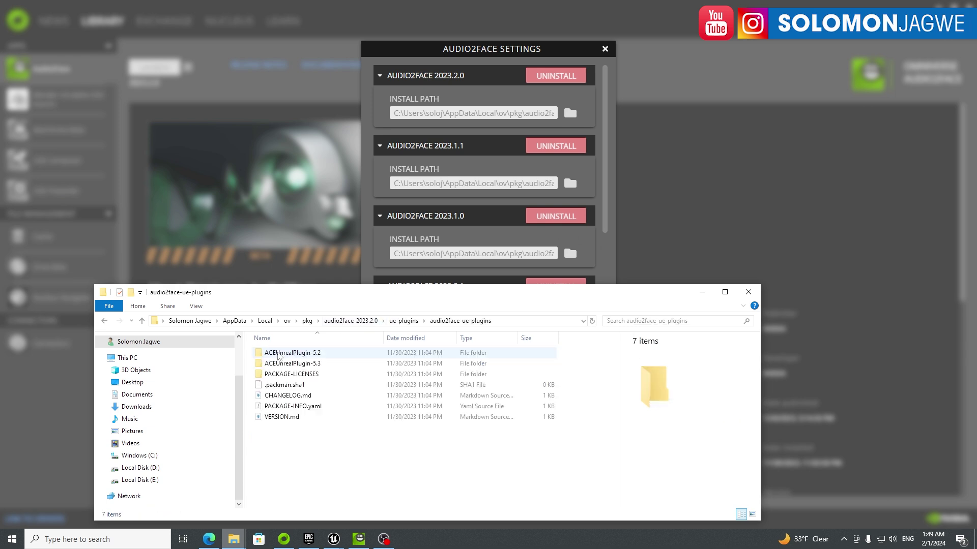
double_click(305, 365)
click(271, 355)
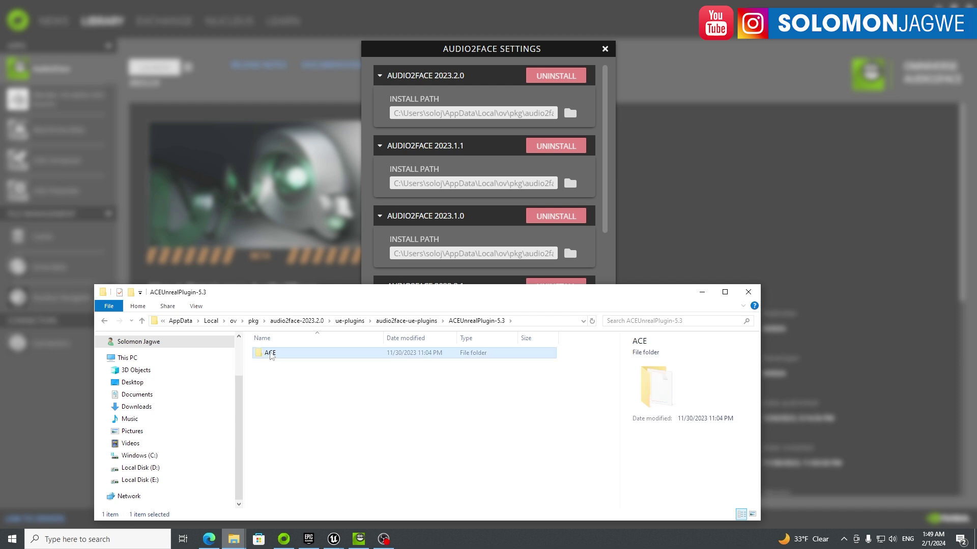
click(701, 292)
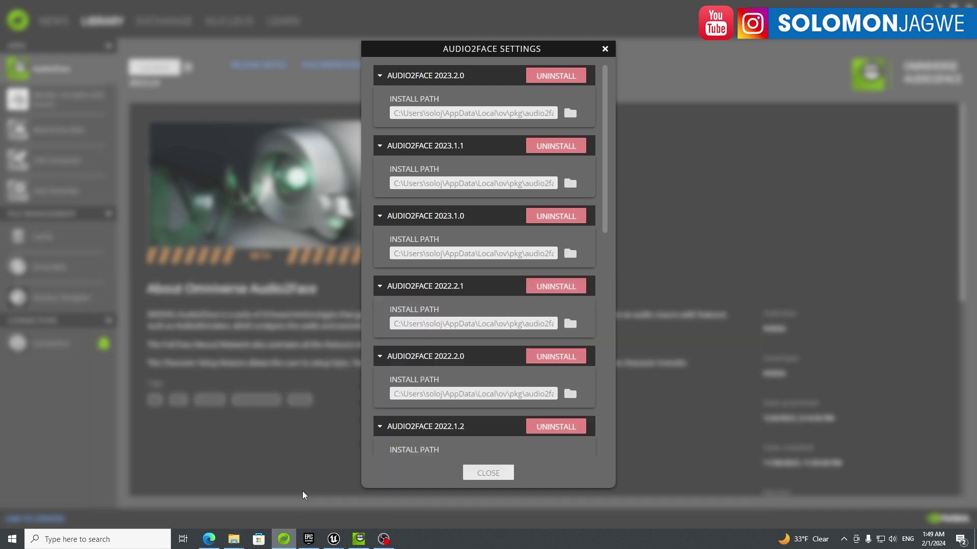
- Check the ACE folder's place in the UE_5.3 Engine Plugins folder, then minimize that window
mouse_move(233, 542)
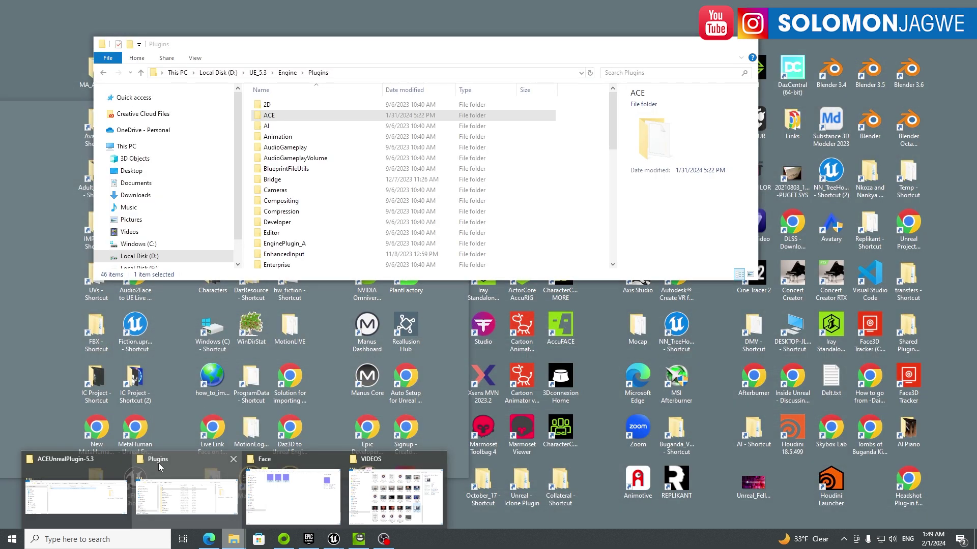
click(158, 463)
click(563, 181)
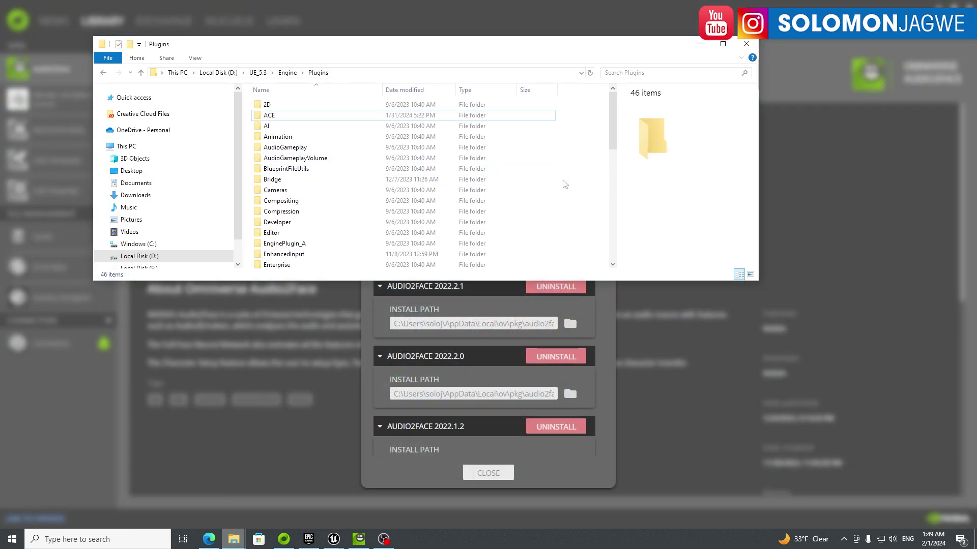
click(700, 44)
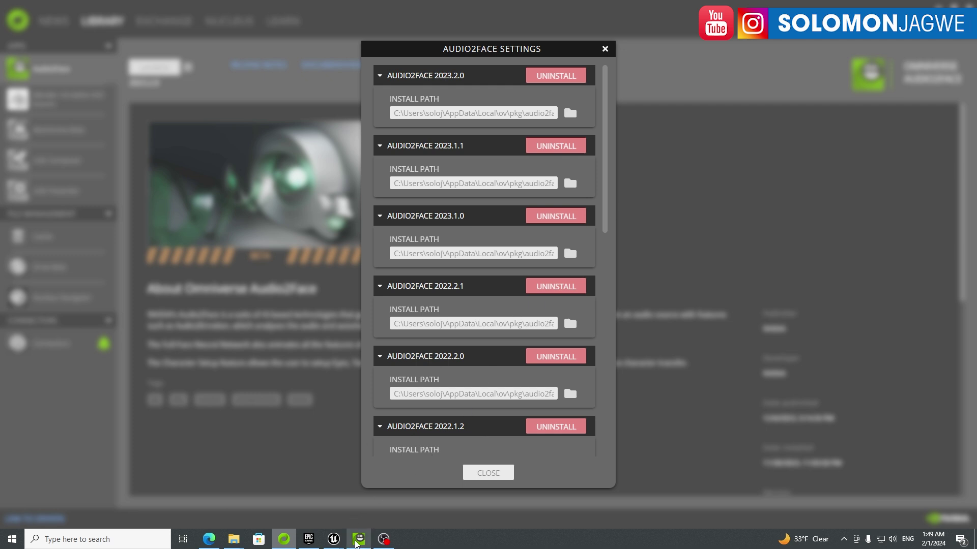
- Switch to Unreal Engine, review the NVIDIA Omniverse ACE: Audio2Face plugin among the installed plugins, and close the plugin window
mouse_move(334, 538)
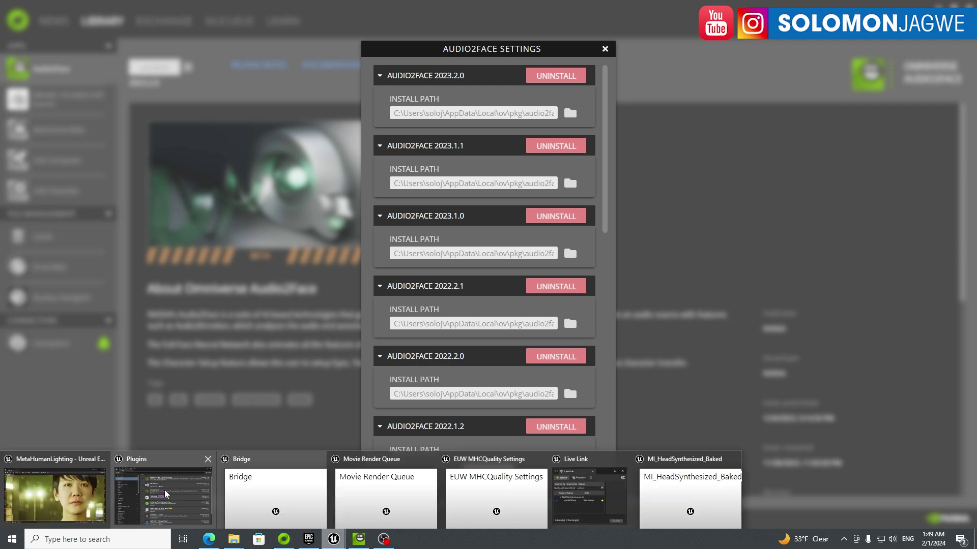
click(64, 484)
click(941, 43)
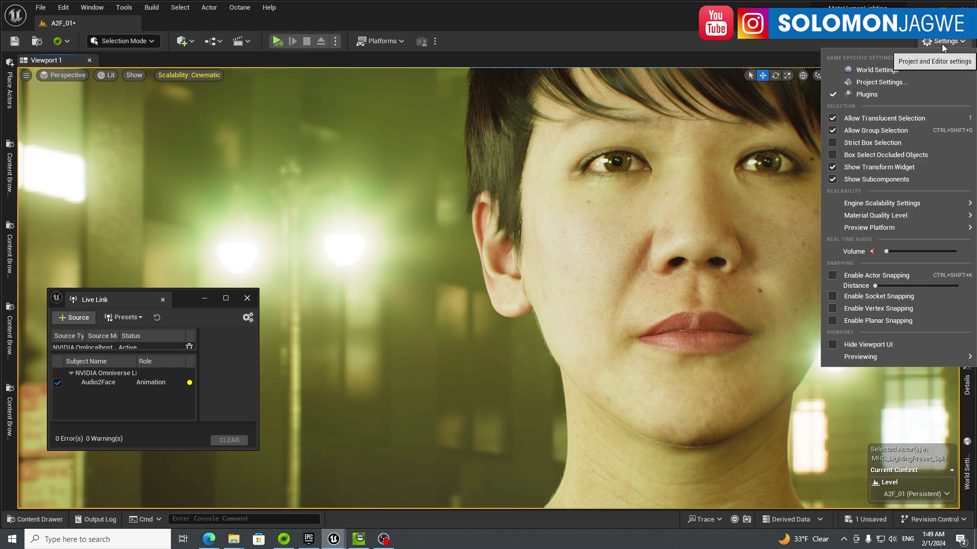
click(867, 95)
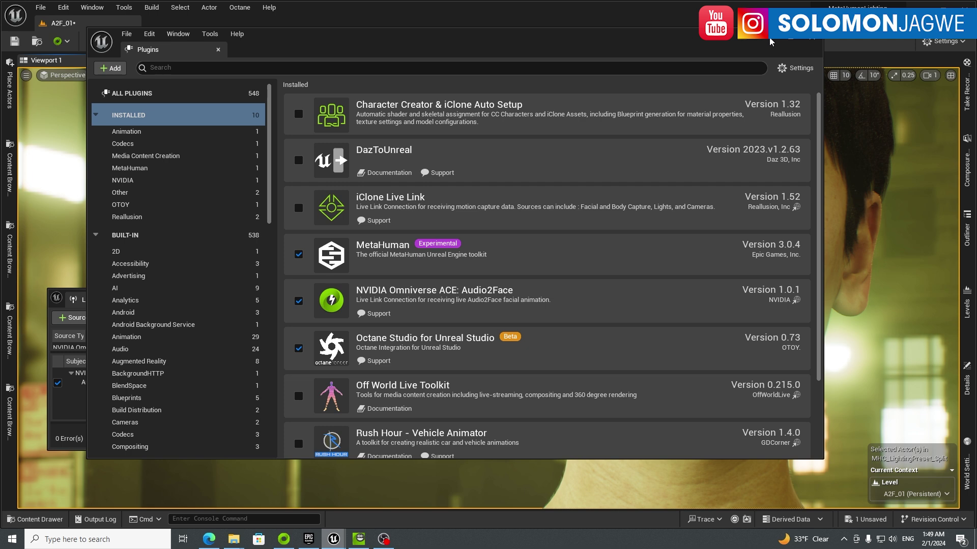
click(812, 35)
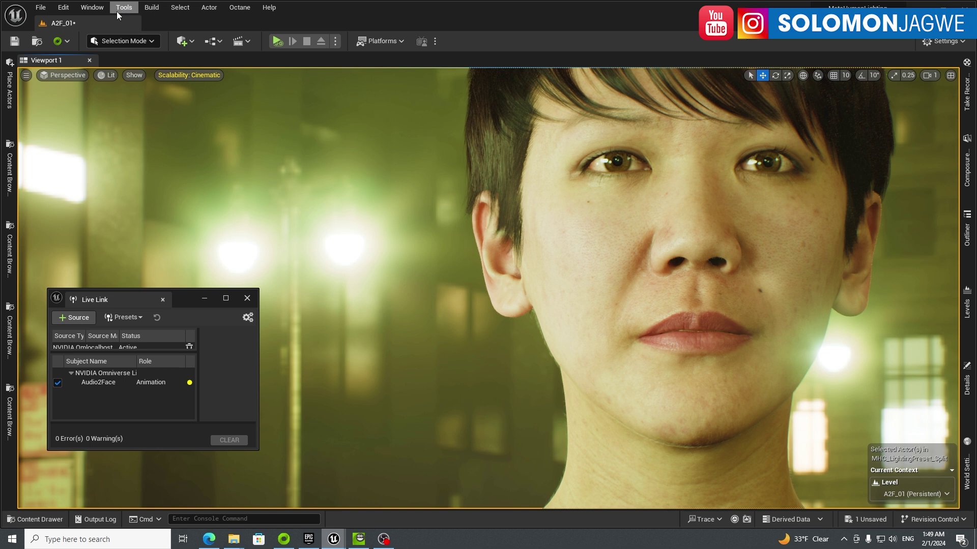
- Bring up the Virtual Production Live Link window and look over the source types that can be added
click(92, 8)
mouse_move(145, 110)
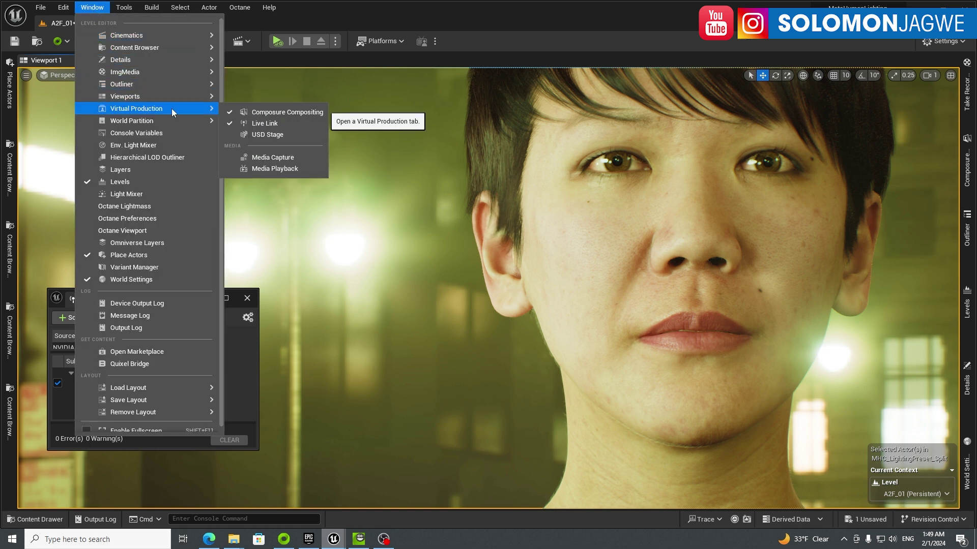
click(260, 123)
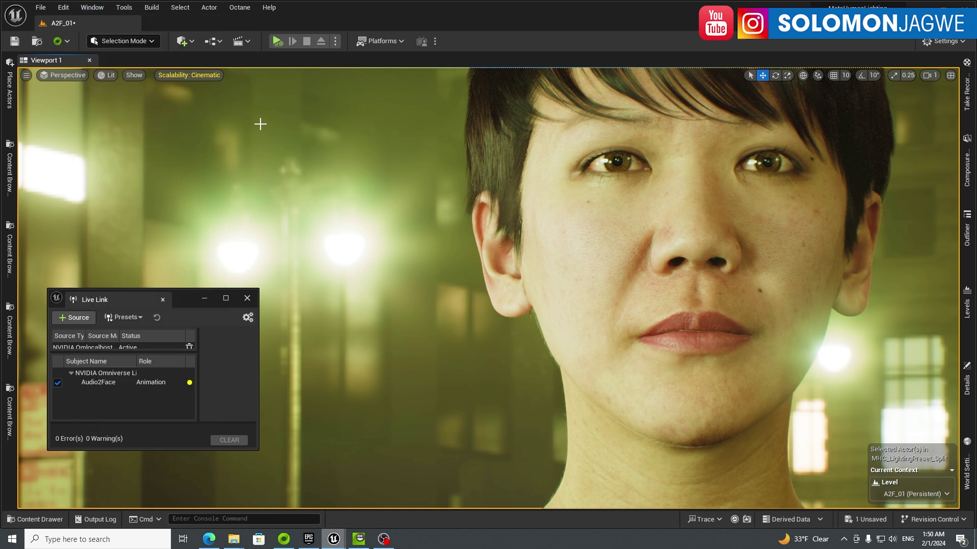
click(75, 319)
mouse_move(87, 358)
- Switch to Audio2Face, widen its window and enlarge the Stage and Property panels beside the Audio2Face Tool panel
click(364, 545)
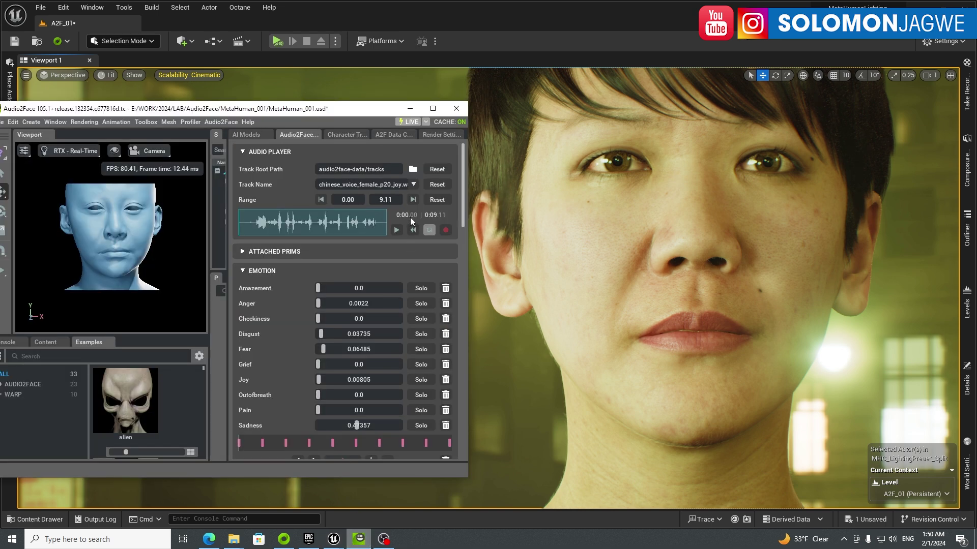
drag(467, 197, 597, 196)
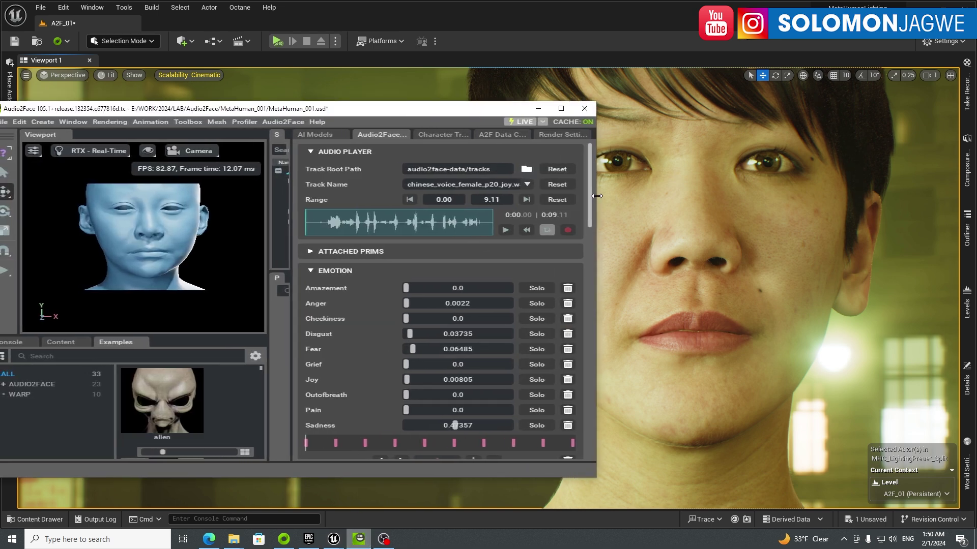
drag(294, 254, 475, 247)
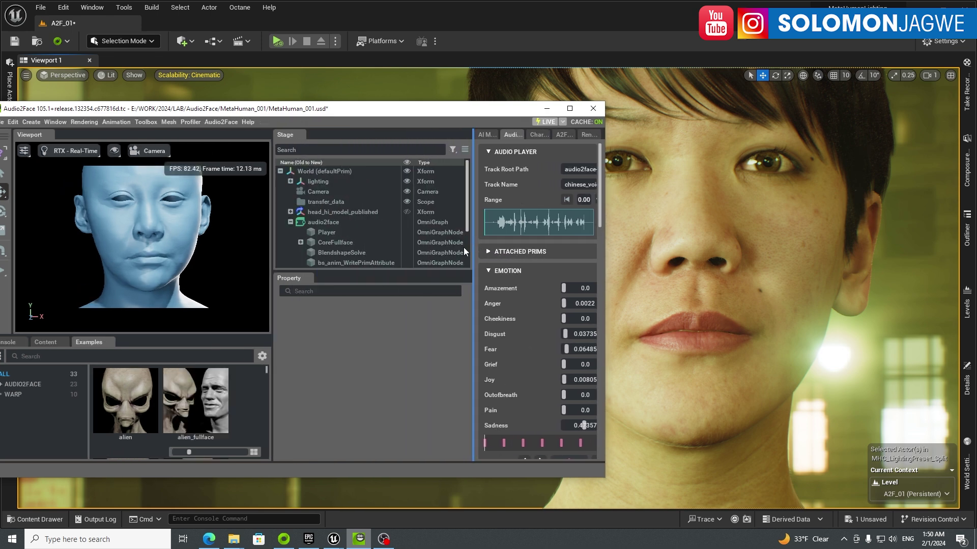
- Select the StreamLivelink node under audio2face in the Stage to show its properties
click(292, 222)
click(291, 224)
scroll(332, 237, down, 2)
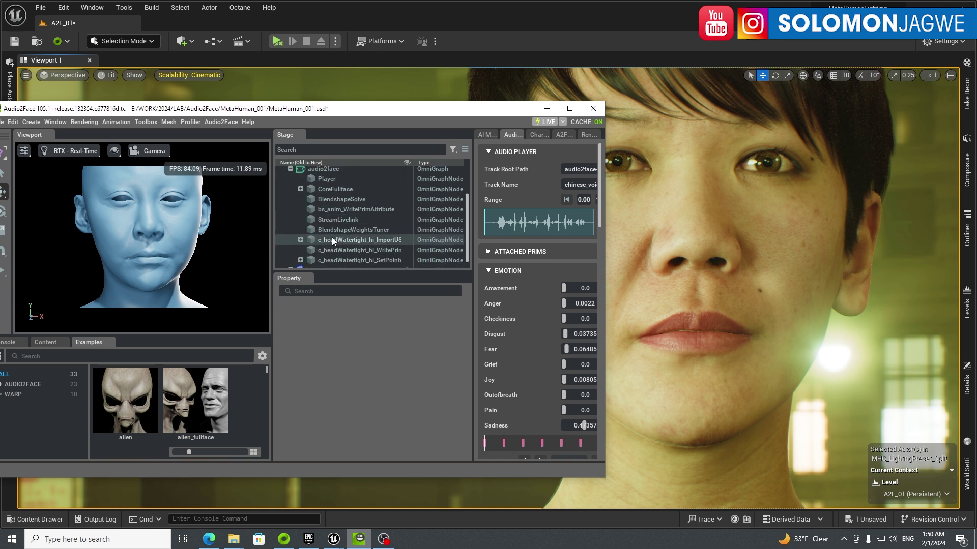
scroll(331, 237, down, 1)
click(347, 214)
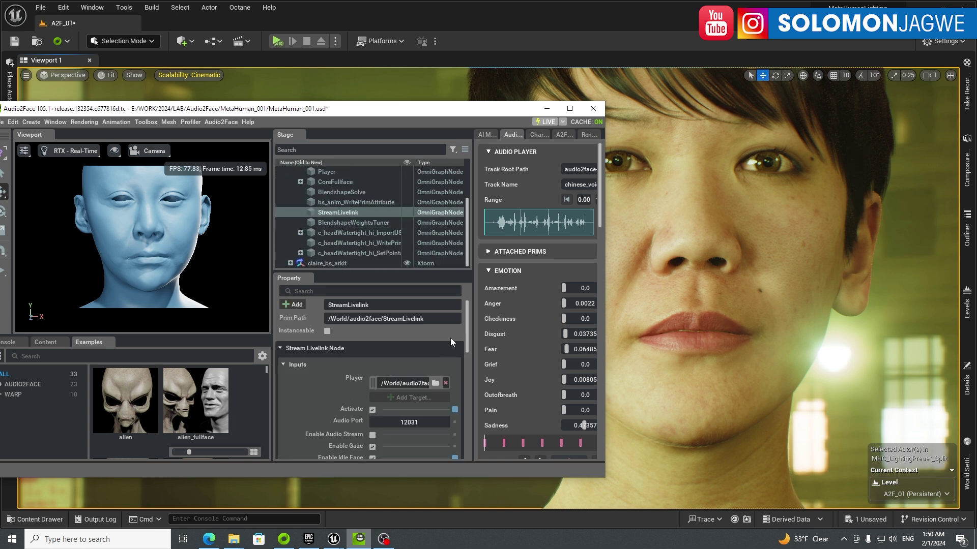
- Examine the StreamLivelink node's connection inputs, and the Auto-Emotion settings in a widened Audio2Face Tool panel
drag(468, 317, 447, 380)
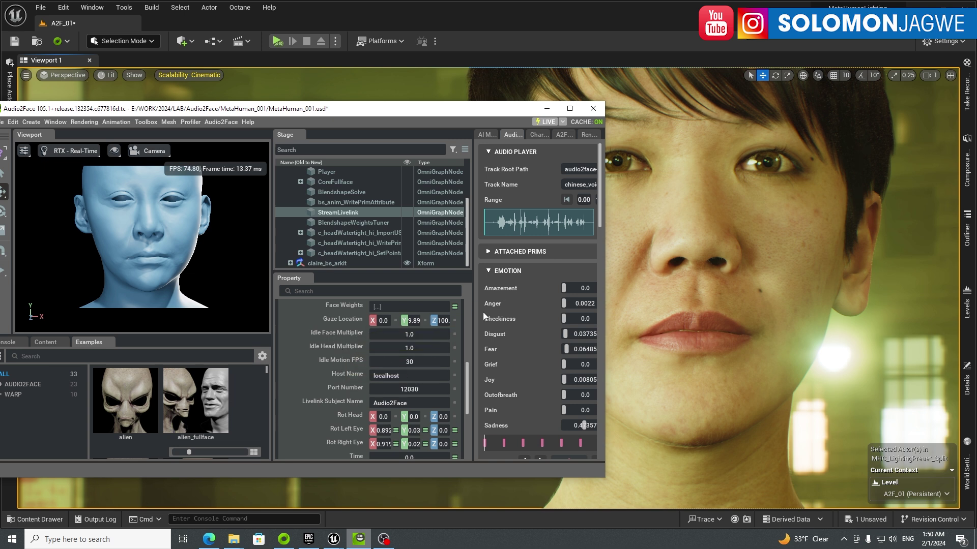
drag(473, 314, 334, 323)
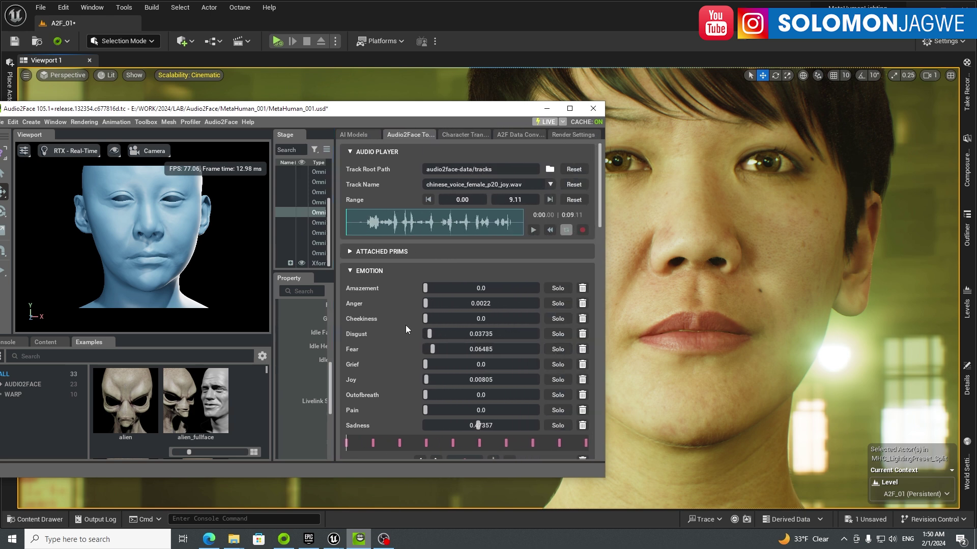
scroll(445, 361, down, 10)
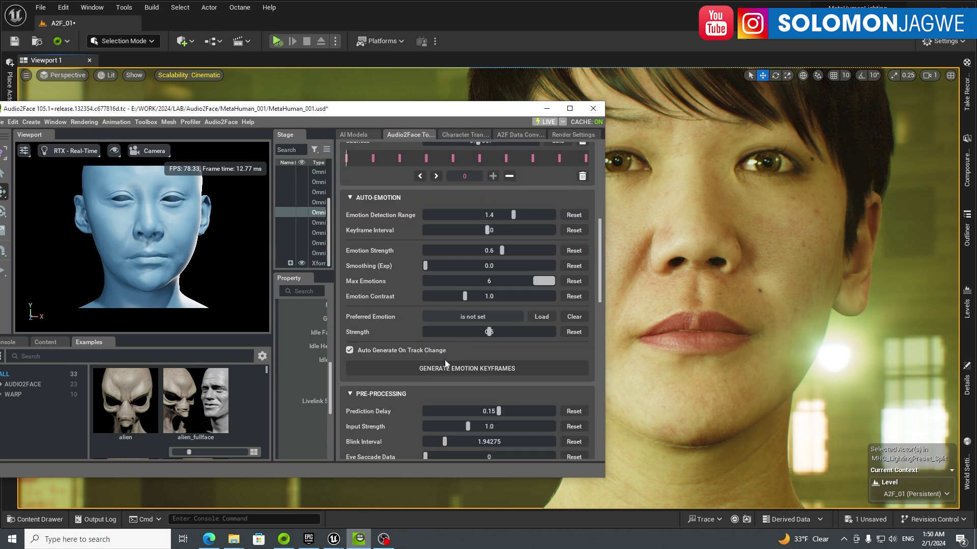
drag(599, 304, 602, 181)
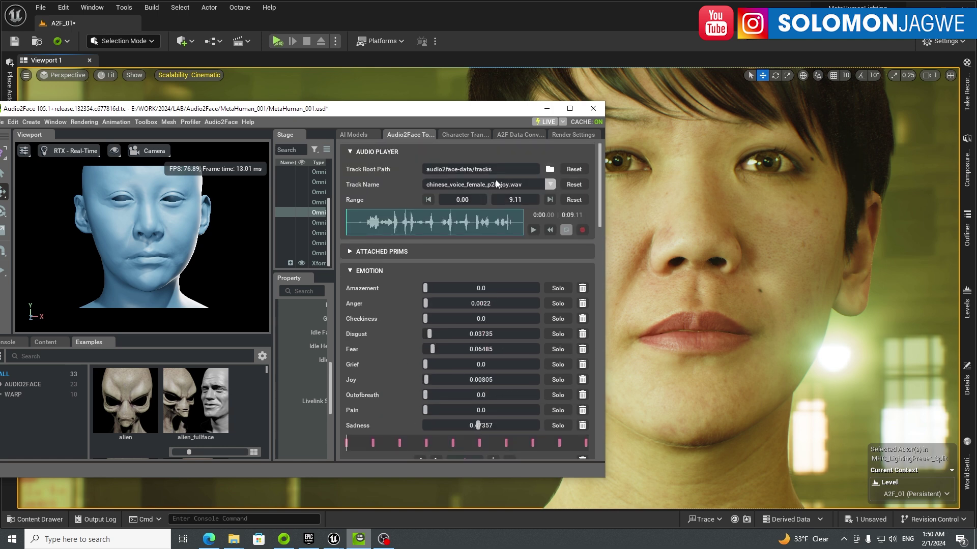
- Play the chinese_voice_female_p20_joy.wav track and switch to Unreal Engine to view the MetaHuman's talking face from several angles
click(533, 231)
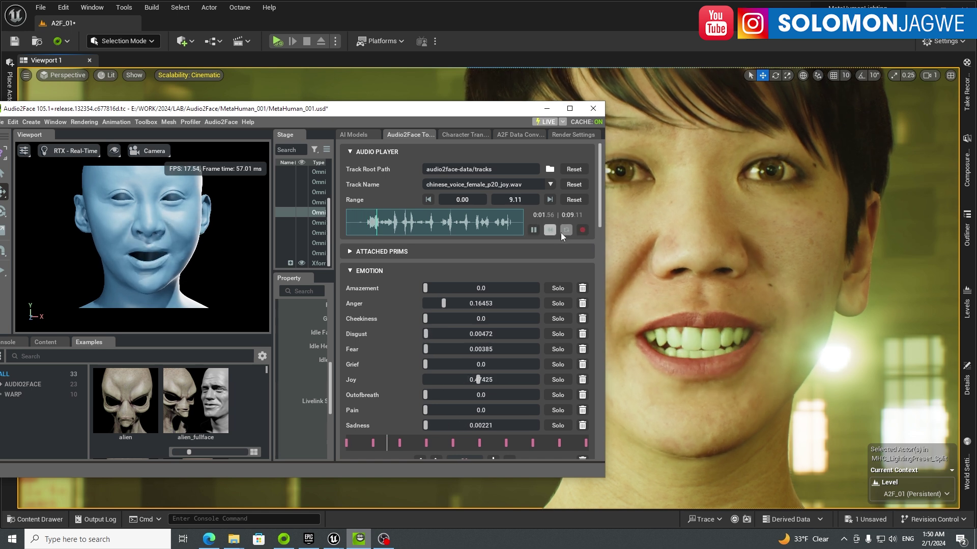
key(alt+Tab)
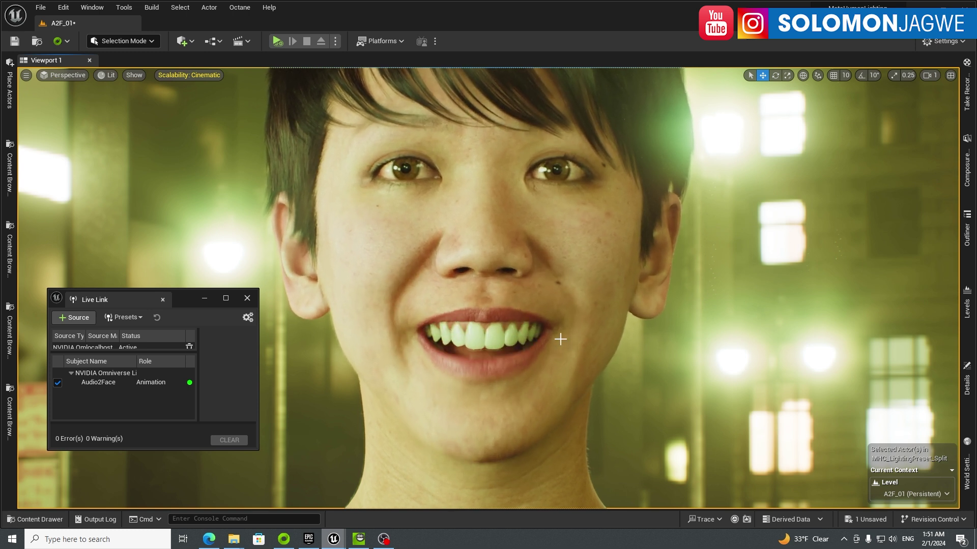
click(531, 408)
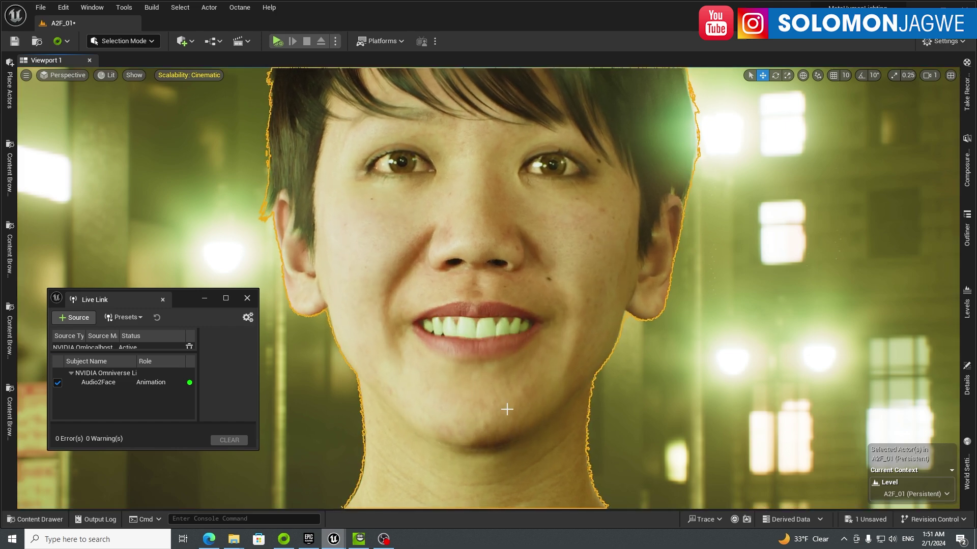
right_drag(507, 409, 508, 409)
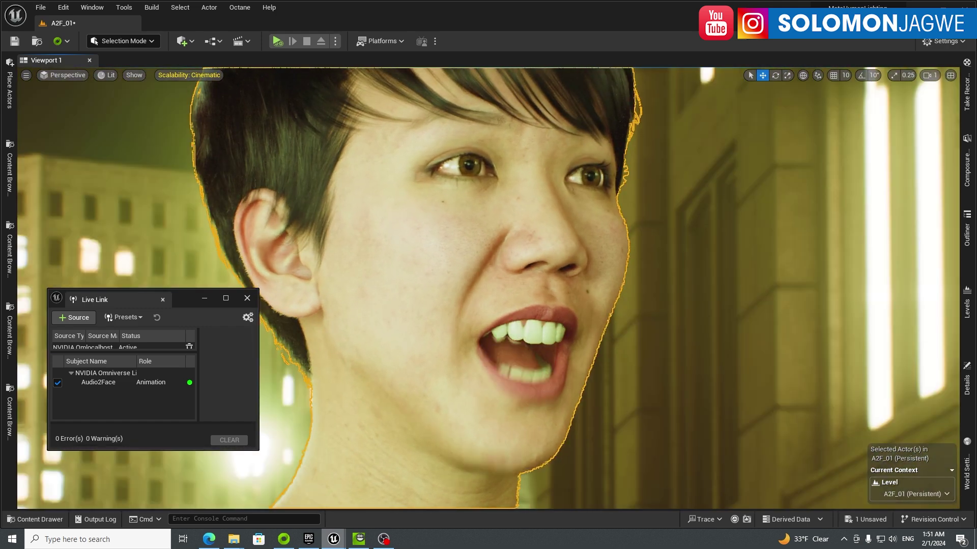
right_drag(636, 400, 661, 397)
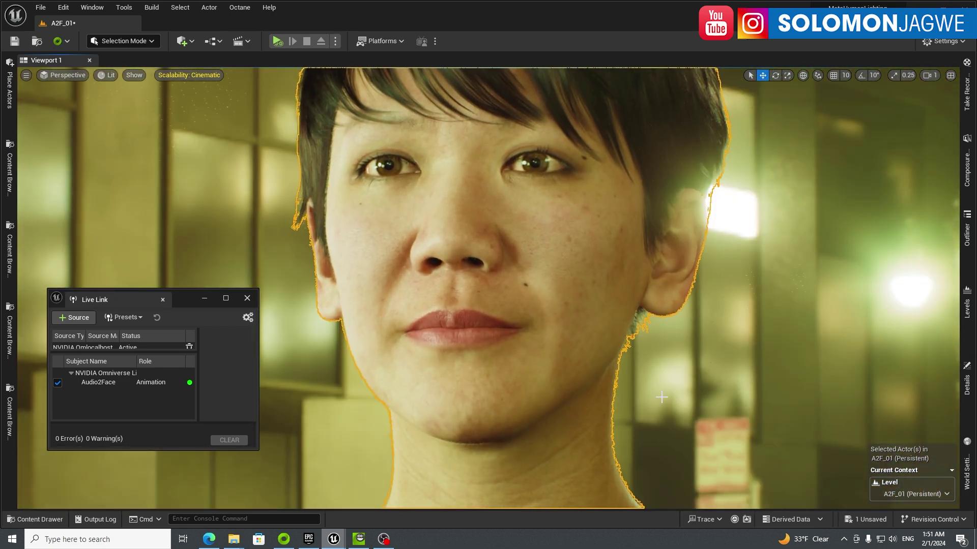
click(597, 392)
right_drag(597, 392, 615, 384)
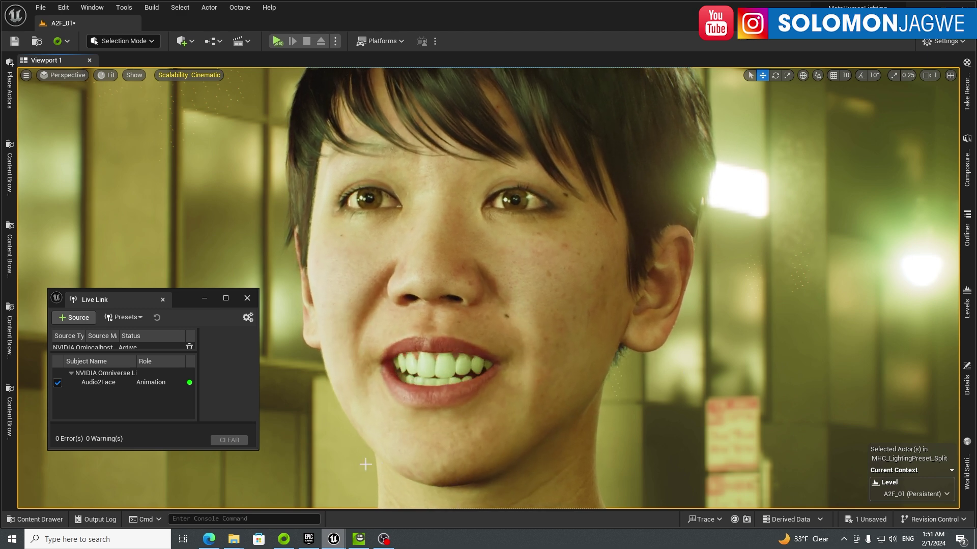
- Replay the joy track in Audio2Face with its window moved clear of the face, and return to Unreal Engine to view the MetaHuman from the front
click(358, 539)
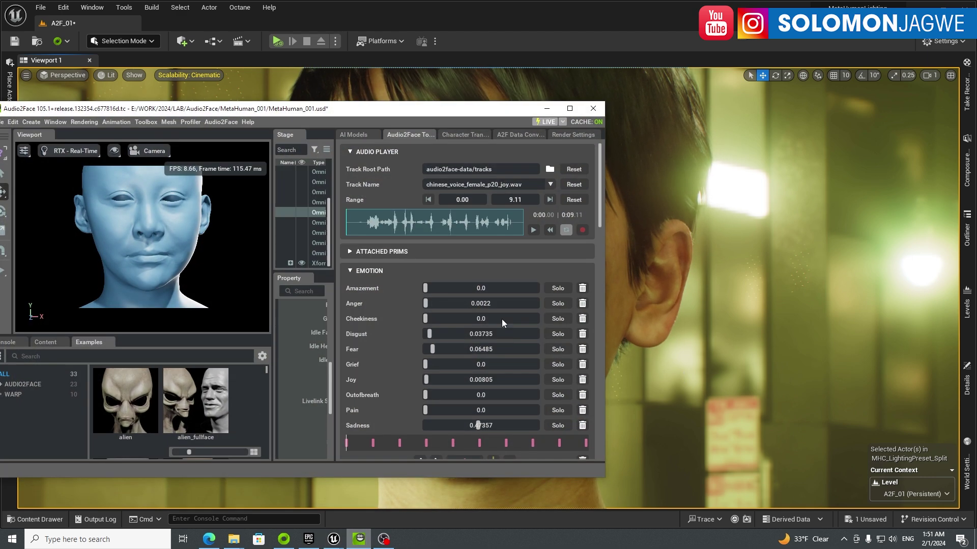
click(532, 231)
drag(494, 114, 572, 457)
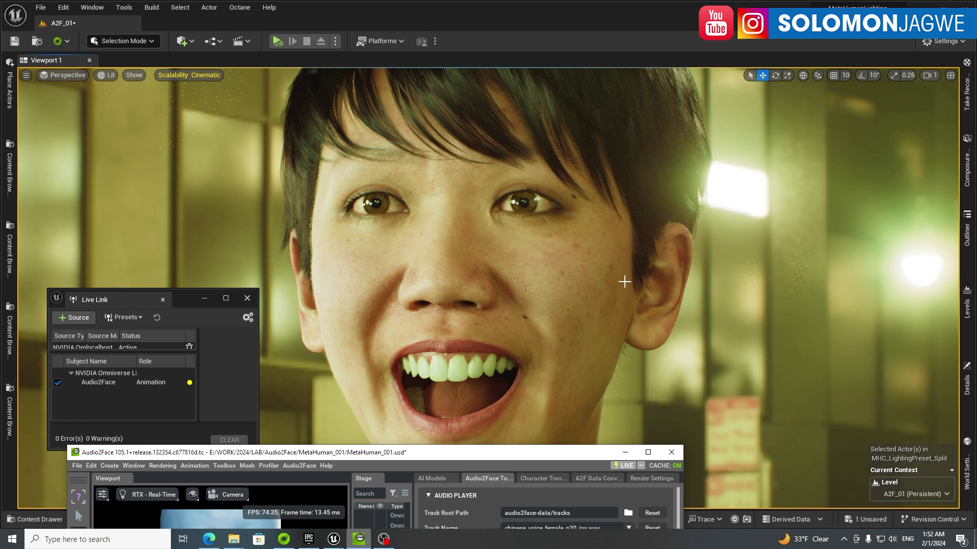
click(572, 291)
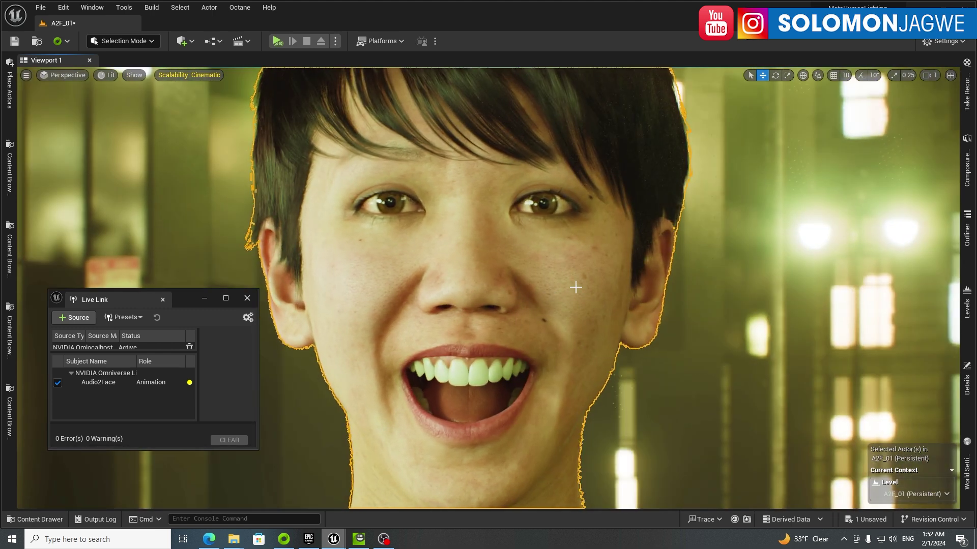
click(713, 266)
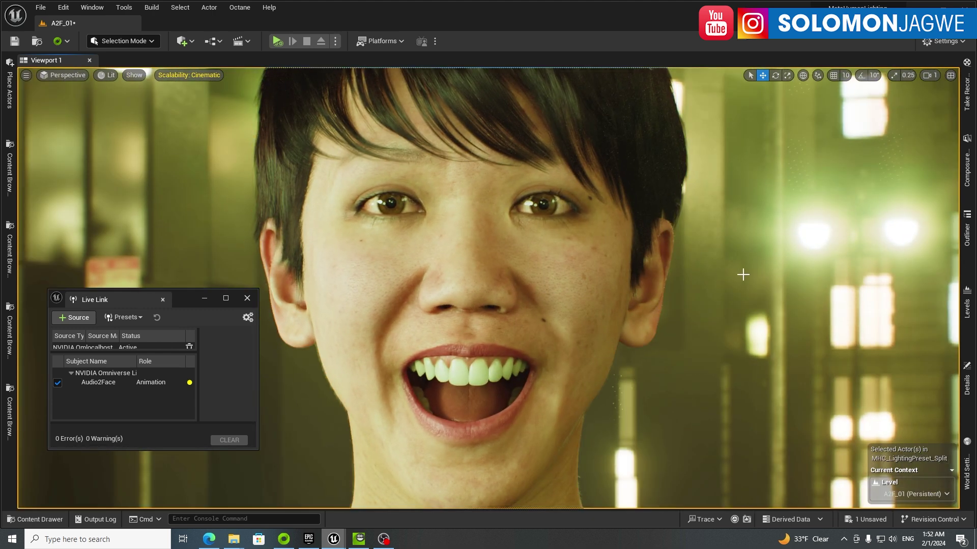